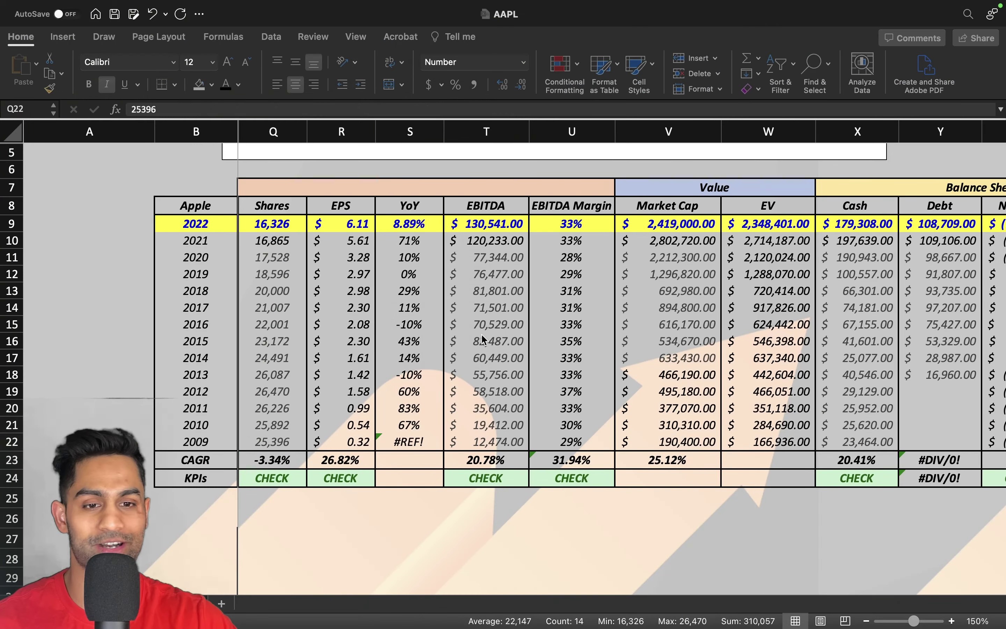
Examine Apple's 2022 revenue, year-over-year growth, and iPhone and Services figures, including the Services share from 2013 to 2017
scroll(457, 333, "left", 15)
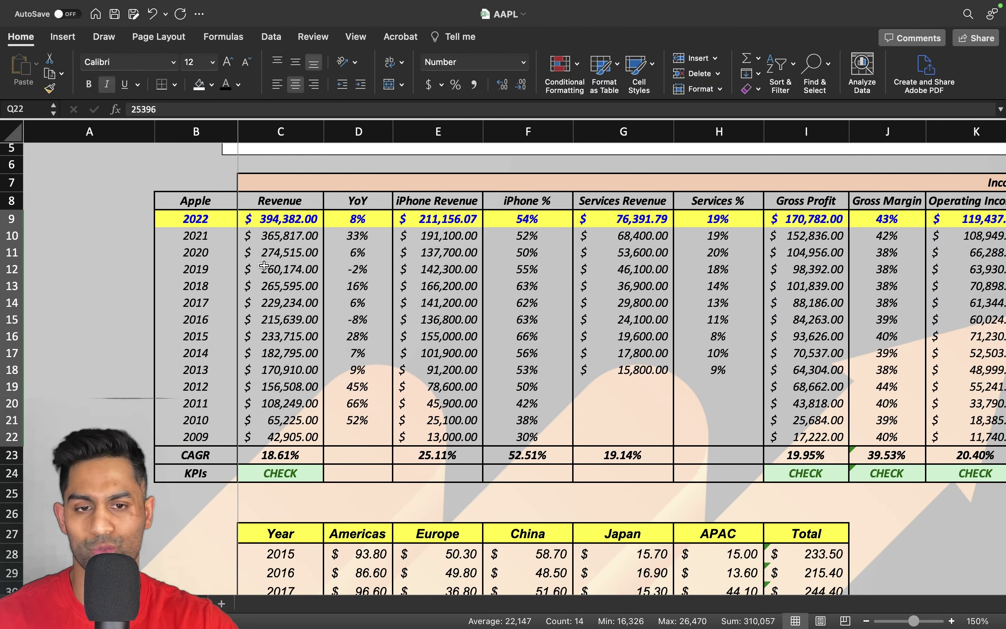
left_click_drag(216, 217, 321, 230)
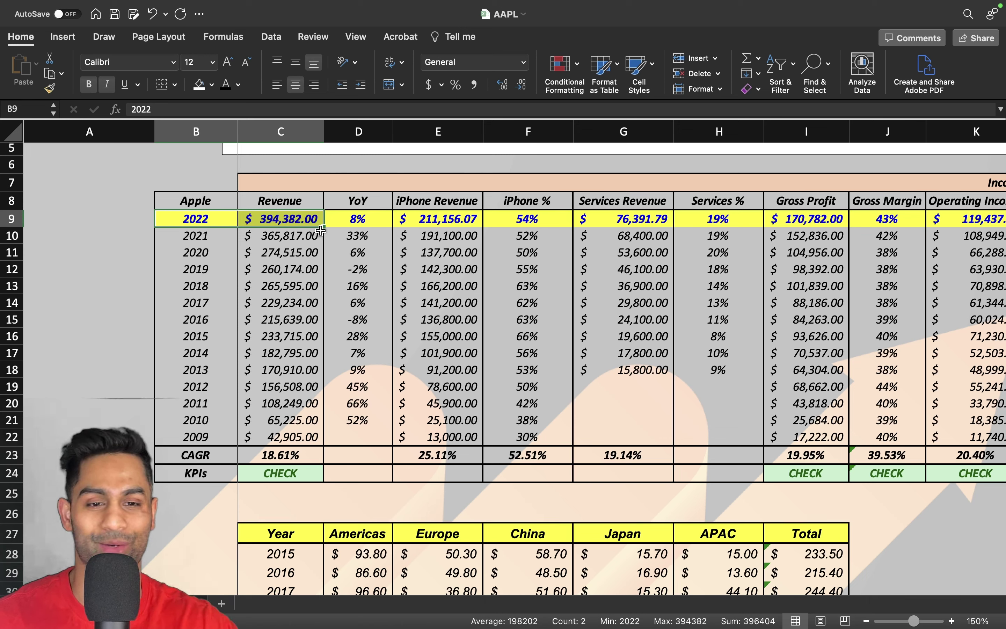
left_click(354, 222)
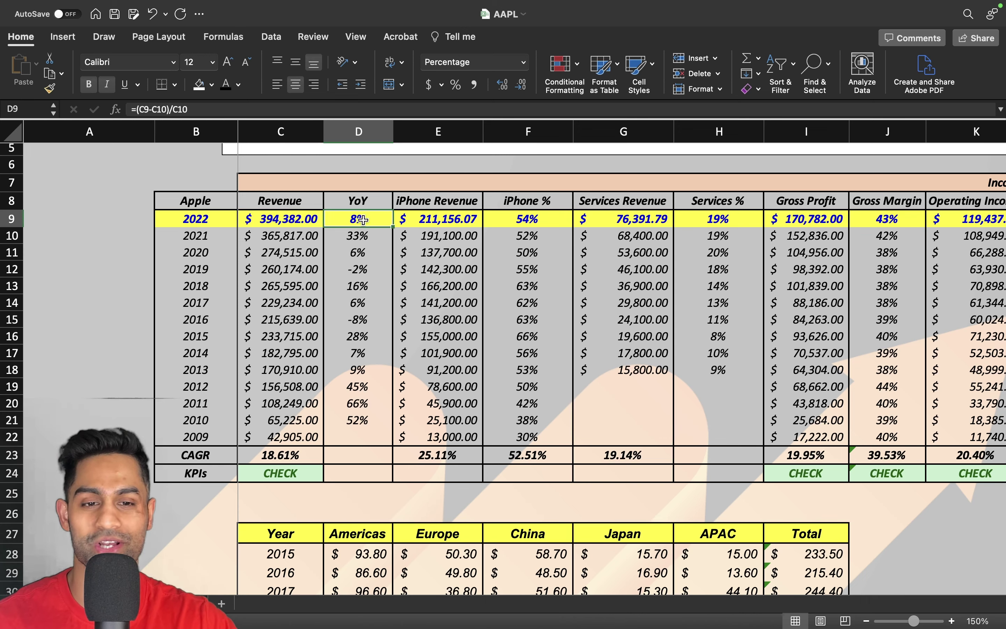
left_click(437, 223)
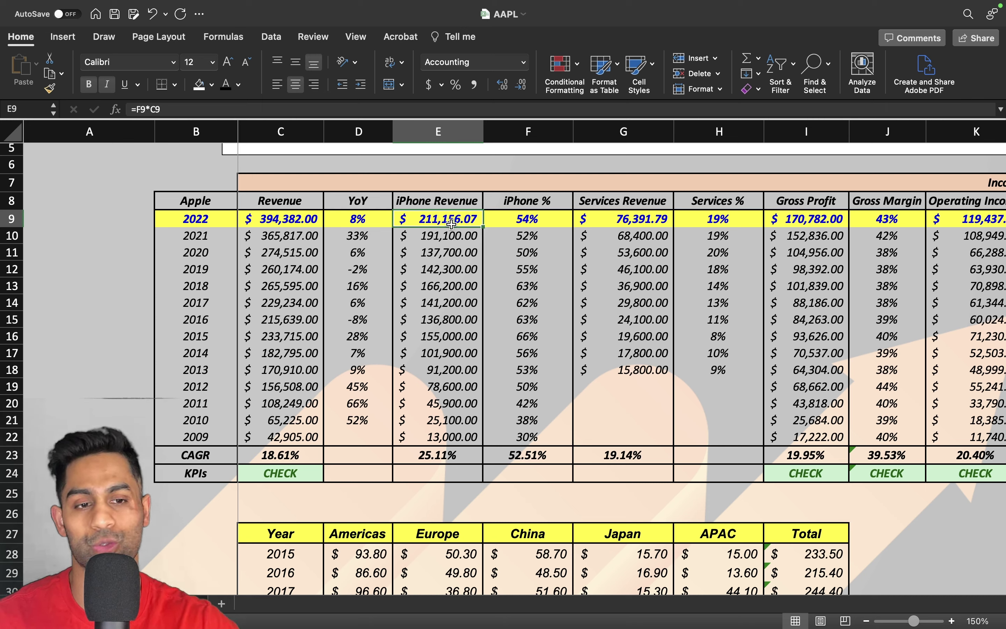
left_click(505, 207)
left_click(510, 219)
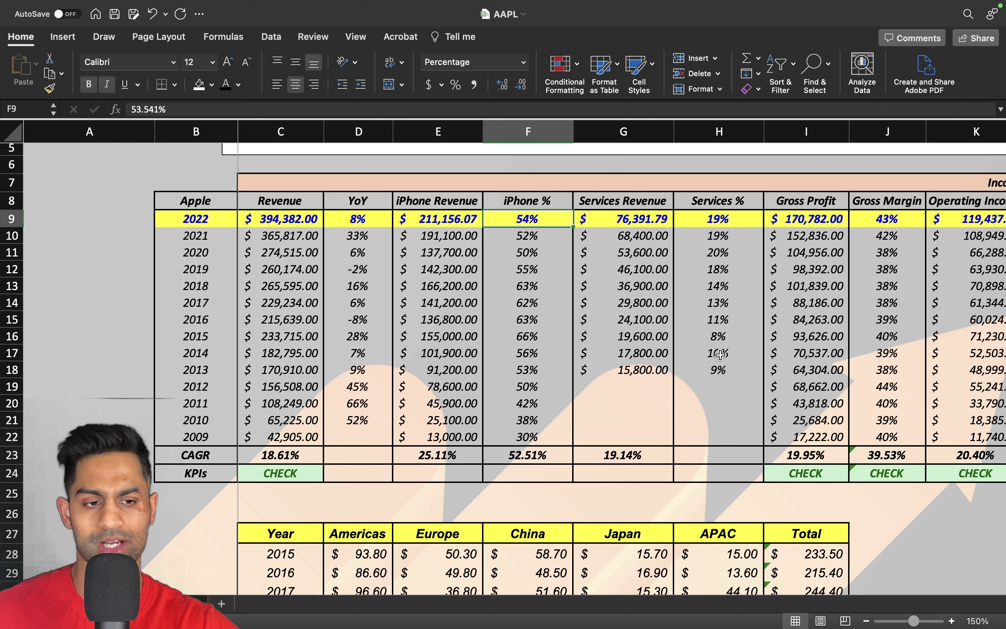
left_click_drag(719, 370, 719, 303)
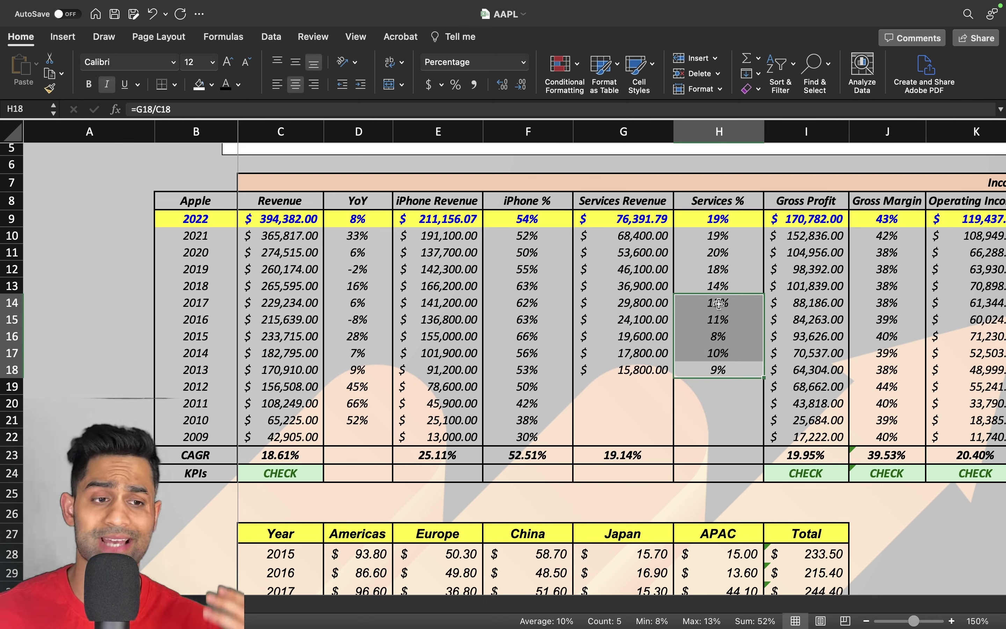
left_click_drag(719, 219, 636, 219)
left_click(635, 219)
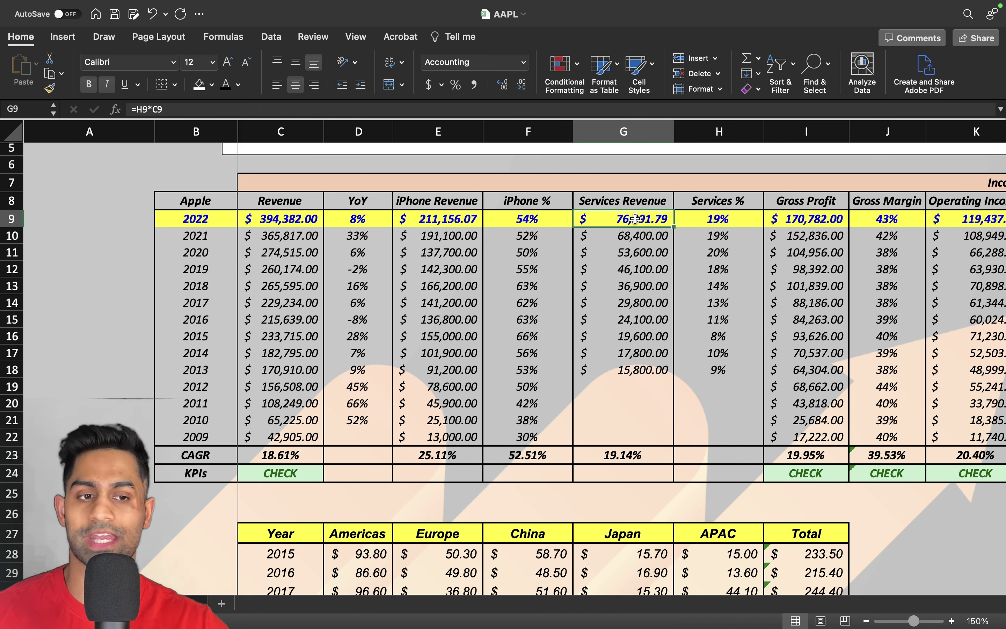
Examine Apple's 2022 gross profit, operating income and net income together with their margins in the income statement
scroll(636, 219, "right", 4)
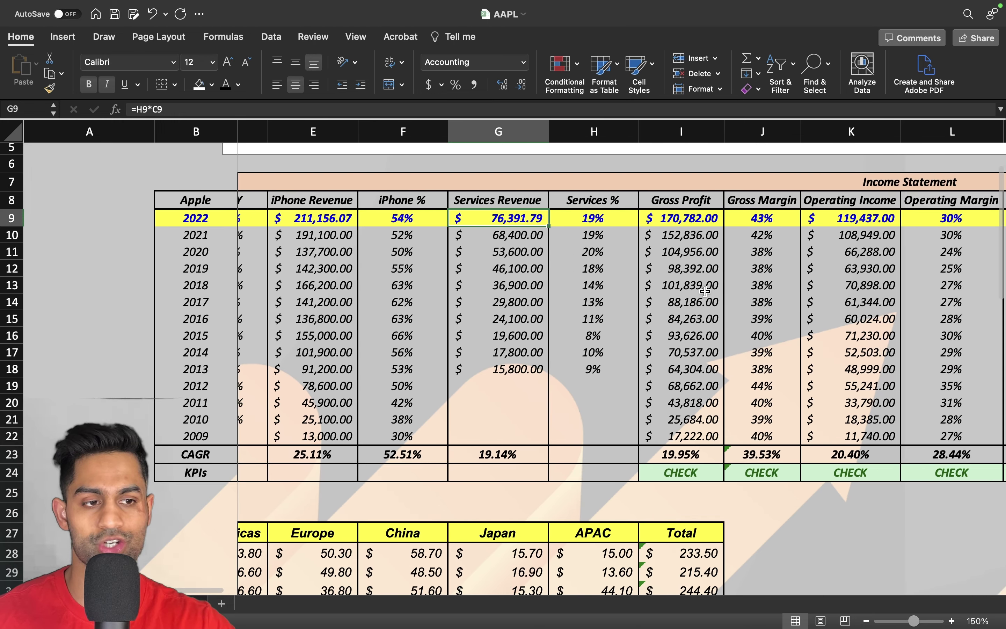
left_click(732, 224)
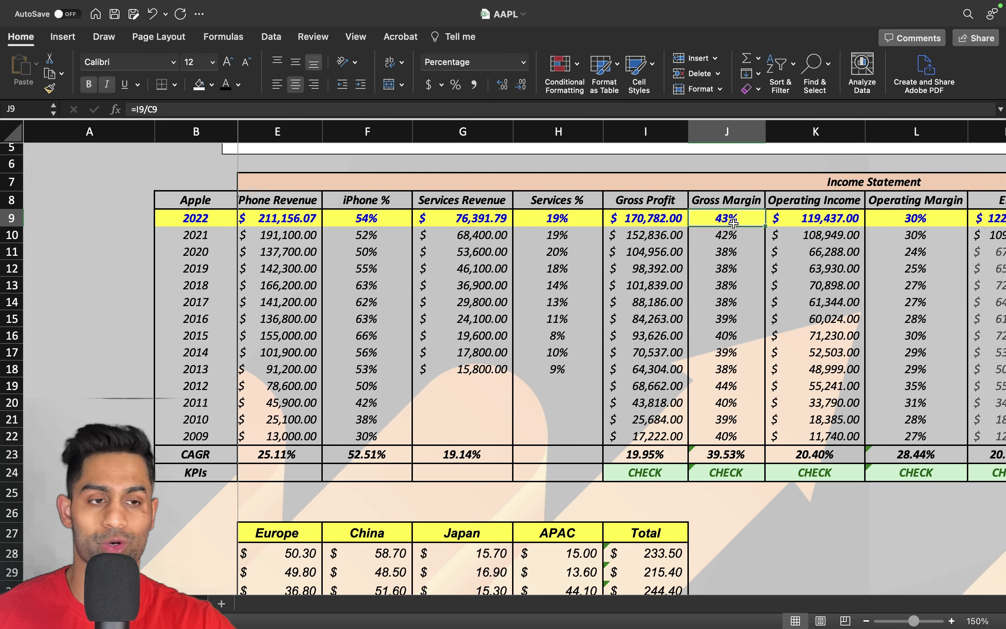
left_click(665, 223)
scroll(664, 223, "right", 4)
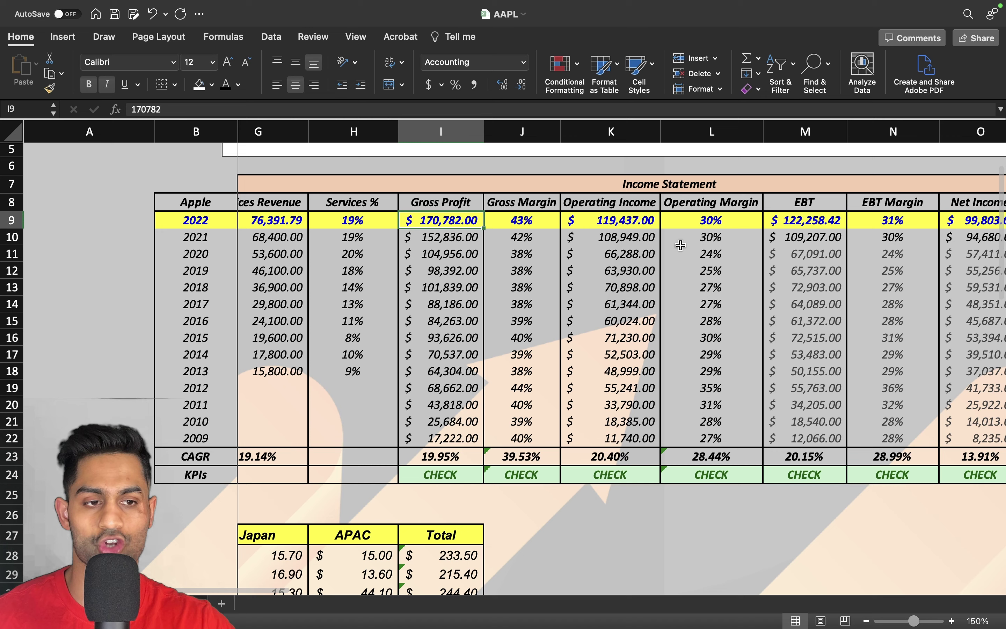
left_click(694, 220)
left_click(632, 227)
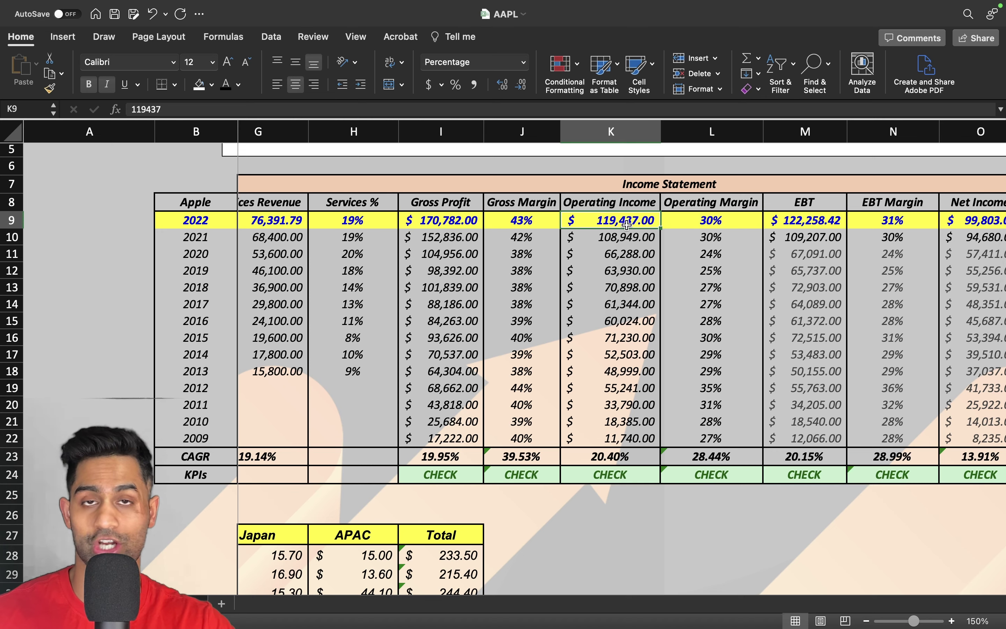
scroll(644, 262, "right", 4)
scroll(643, 262, "right", 5)
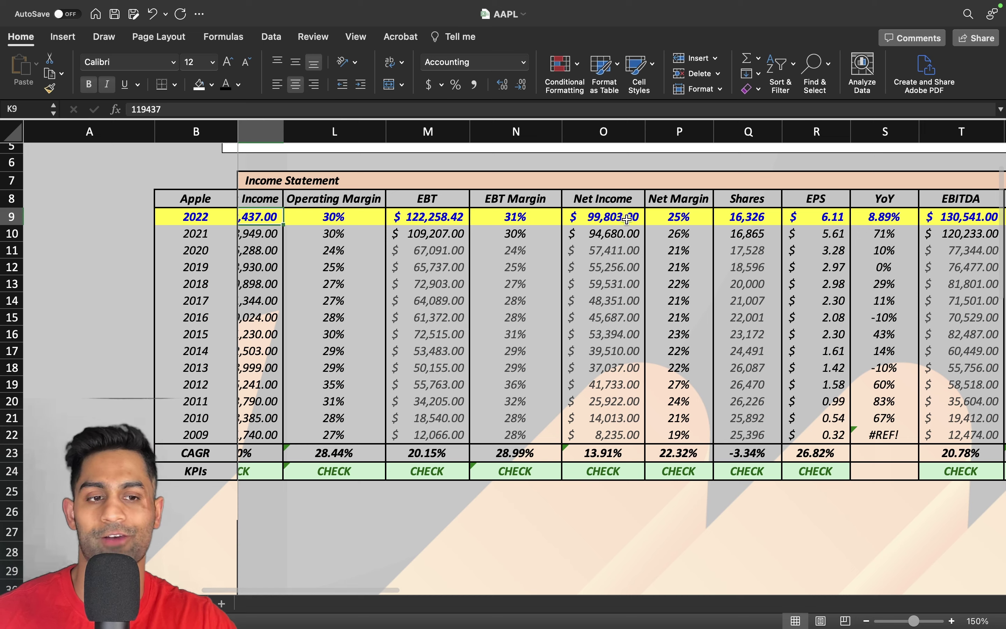
left_click_drag(615, 215, 691, 220)
left_click(688, 219)
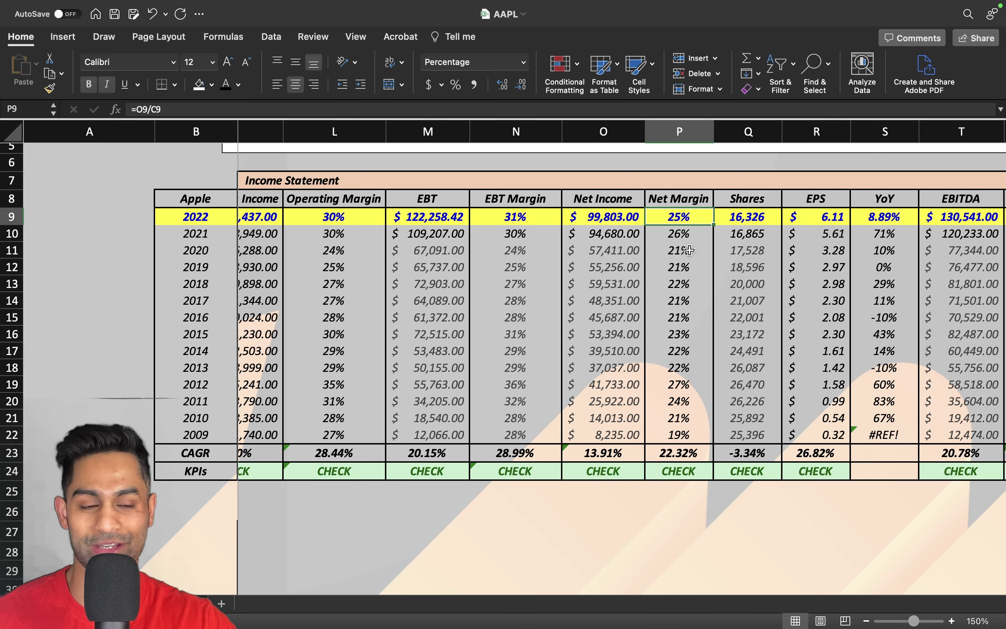
Examine Apple's 2022 share count, EPS and its yearly growth, EBITDA and EBITDA margin, ending at the Value section
scroll(689, 250, "right", 4)
left_click(514, 216)
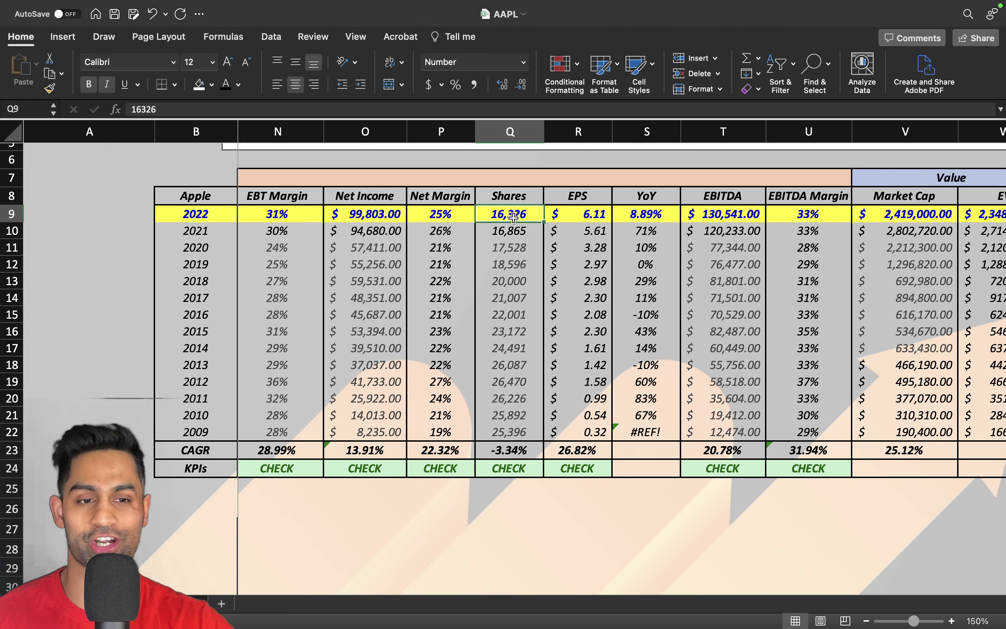
left_click(580, 218)
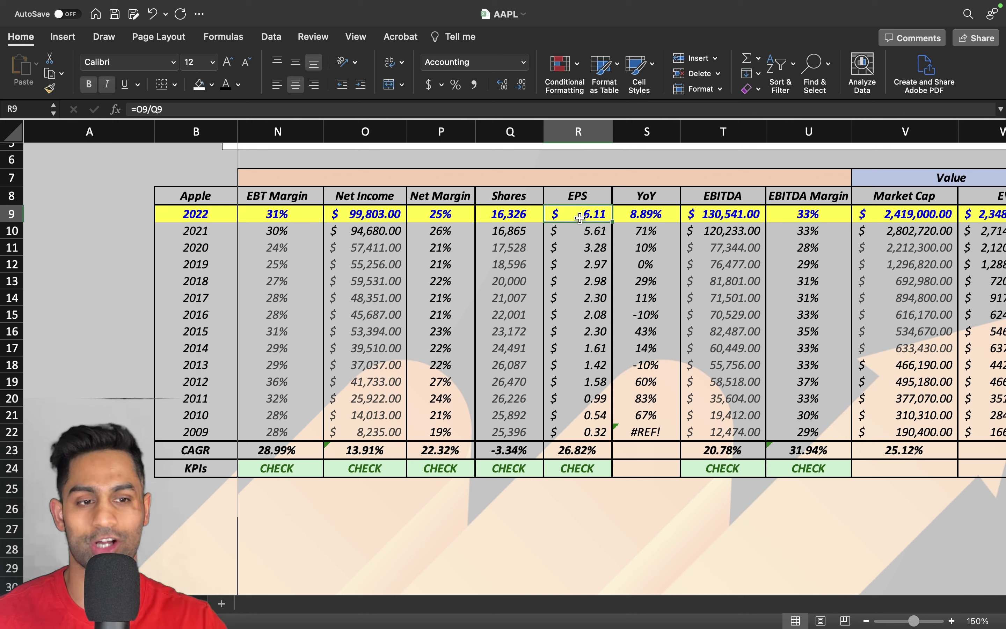
left_click(638, 214)
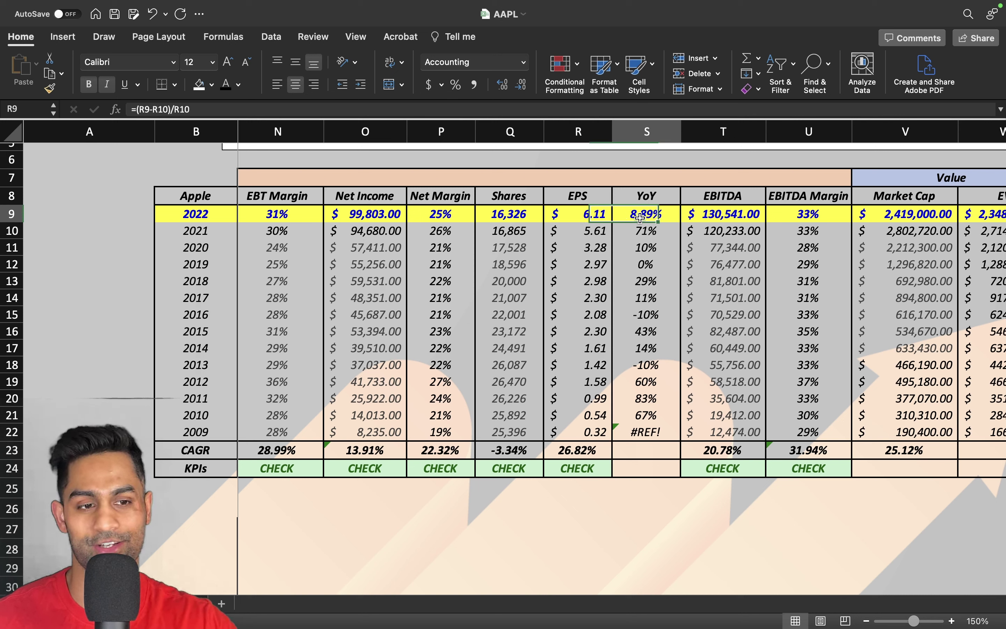
scroll(647, 214, "right", 5)
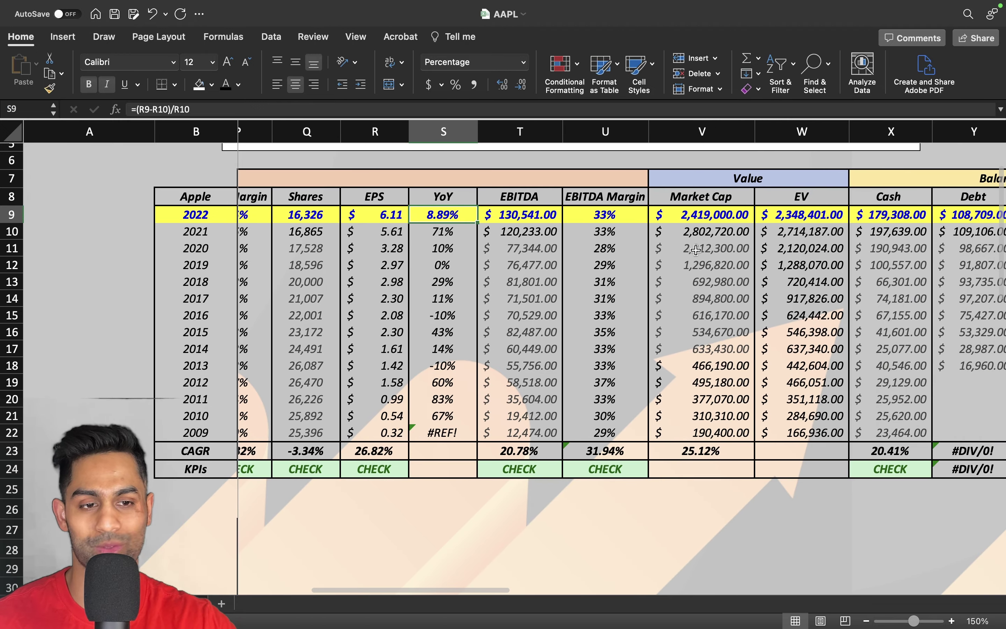
left_click(520, 216)
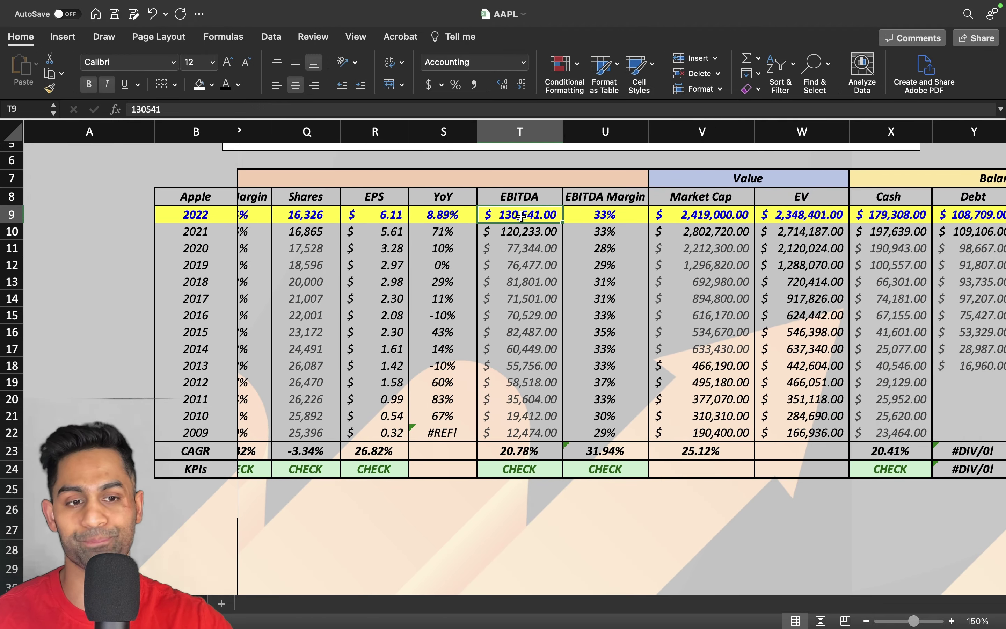
left_click(587, 216)
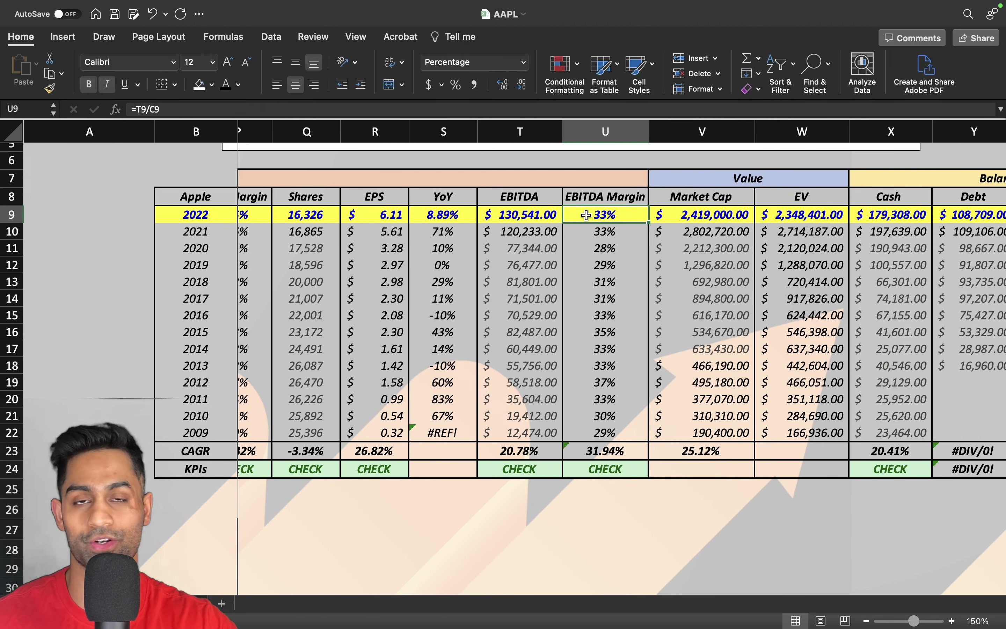
scroll(651, 256, "right", 5)
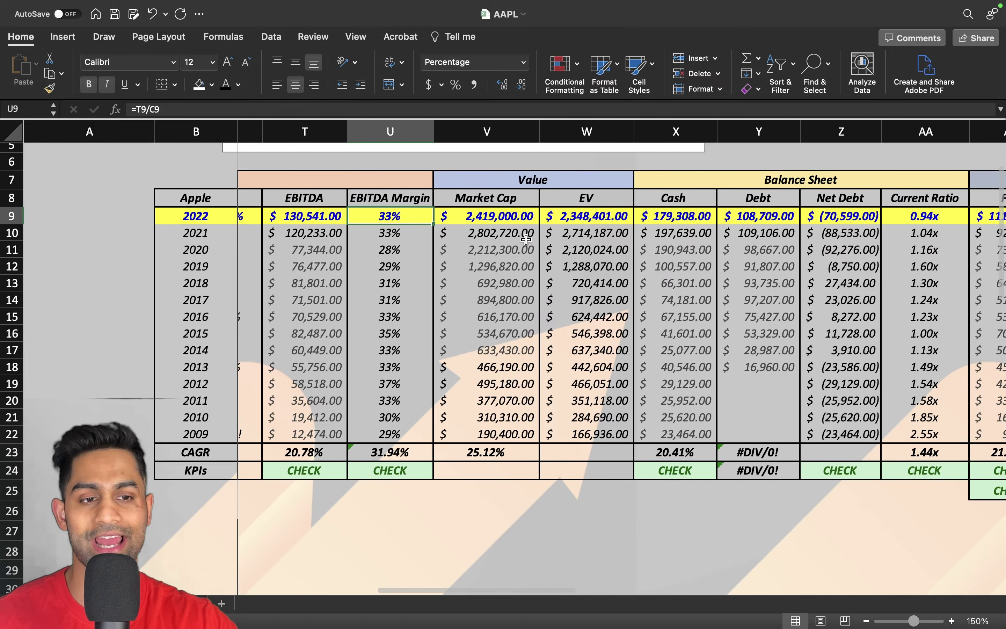
Switch to TradingView and review the AAPL price details and key stats, including market capitalization
key("Right")
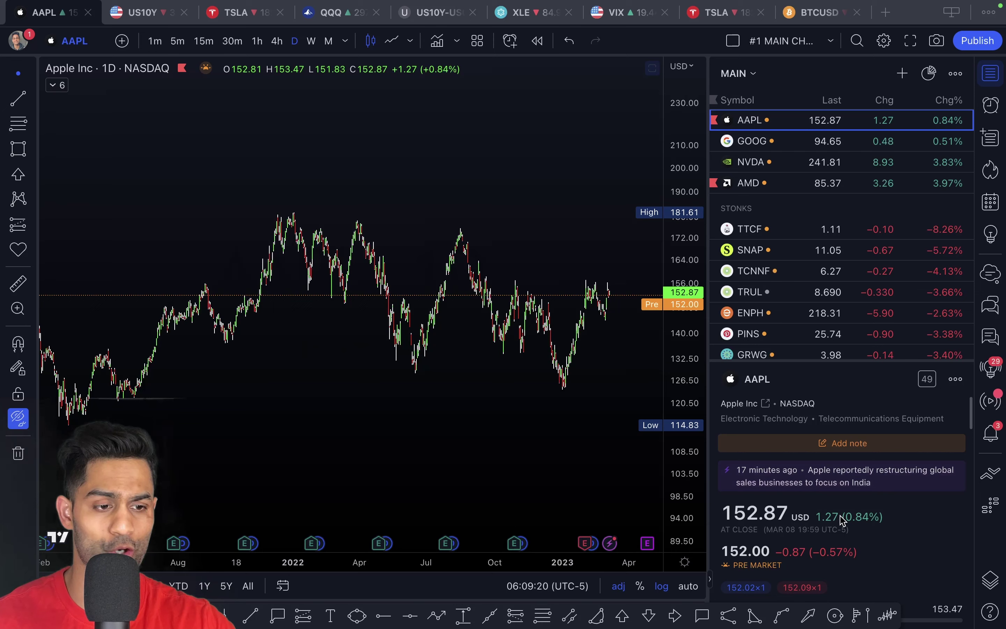
scroll(842, 521, "down", 5)
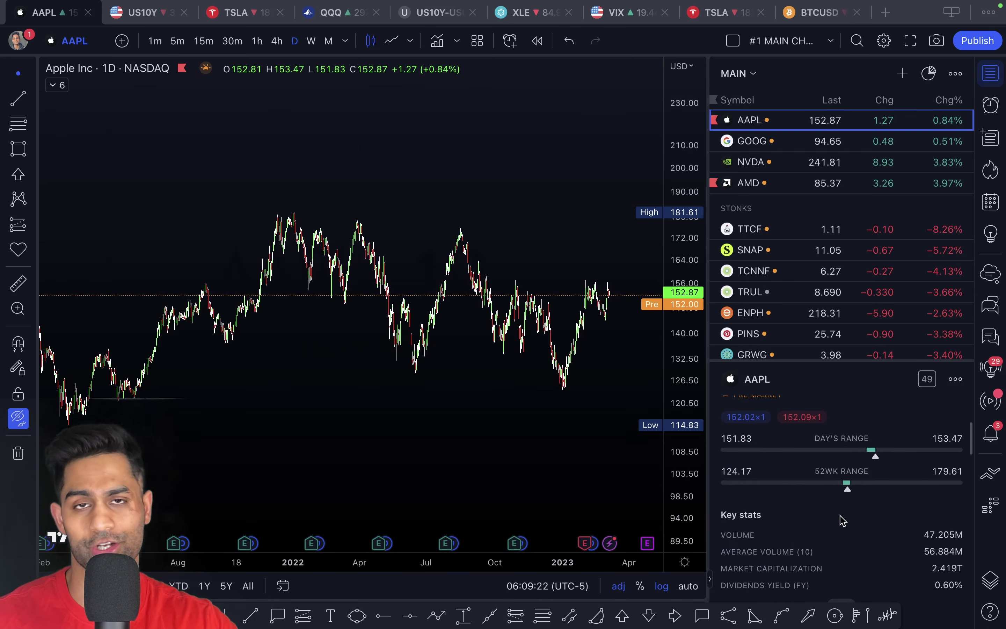
scroll(602, 442, "up", 3)
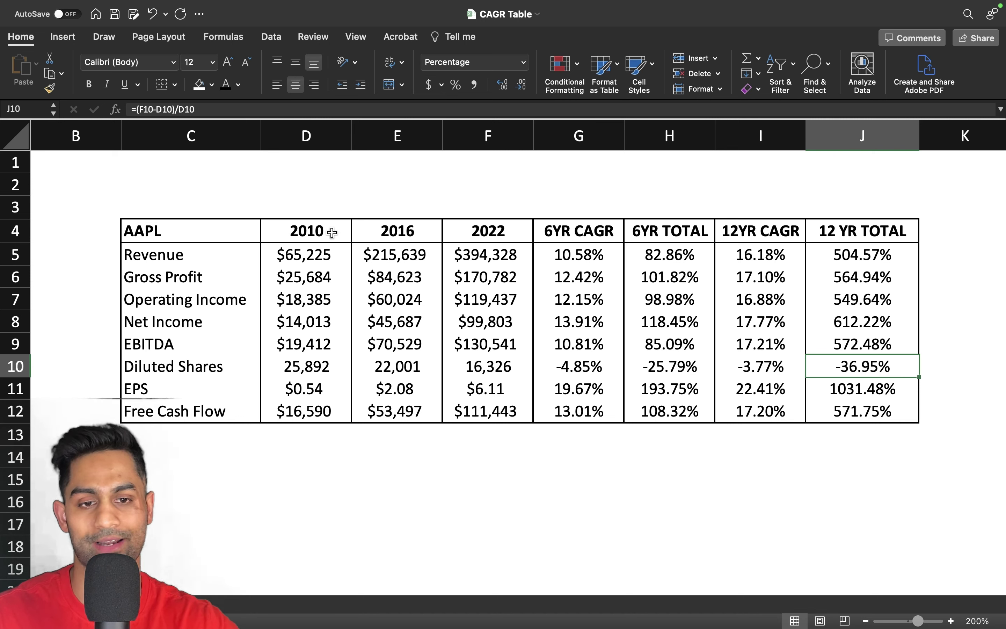
Highlight the 2010 and 2022 Diluted Shares cells in the CAGR table with a yellow fill
left_click(314, 233)
left_click_drag(481, 238, 326, 232)
left_click_drag(188, 367, 316, 367)
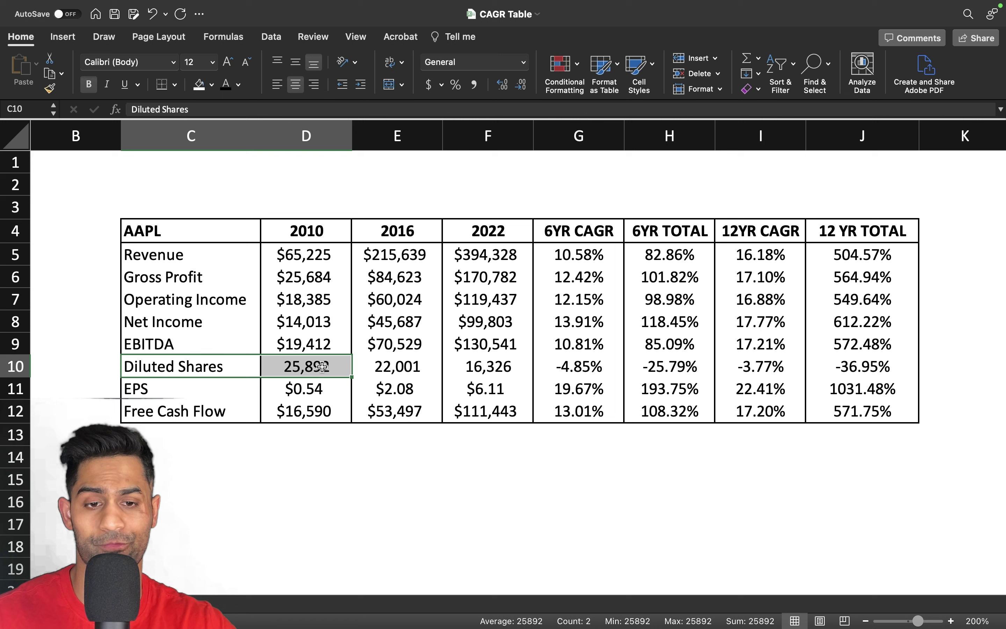
left_click(323, 367)
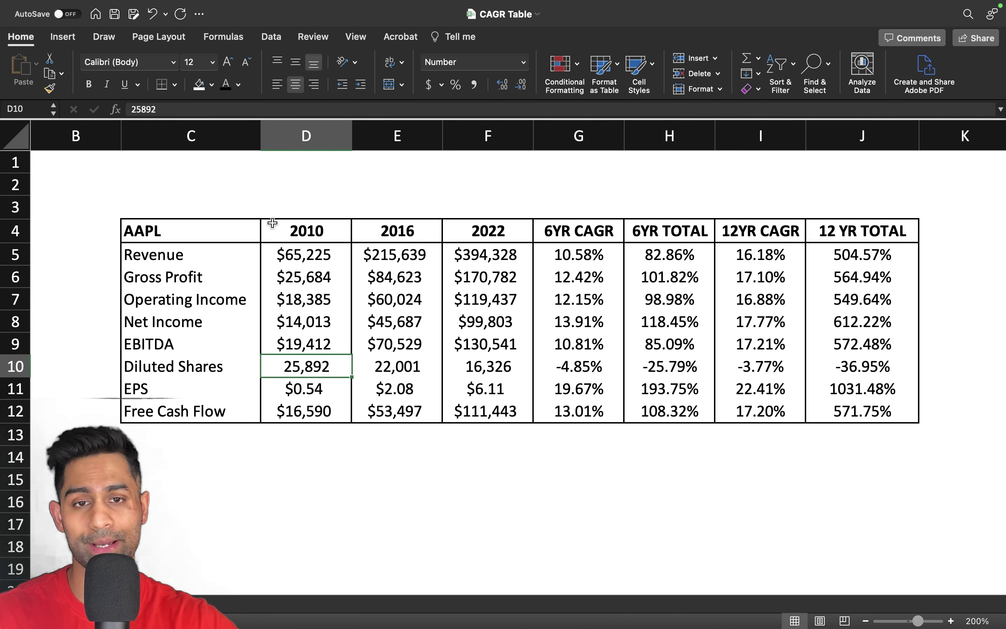
left_click(212, 84)
left_click(241, 243)
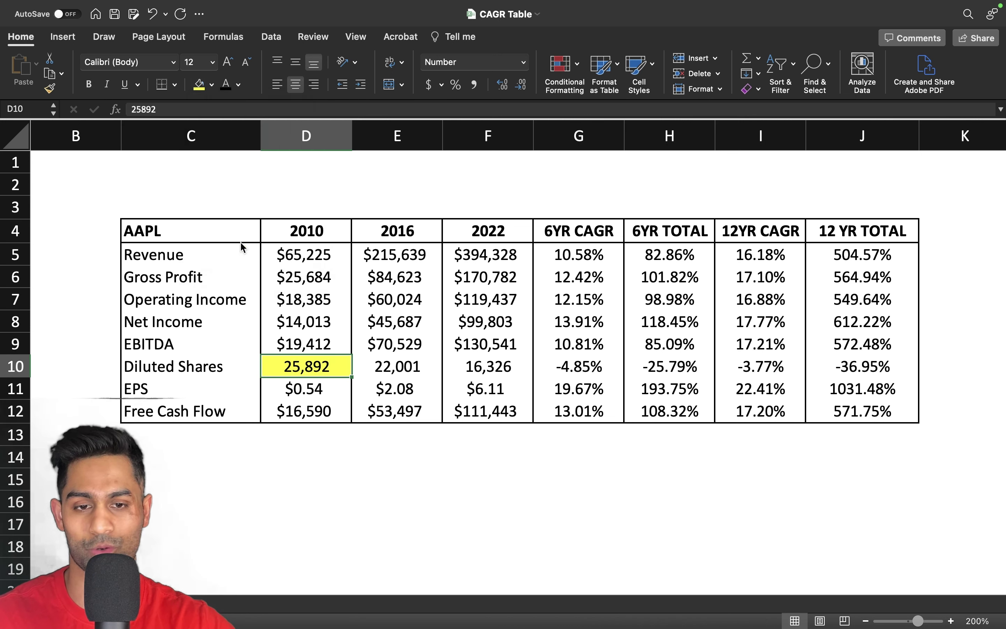
left_click(483, 371)
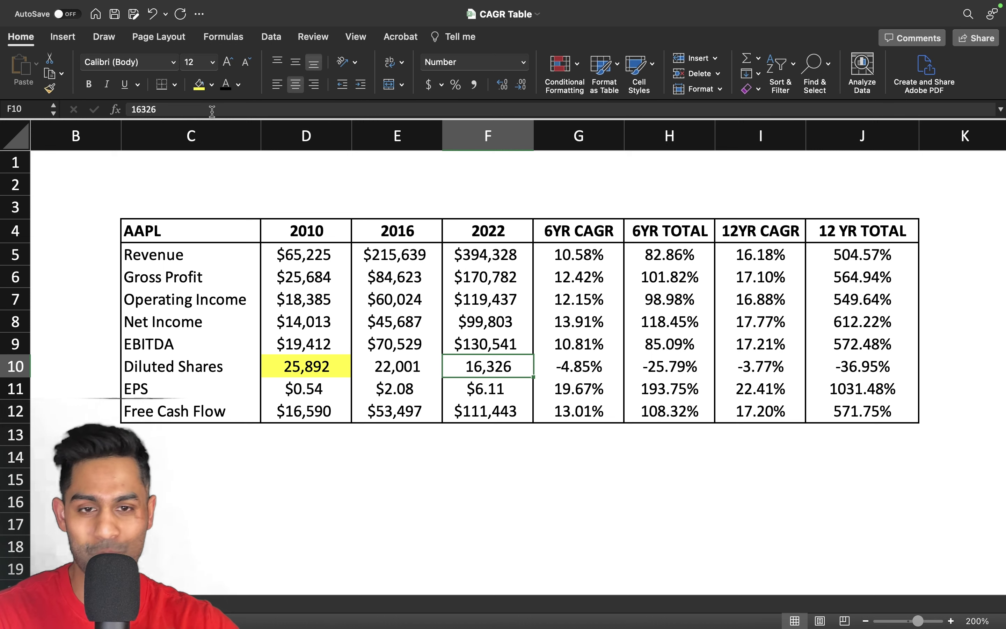
left_click(199, 85)
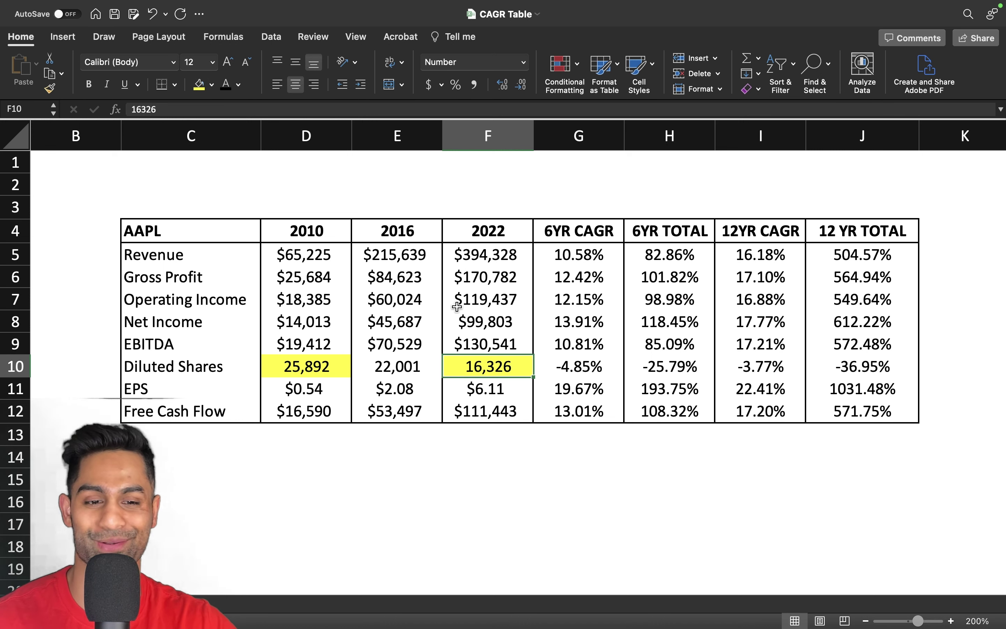
Examine the Diluted Shares row's 2010–2022 values, 6-year and 12-year CAGR and 12-year total, plus EPS for 2010 and 2022 and its 12-year CAGR
left_click_drag(310, 365, 497, 369)
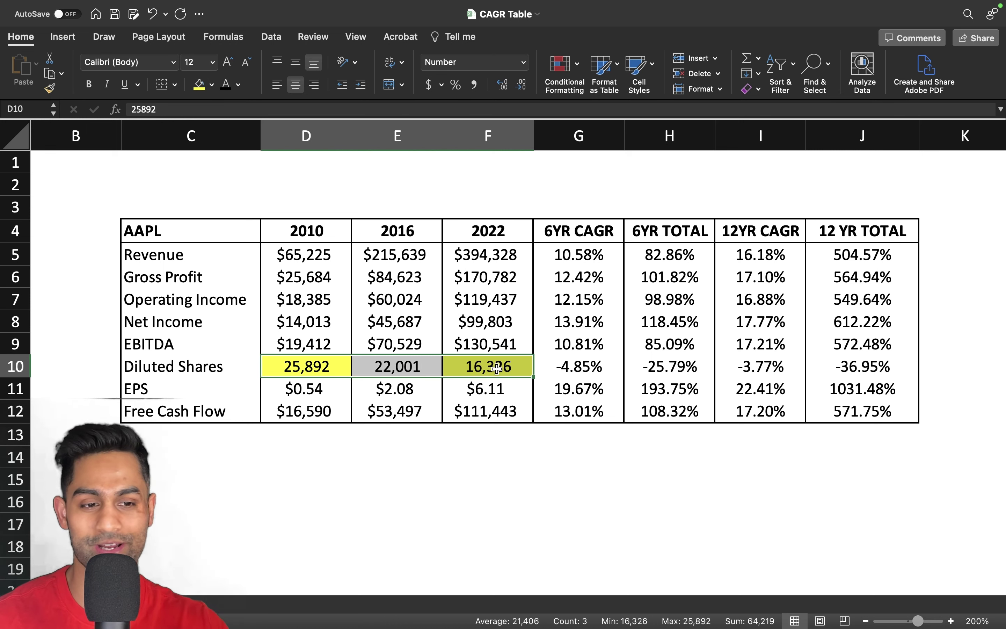
left_click(567, 365)
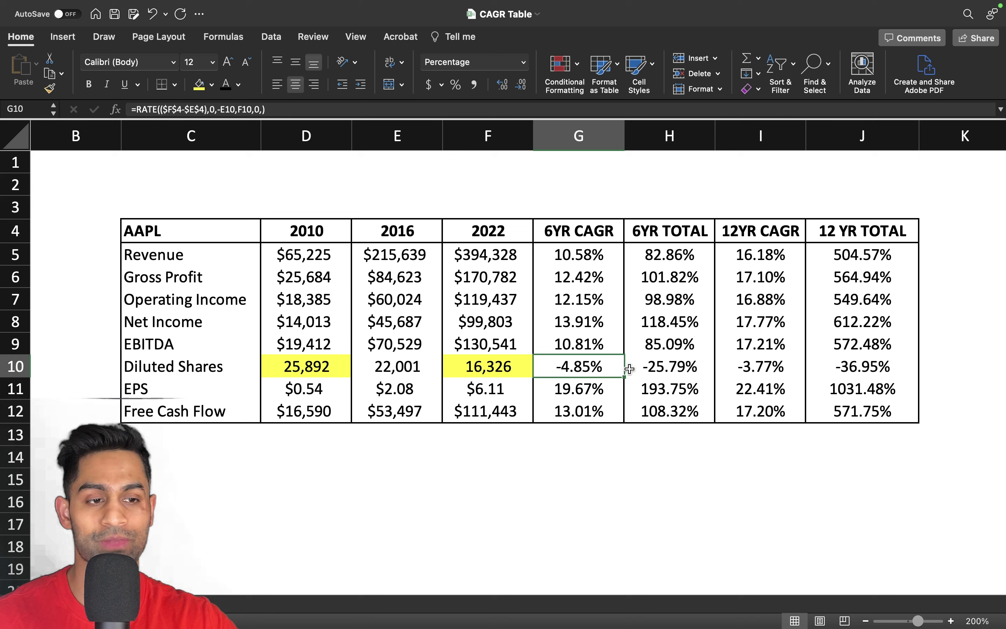
left_click(724, 369)
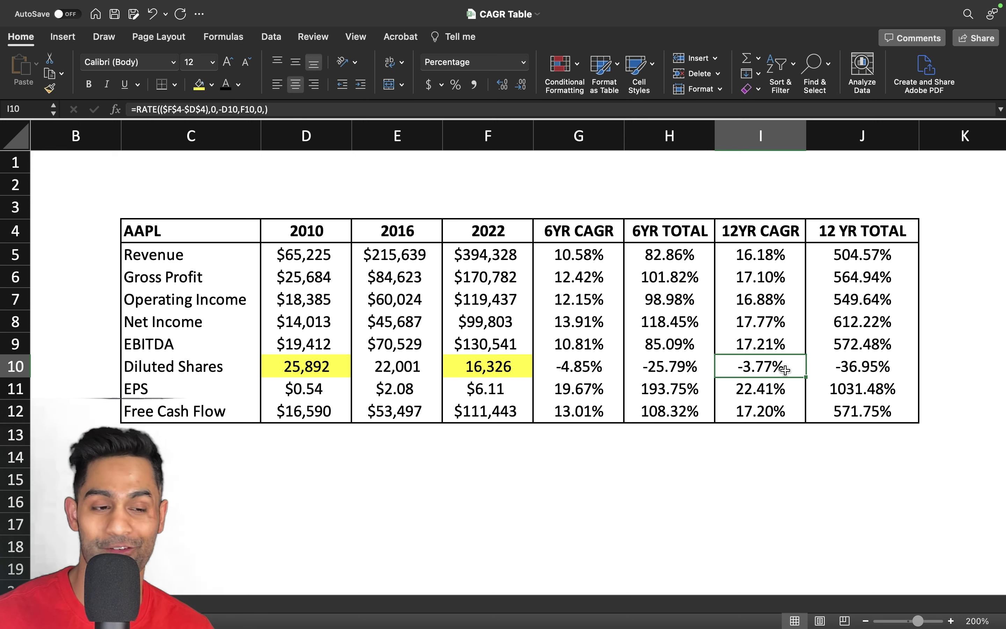
left_click(839, 367)
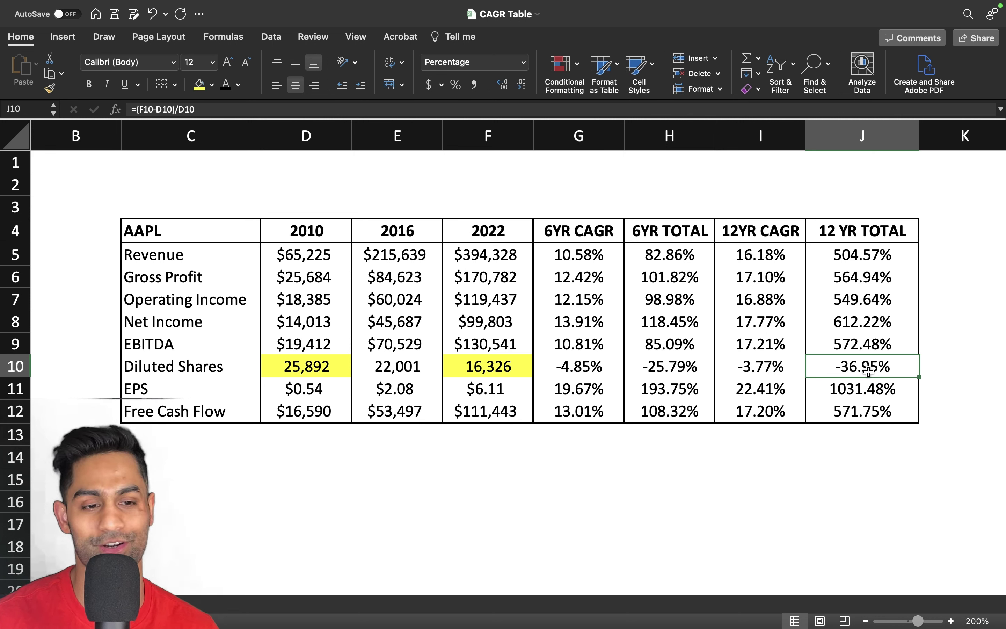
left_click(335, 393)
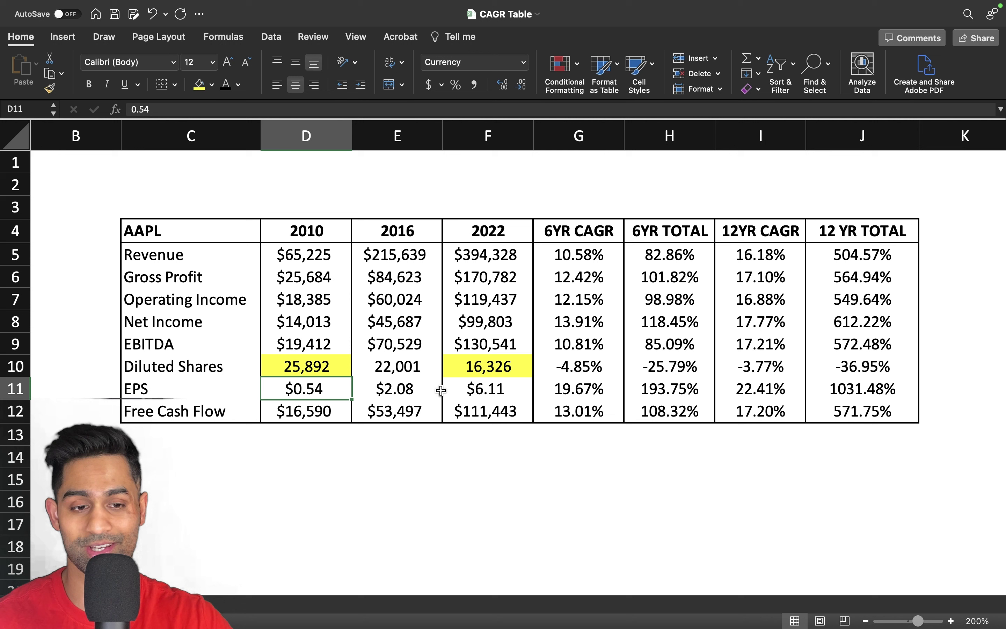
left_click(518, 391)
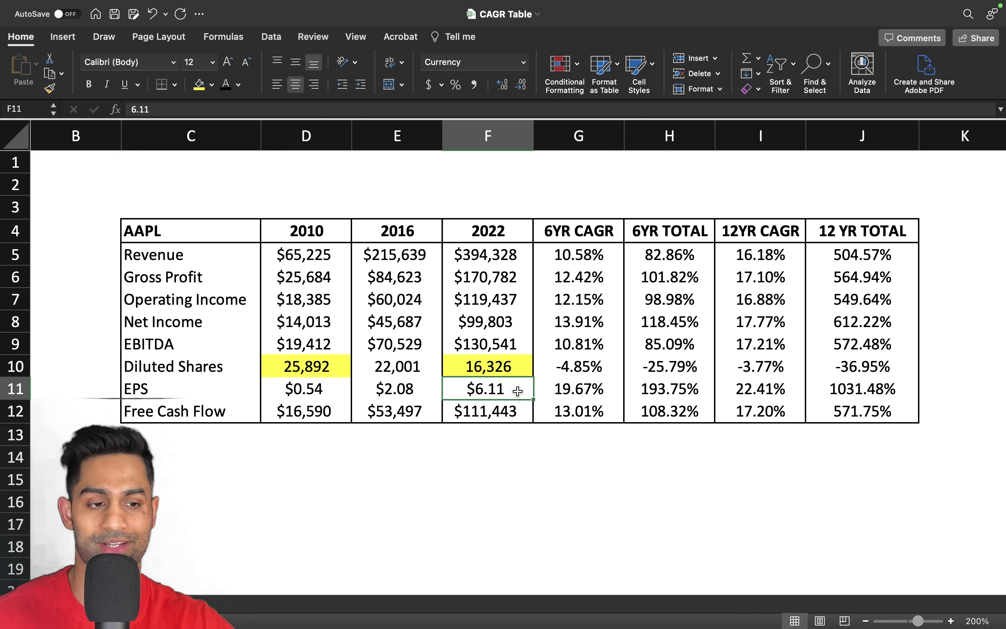
left_click(755, 390)
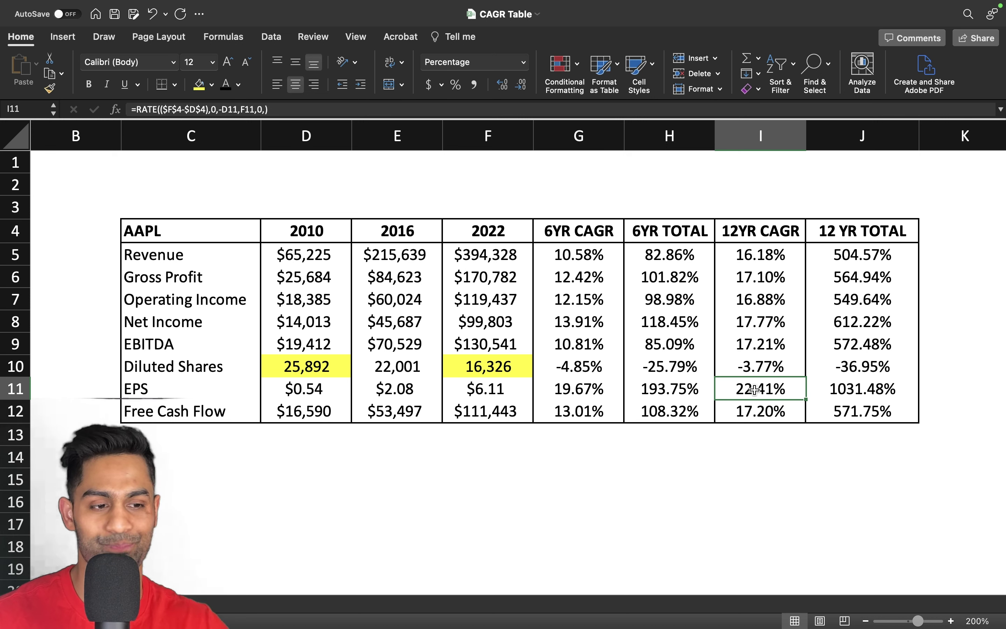
Compare the 12-year total growth of EPS and Net Income, plus Net Income's 12-year CAGR, in the CAGR table
left_click(842, 390)
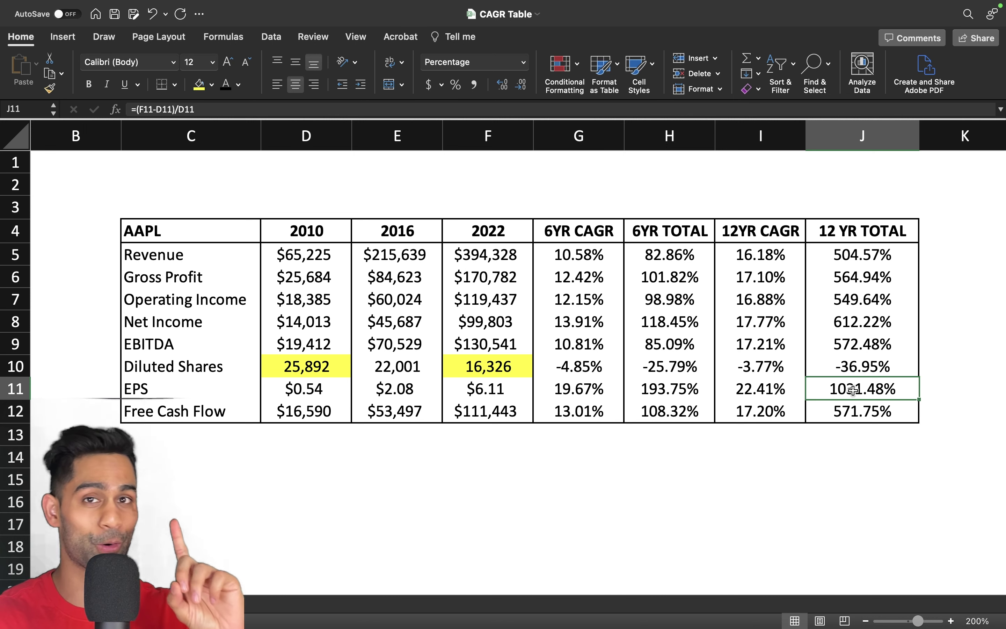
left_click(842, 328)
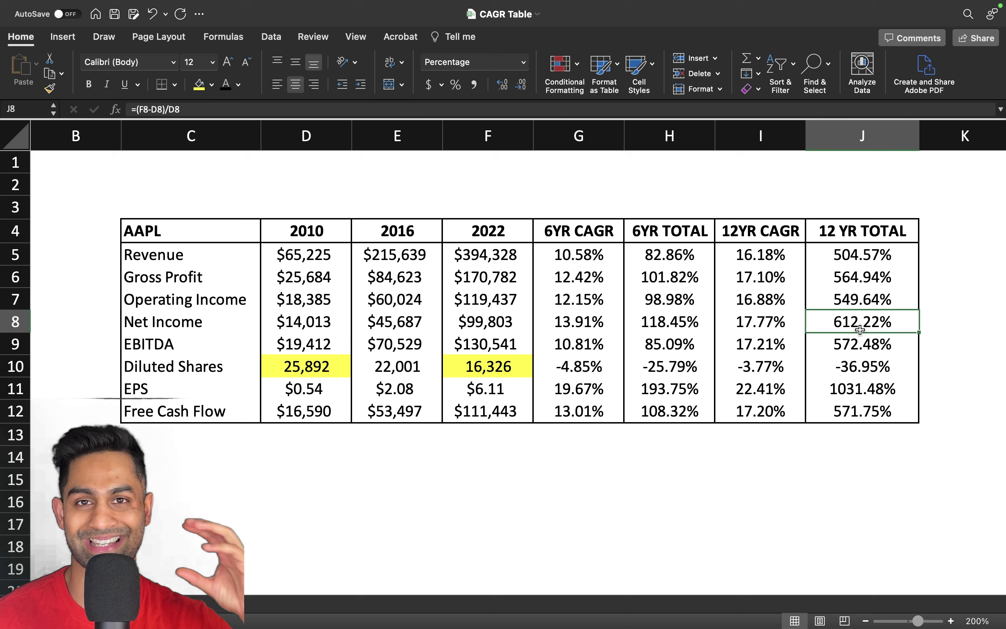
left_click(758, 328)
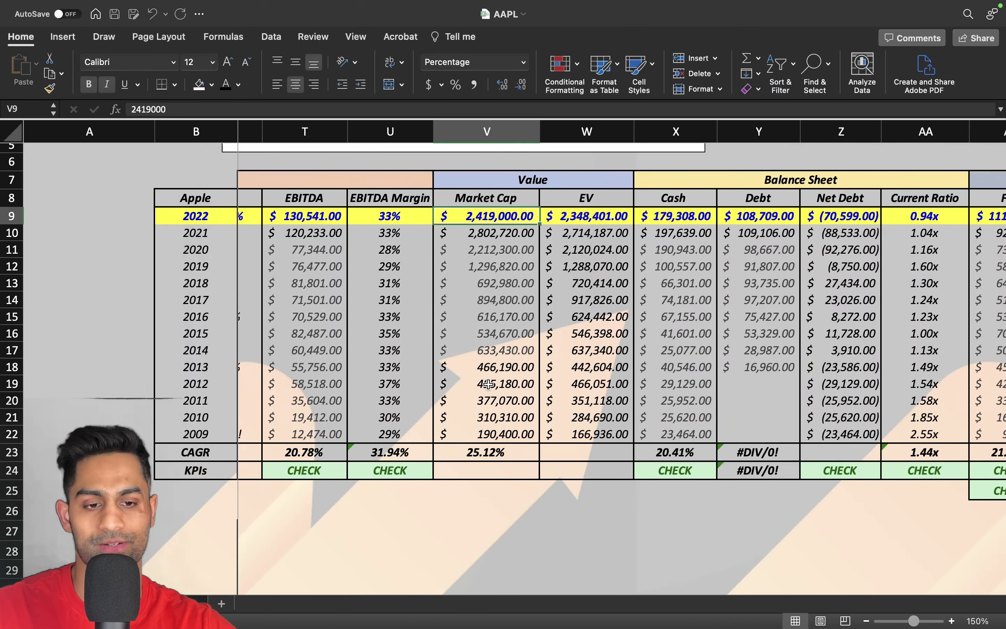
Examine the regional revenue tables for Americas, Europe, China, Japan and APAC in the AAPL workbook
scroll(489, 384, "down", 10)
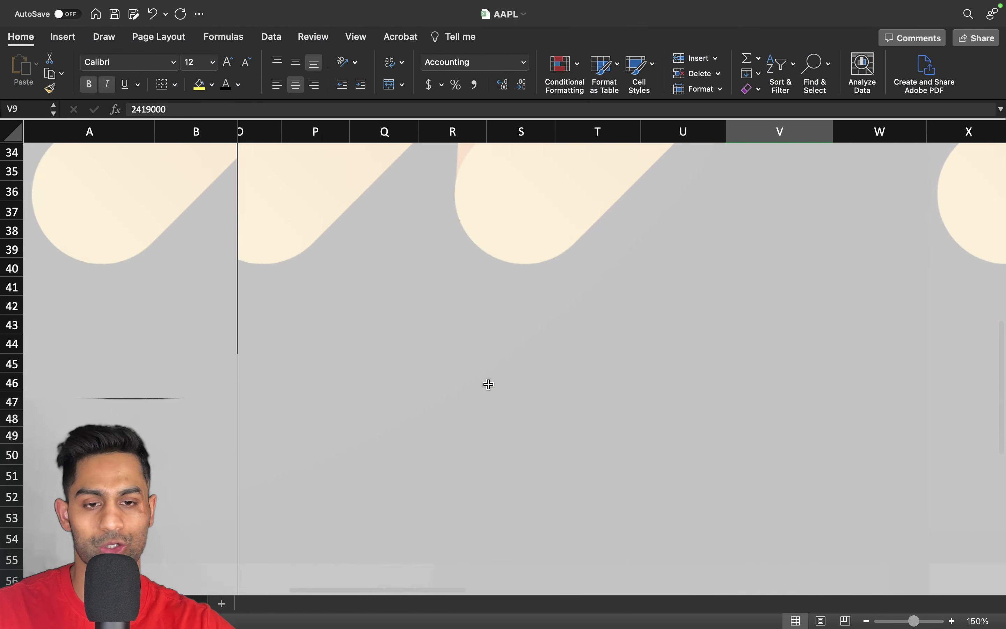
scroll(488, 384, "left", 10)
scroll(488, 384, "up", 5)
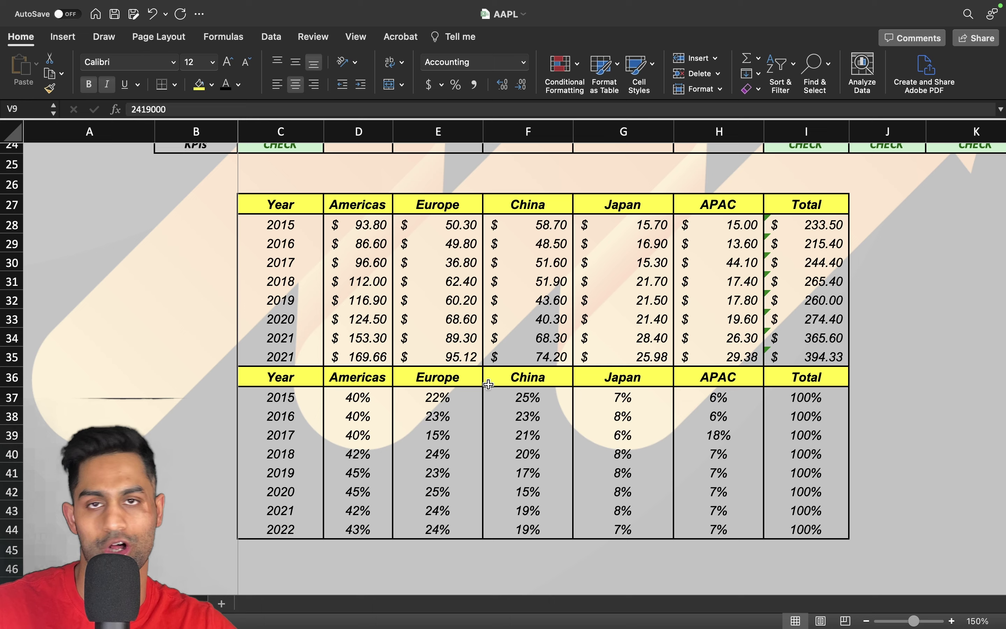
Examine the iPhone Install Base column across all years, including its 2022 figure
scroll(609, 320, "up", 12)
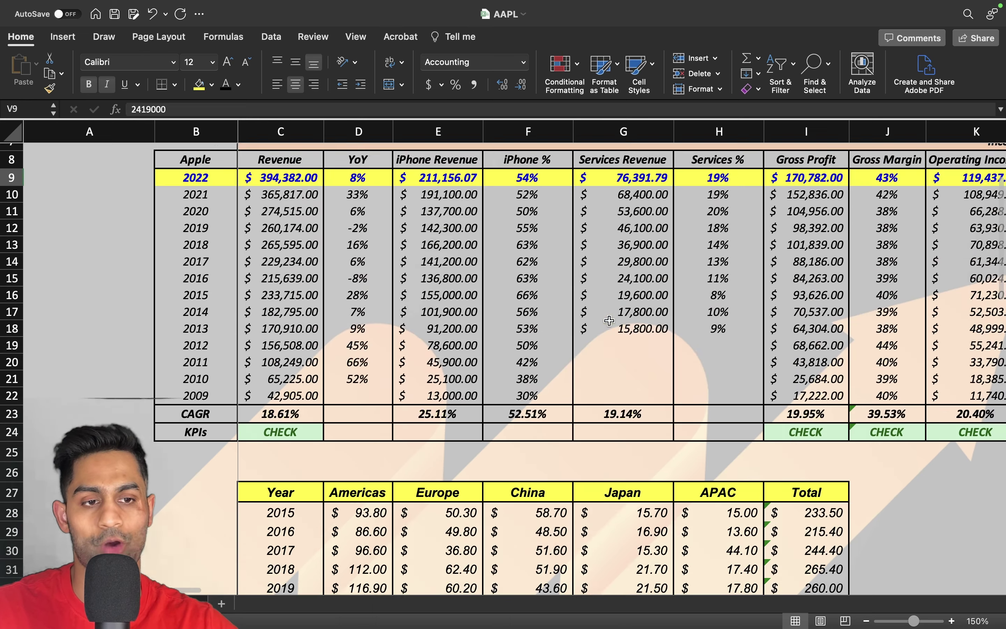
scroll(609, 320, "right", 10)
scroll(609, 321, "right", 12)
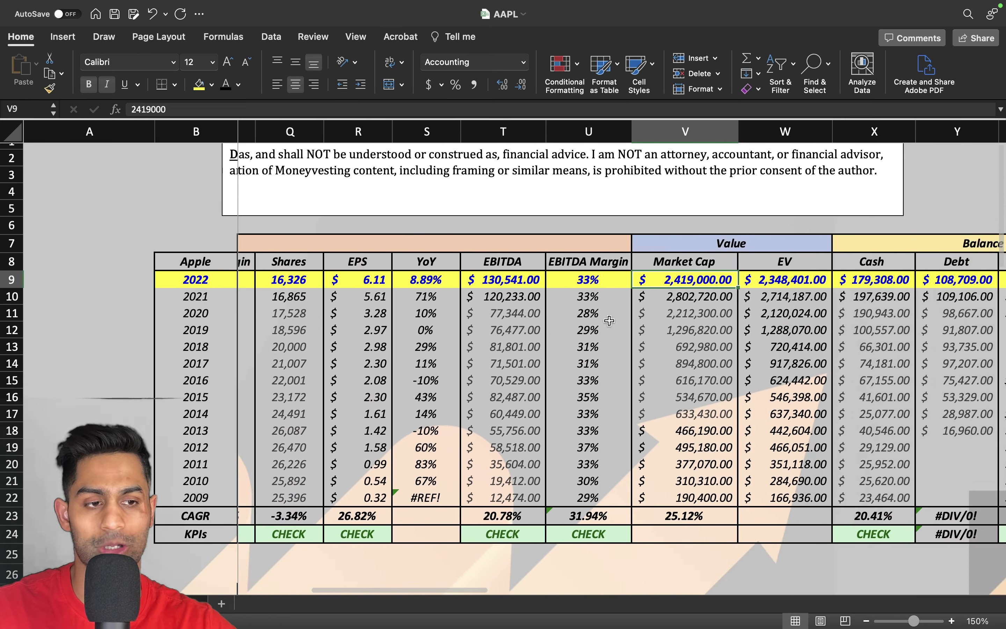
scroll(609, 320, "right", 8)
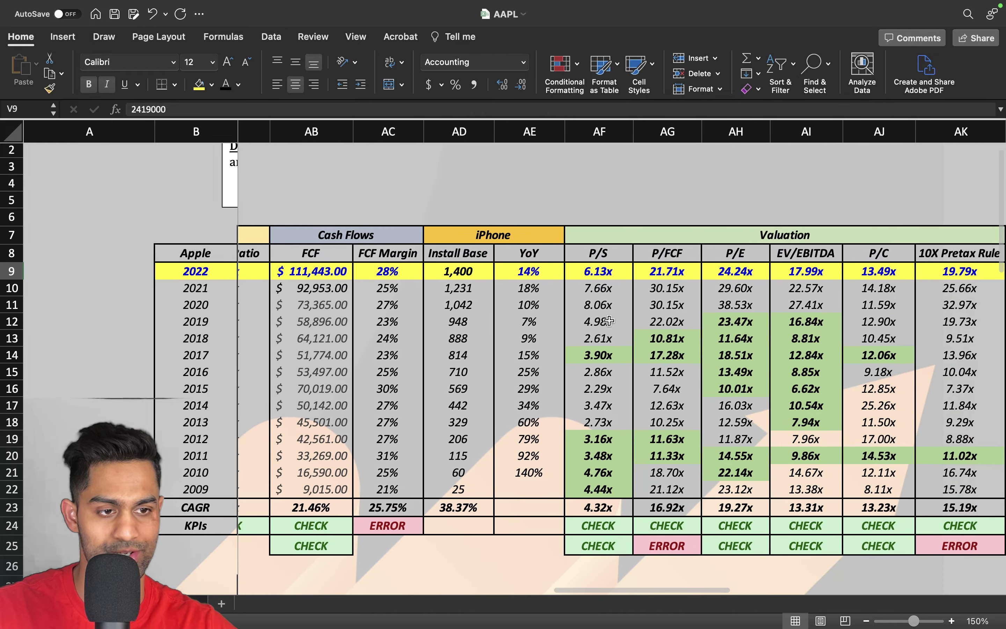
scroll(609, 320, "down", 1)
left_click_drag(399, 229, 399, 502)
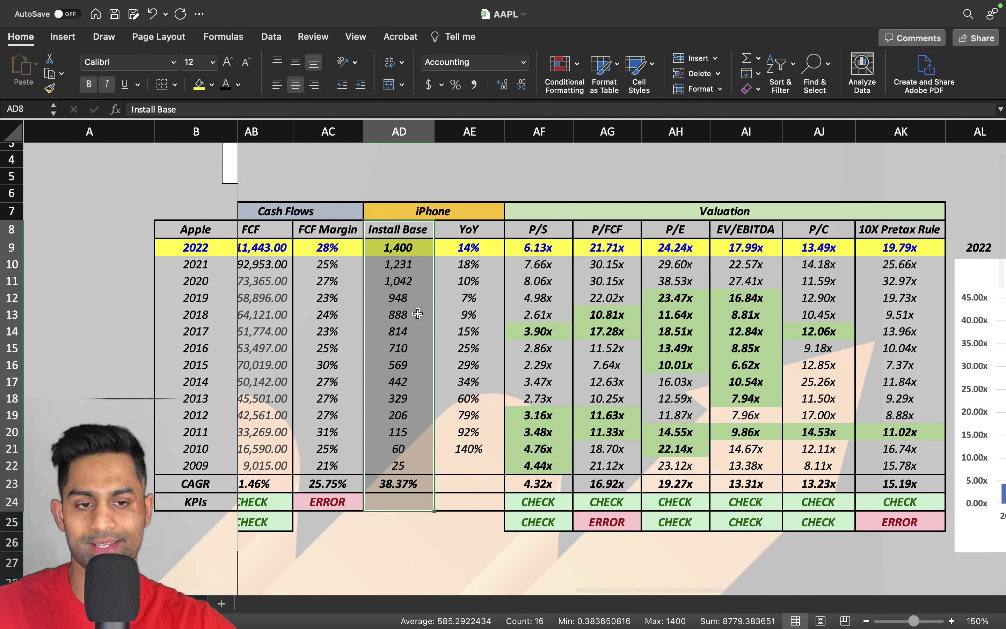
left_click(402, 250)
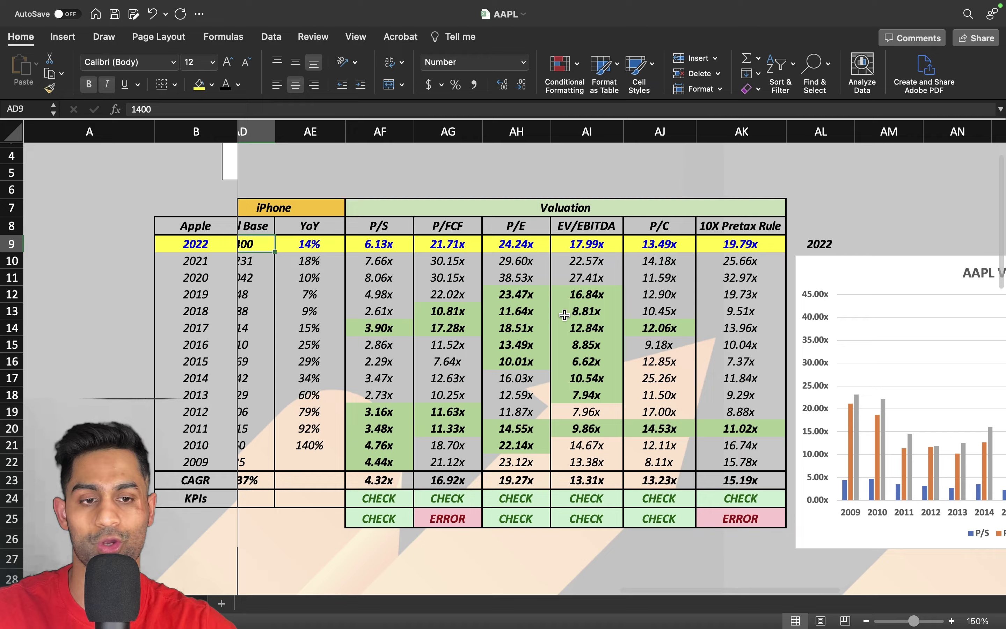
Review the 2022 valuation multiples from P/S to 10X Pretax Rule, and compare the 2022 P/E with its multi-year average formula
scroll(564, 315, "right", 2)
scroll(564, 315, "down", 1)
left_click_drag(319, 236, 662, 239)
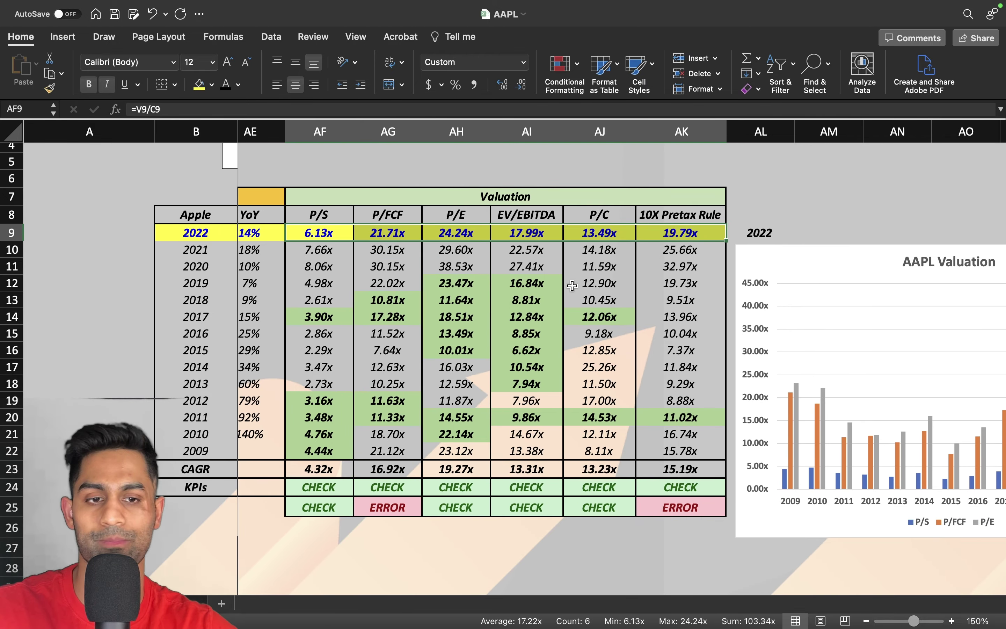
left_click(475, 233)
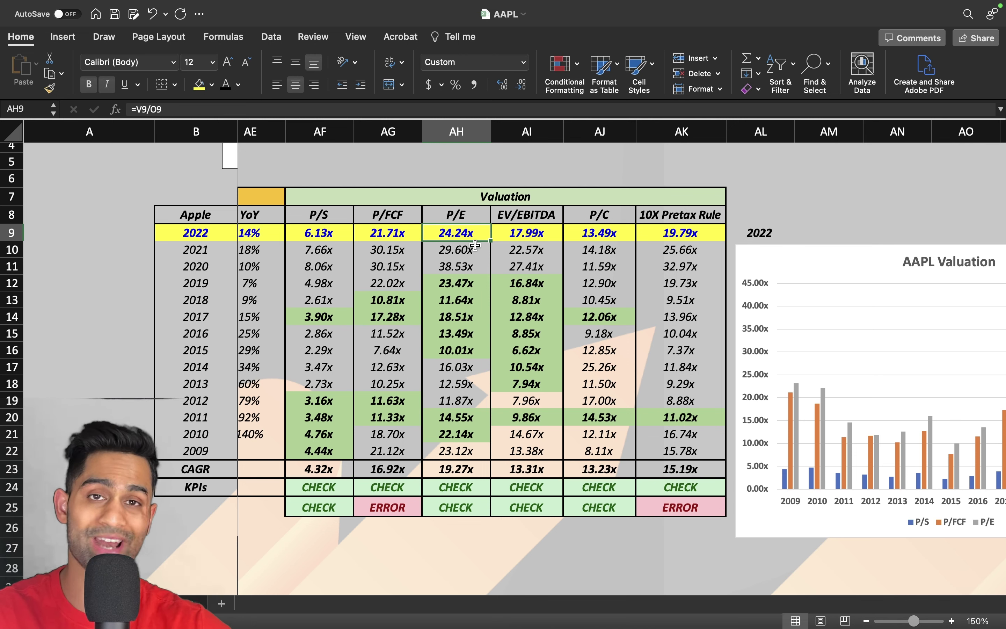
double_click(462, 469)
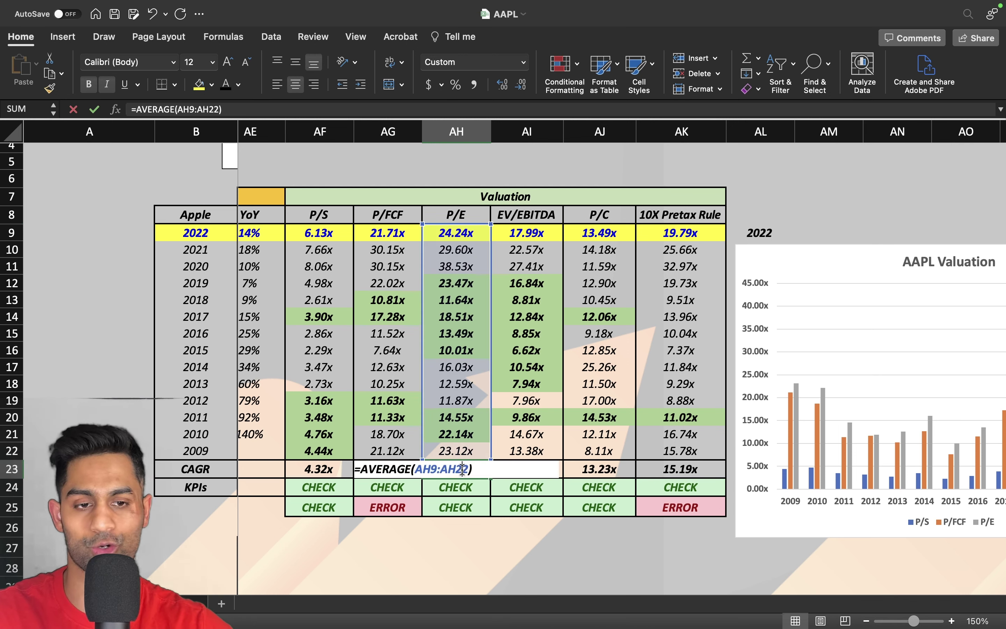
key("Return")
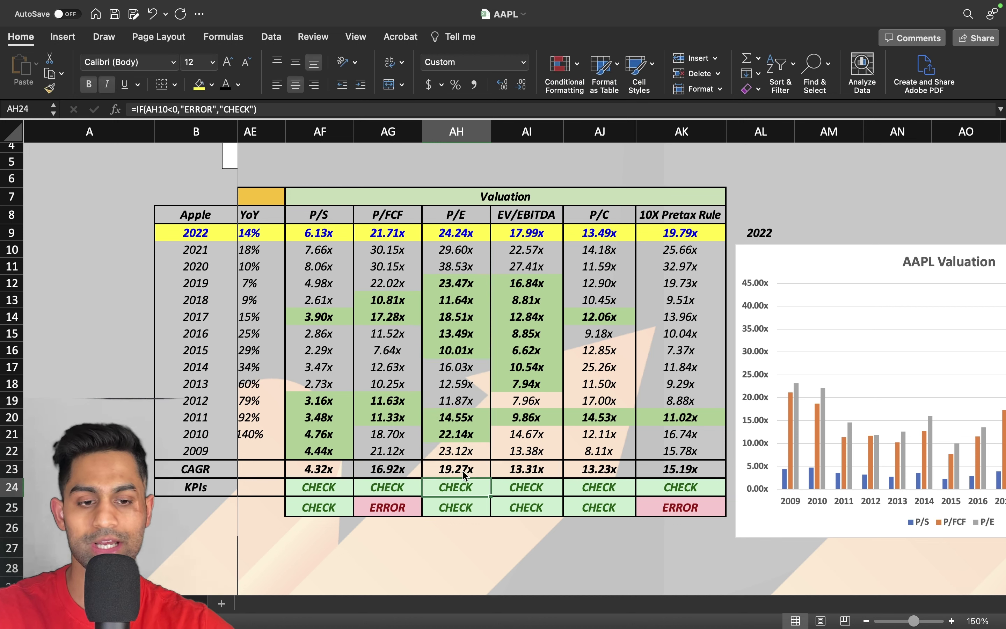
key("Up")
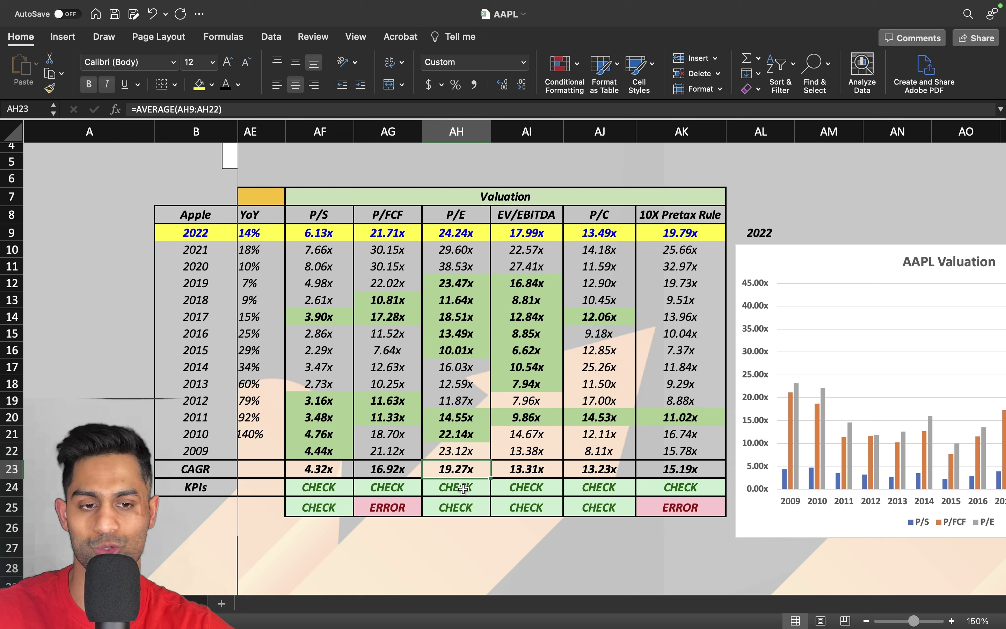
Compare the P/E multiples of 2015–2018 with those of 2019–2022, checking 2020, 2021 and 2022 individually
left_click_drag(456, 299, 455, 351)
scroll(763, 356, "left", 5)
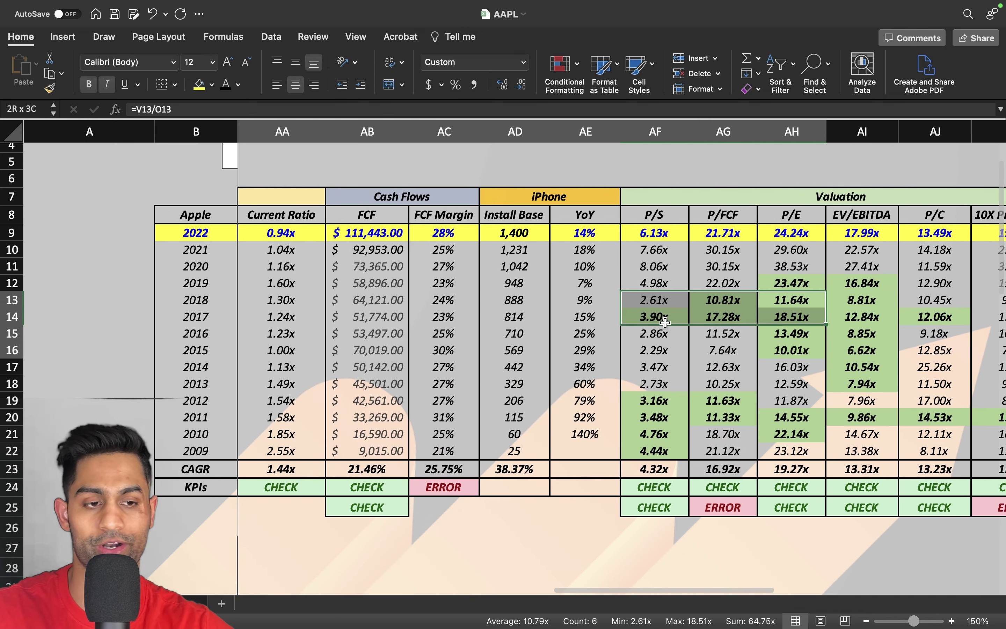
scroll(763, 356, "right", 5)
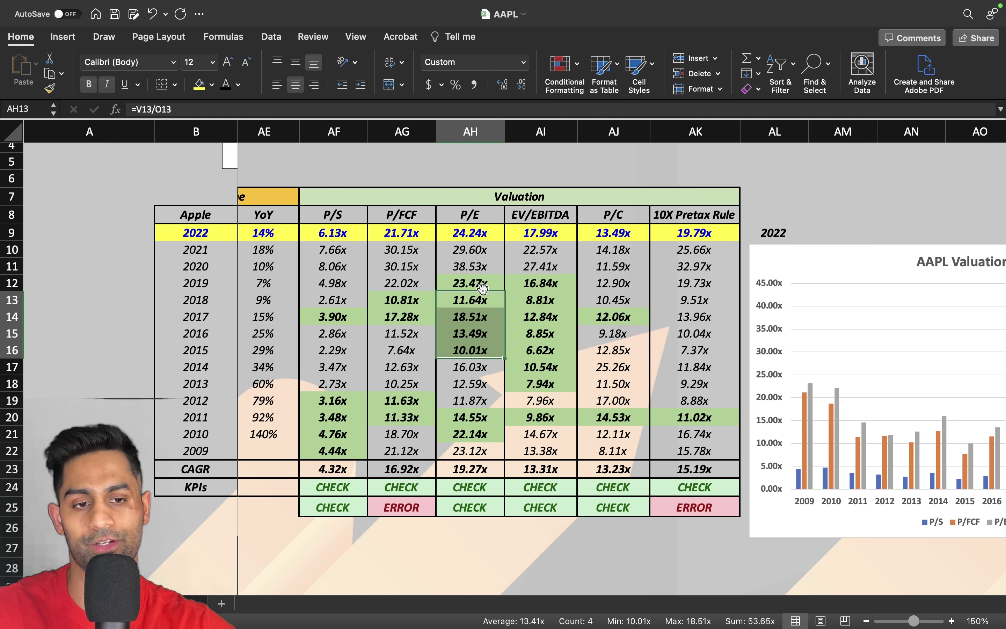
left_click_drag(480, 283, 479, 225)
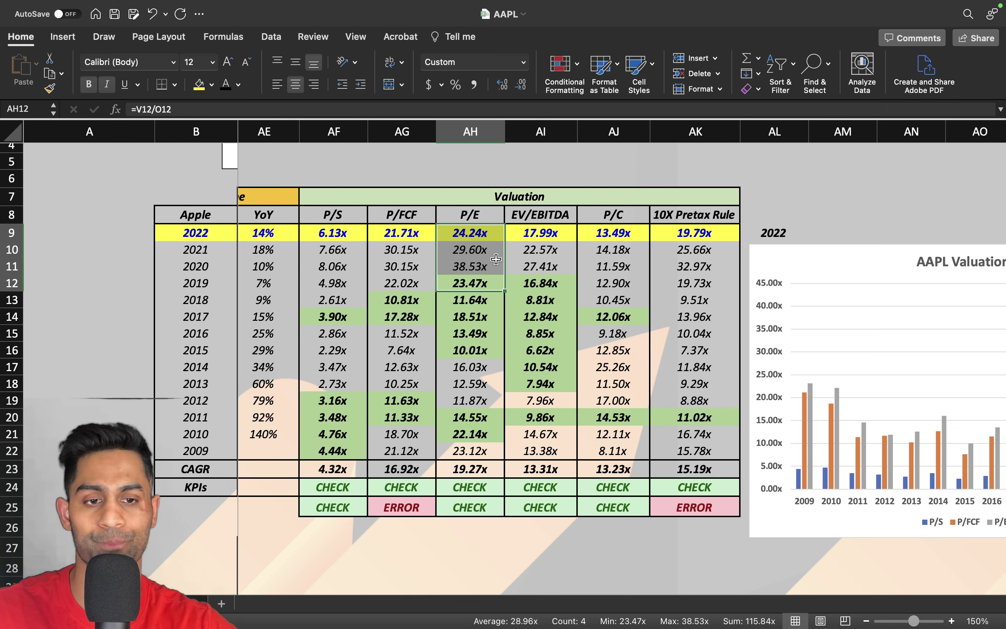
left_click(488, 266)
left_click(485, 250)
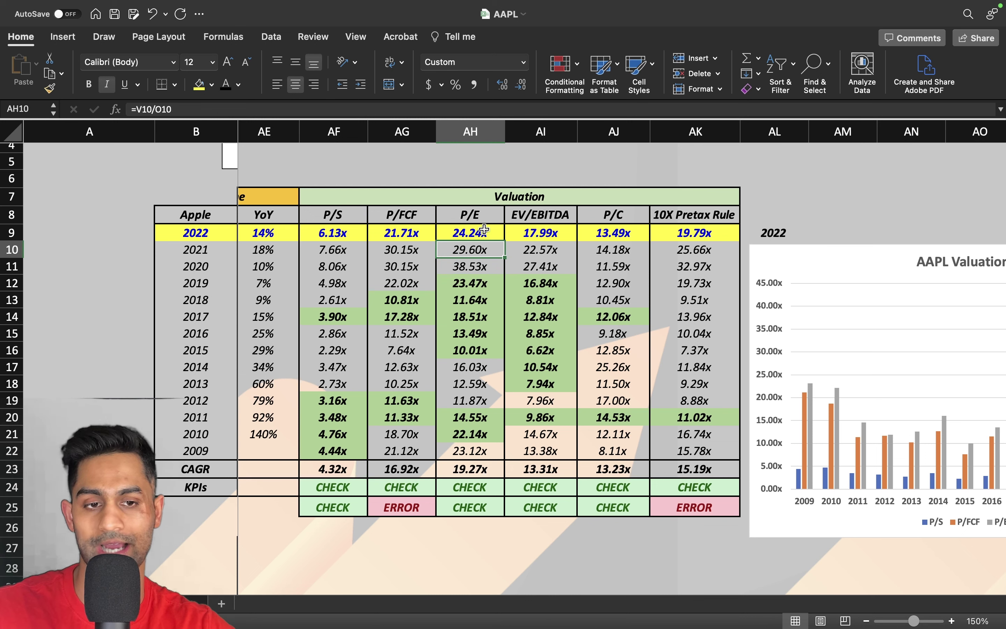
left_click(484, 230)
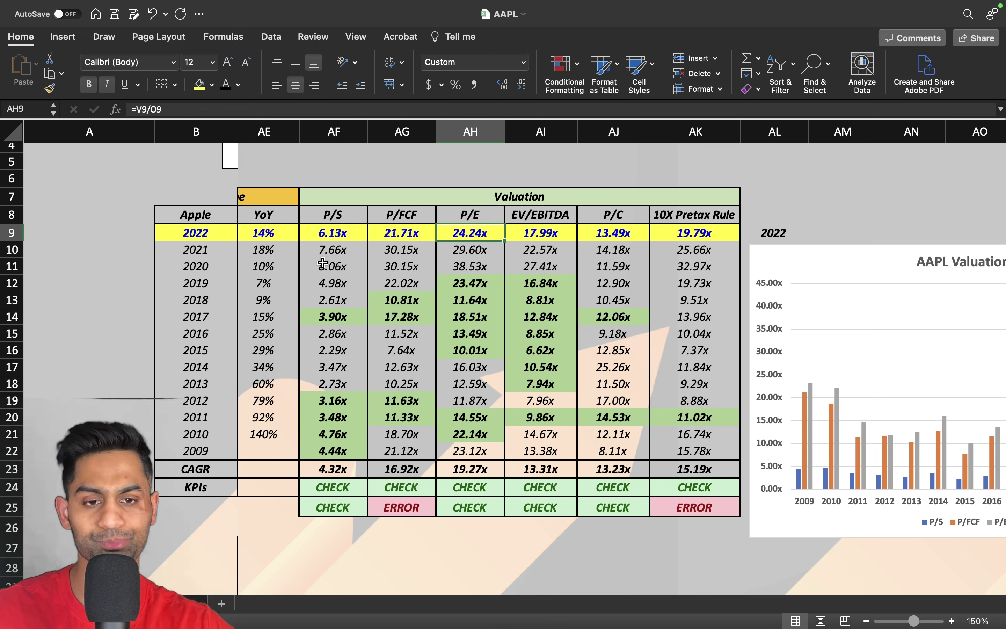
Compare the 2022 P/S and P/FCF multiples with their averages over 2009–2022
left_click(339, 237)
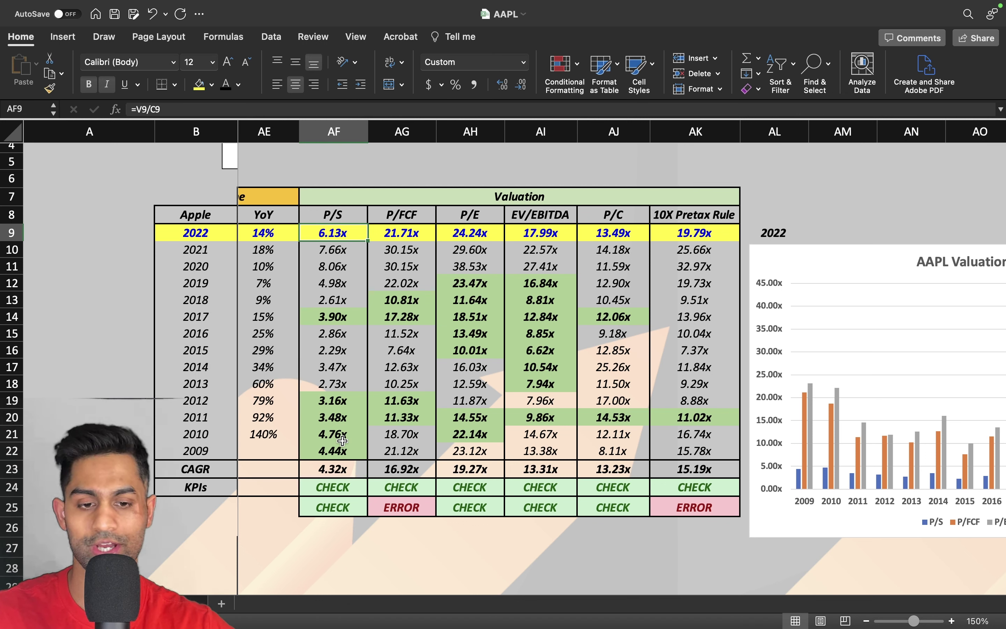
left_click(341, 469)
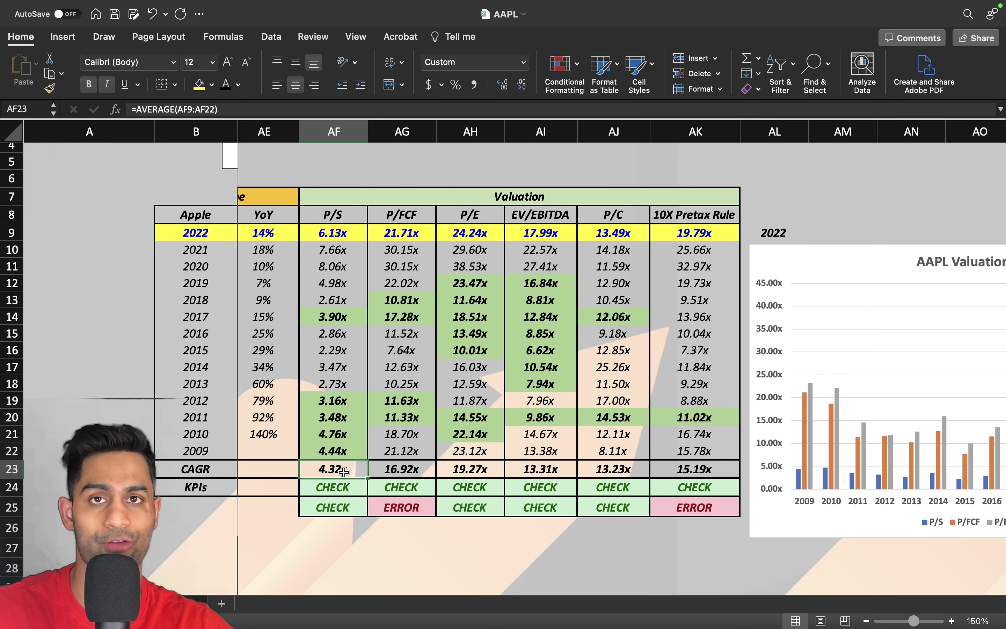
scroll(515, 383, "right", 1)
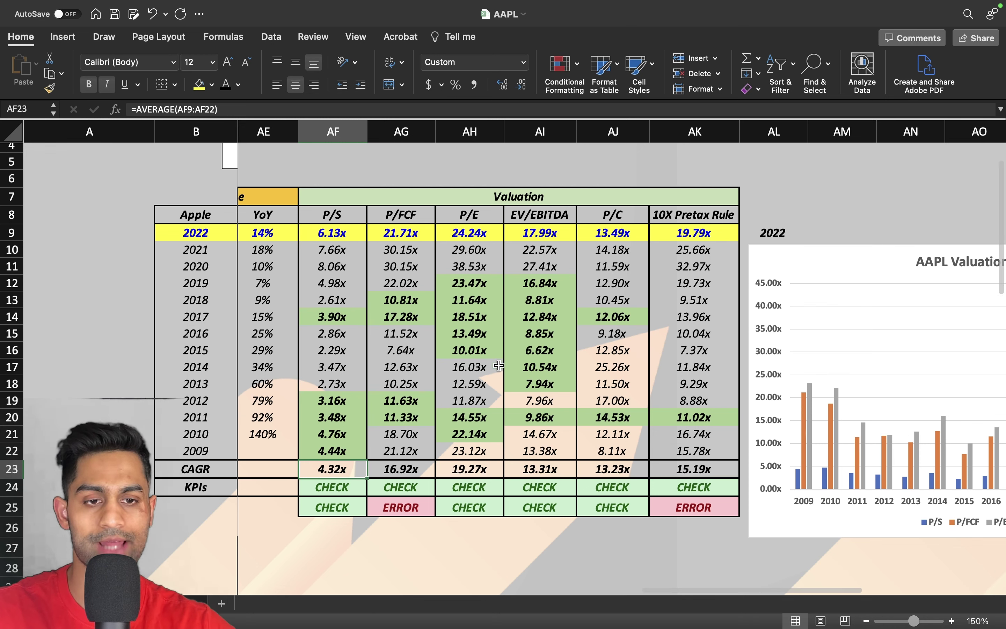
left_click_drag(418, 234, 416, 449)
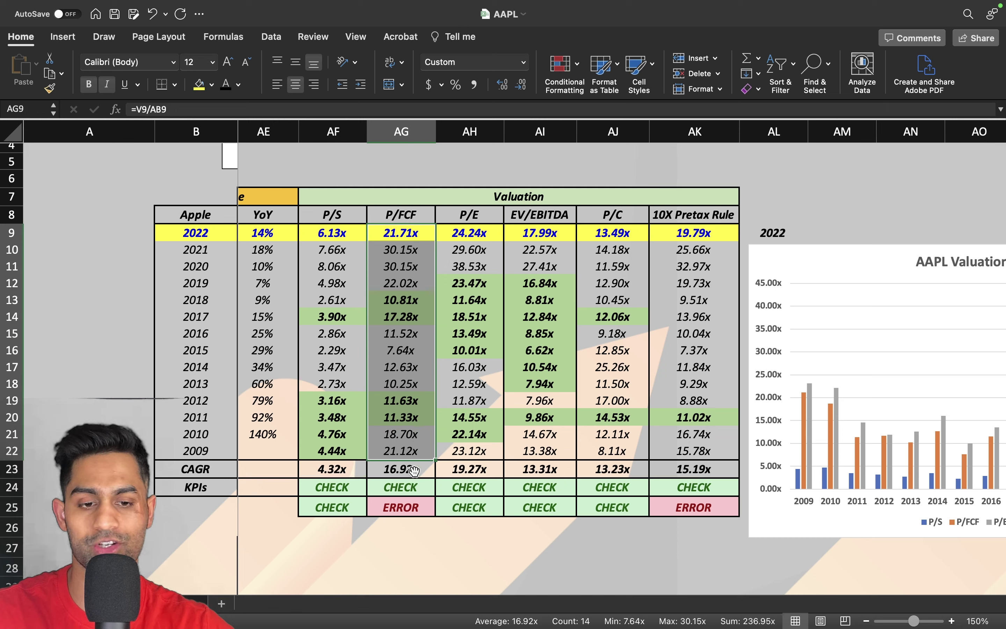
left_click(418, 472)
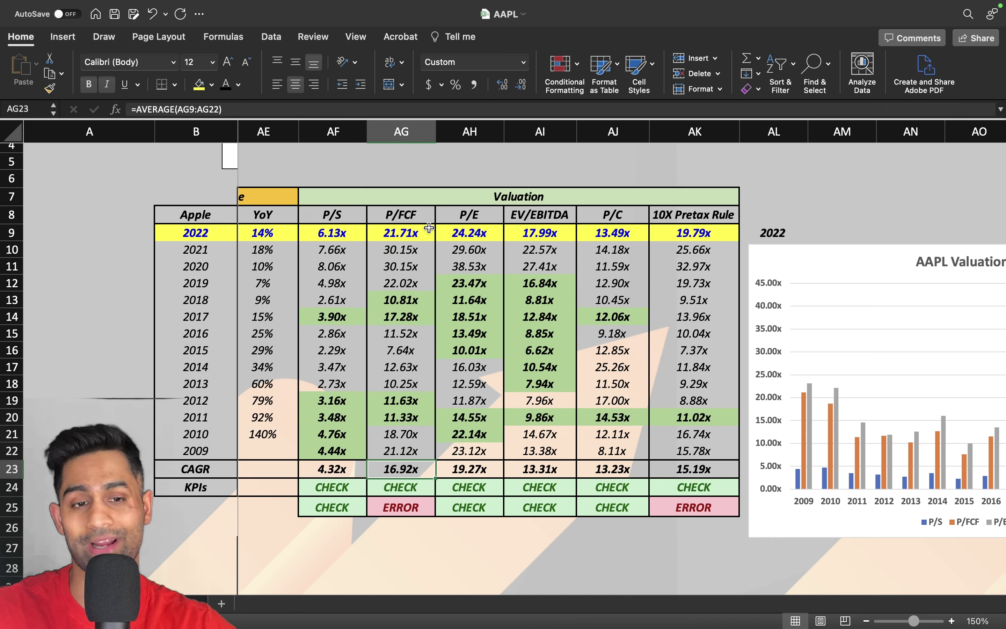
left_click(417, 231)
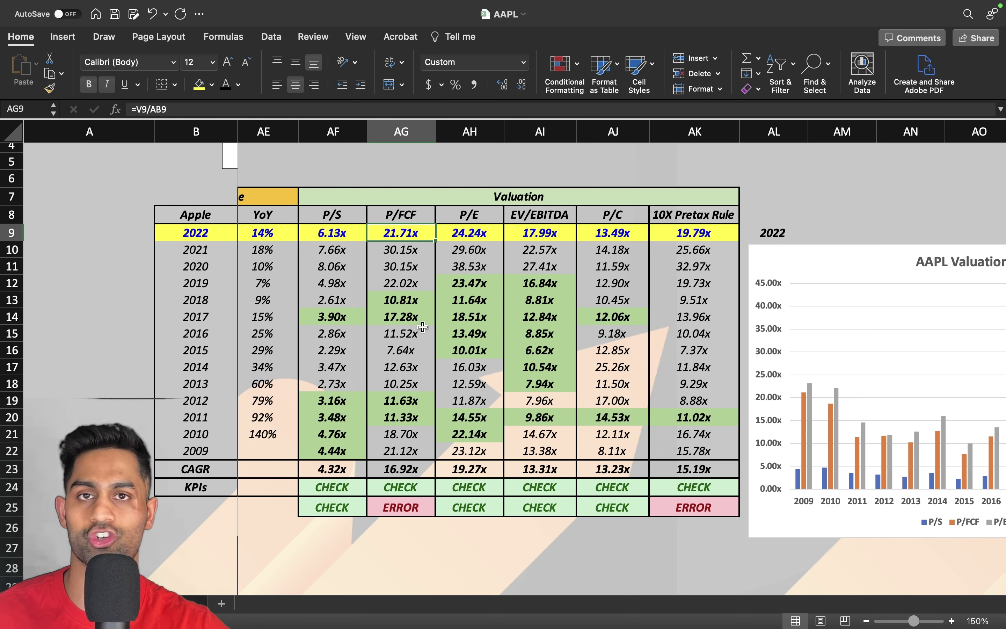
Examine the AAPL Valuation chart, comparing the 2020 peak in P/E with the 2022 multiples
scroll(702, 359, "right", 6)
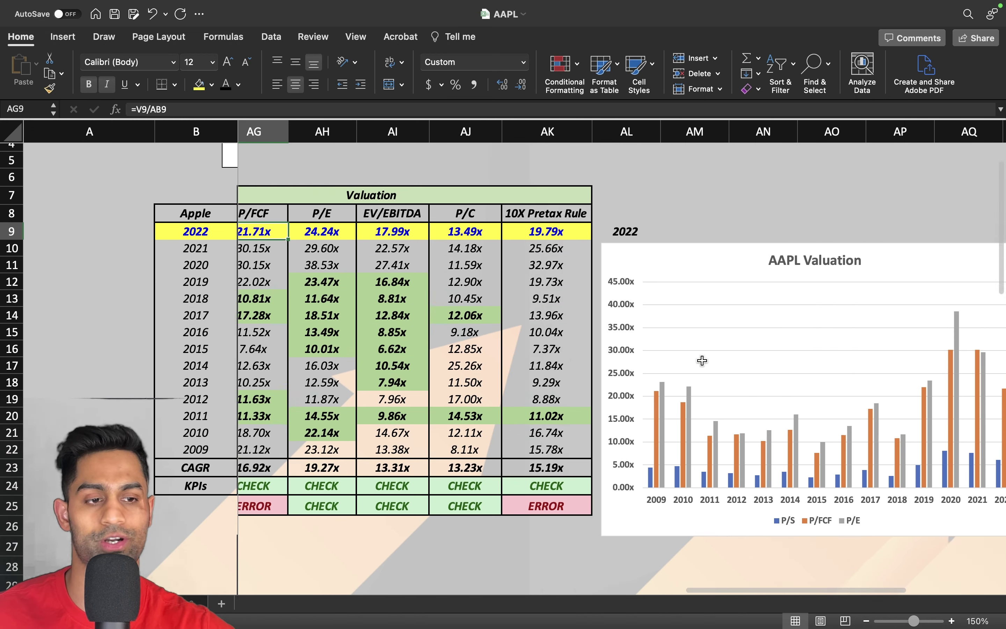
scroll(702, 359, "down", 2)
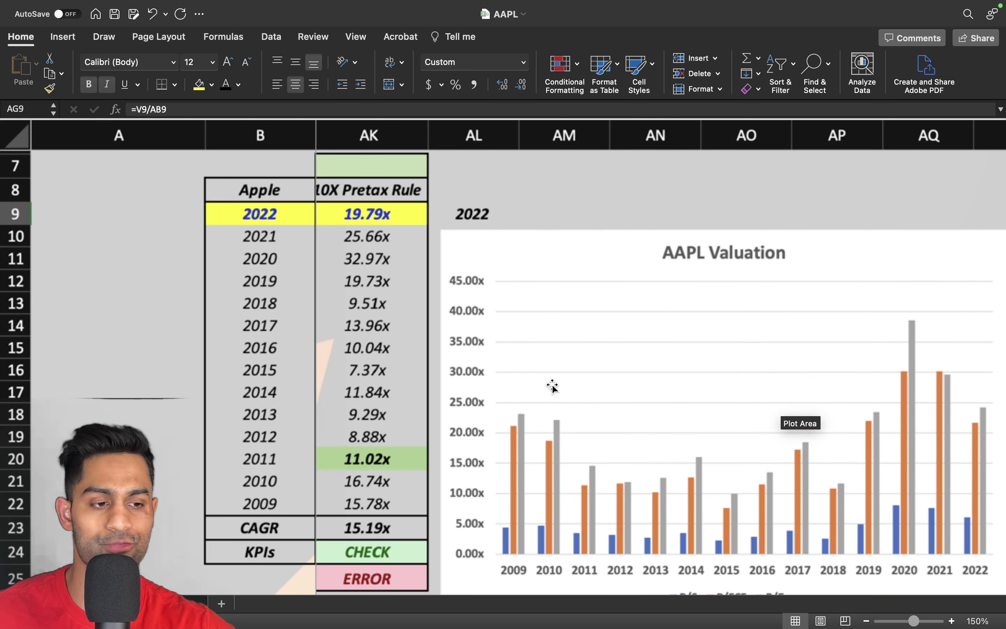
scroll(552, 386, "up", 3)
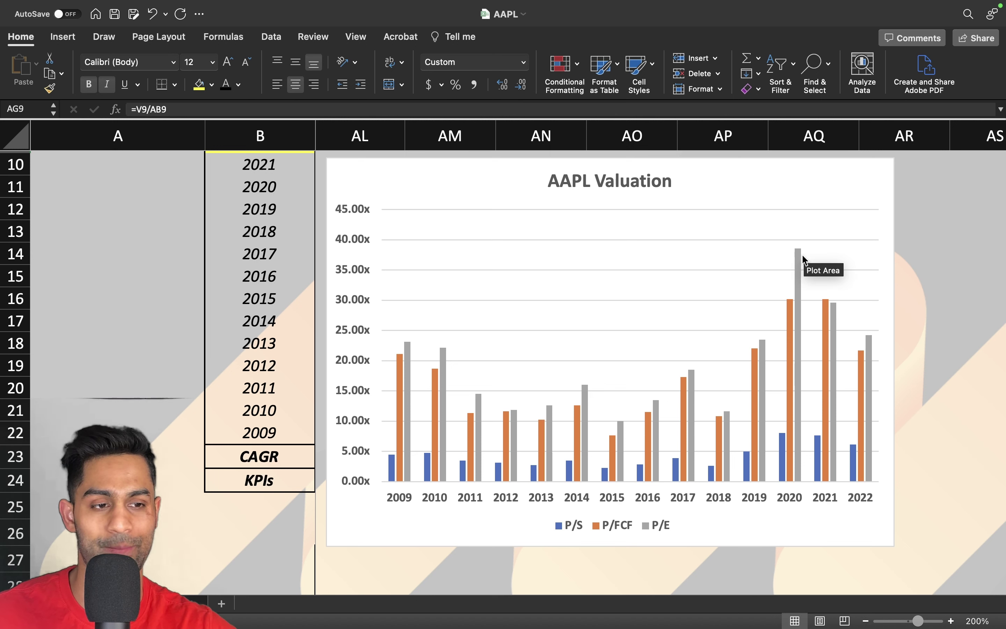
mouse_move(800, 256)
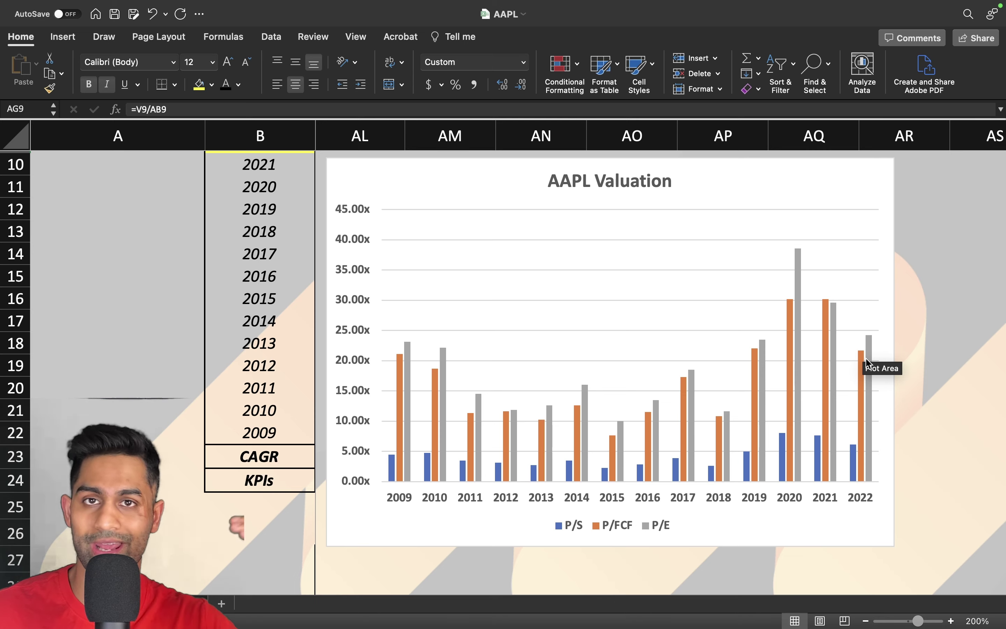
mouse_move(866, 361)
Examine the Americas' yearly percentage share of revenue from 2015 to 2022 in the regional breakdown table
scroll(739, 354, "left", 15)
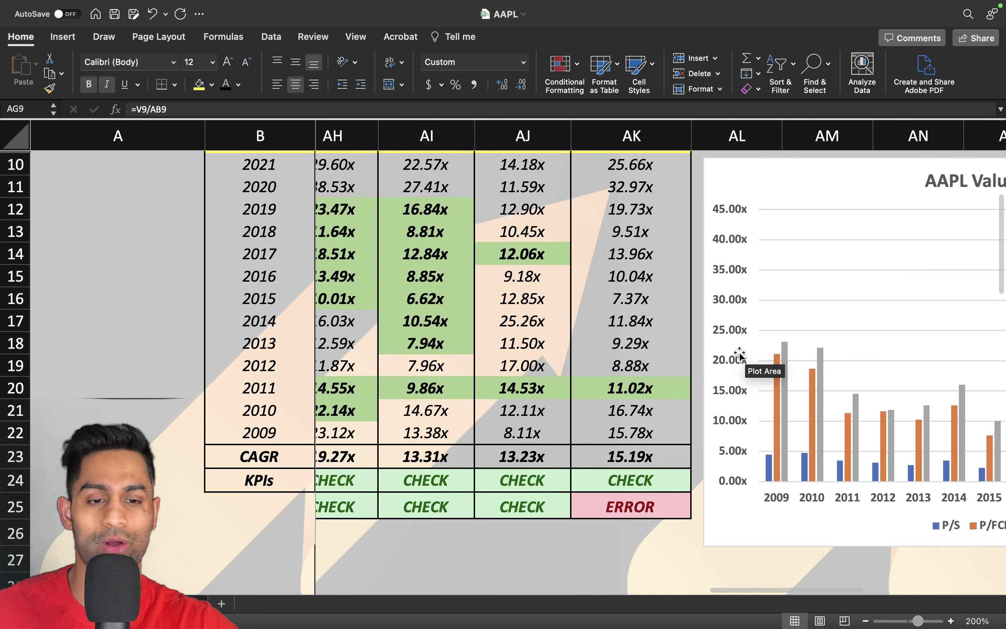
scroll(740, 353, "down", 4)
scroll(740, 354, "down", 5)
scroll(740, 353, "left", 15)
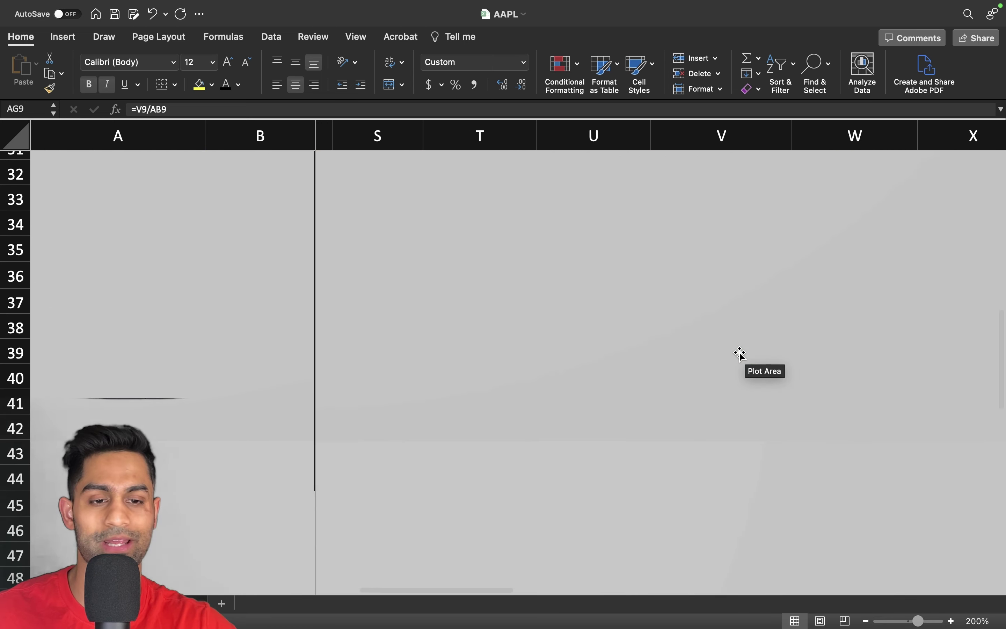
scroll(739, 354, "down", 3)
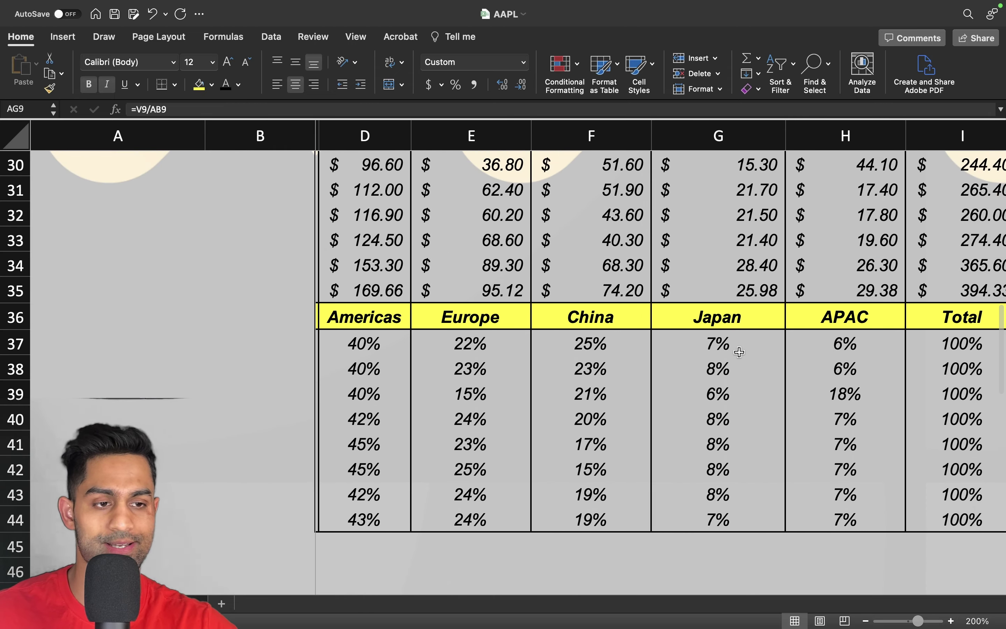
scroll(724, 354, "up", 3)
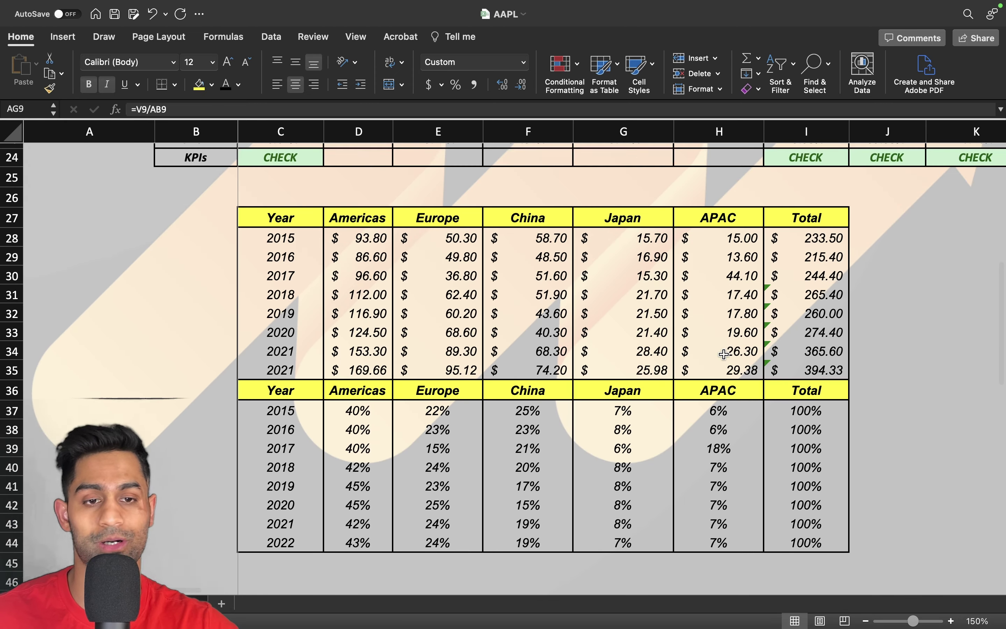
left_click_drag(359, 383, 361, 535)
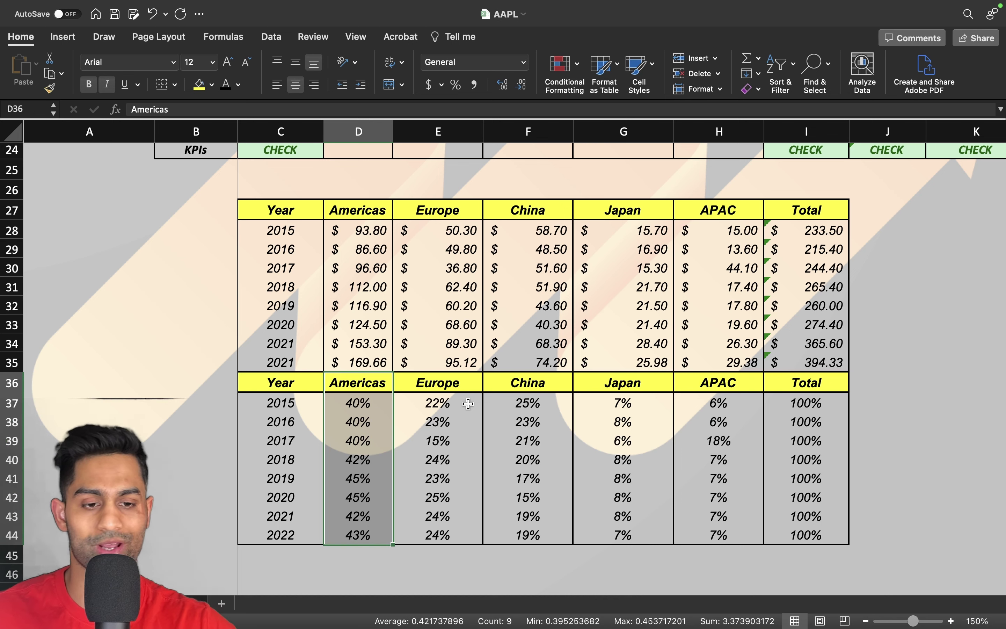
Examine the yearly revenue shares of Europe, Japan and APAC from 2015 to 2022 in the regional percentage table
left_click_drag(467, 403, 465, 538)
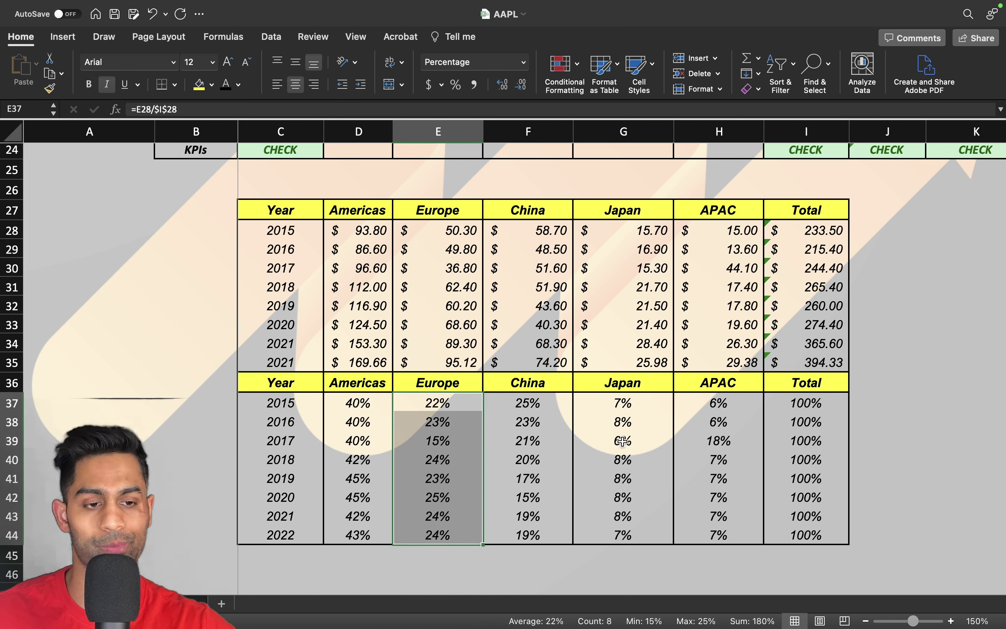
left_click_drag(626, 385, 632, 536)
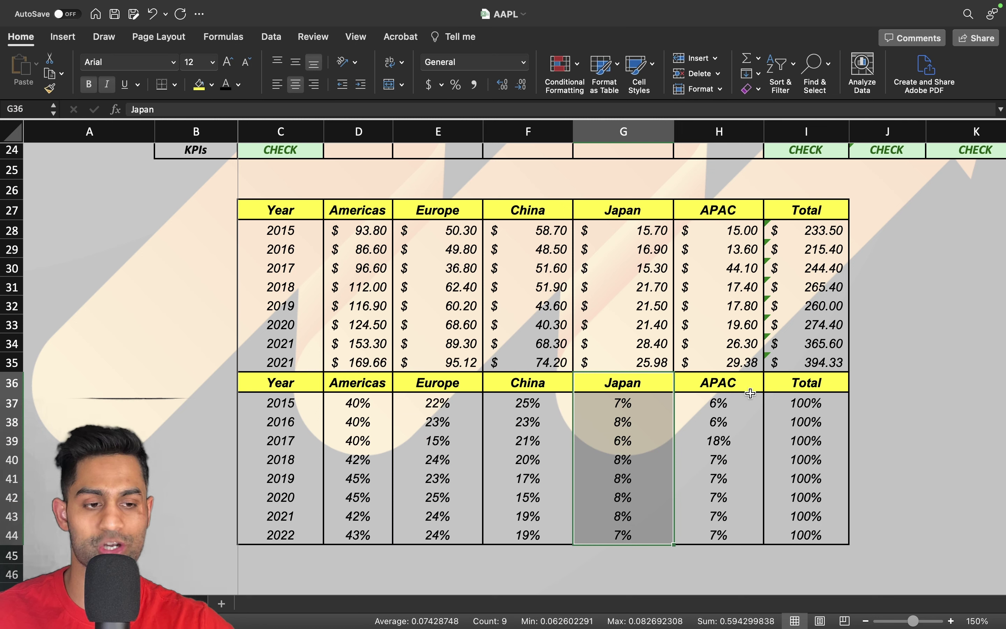
left_click_drag(748, 387, 748, 533)
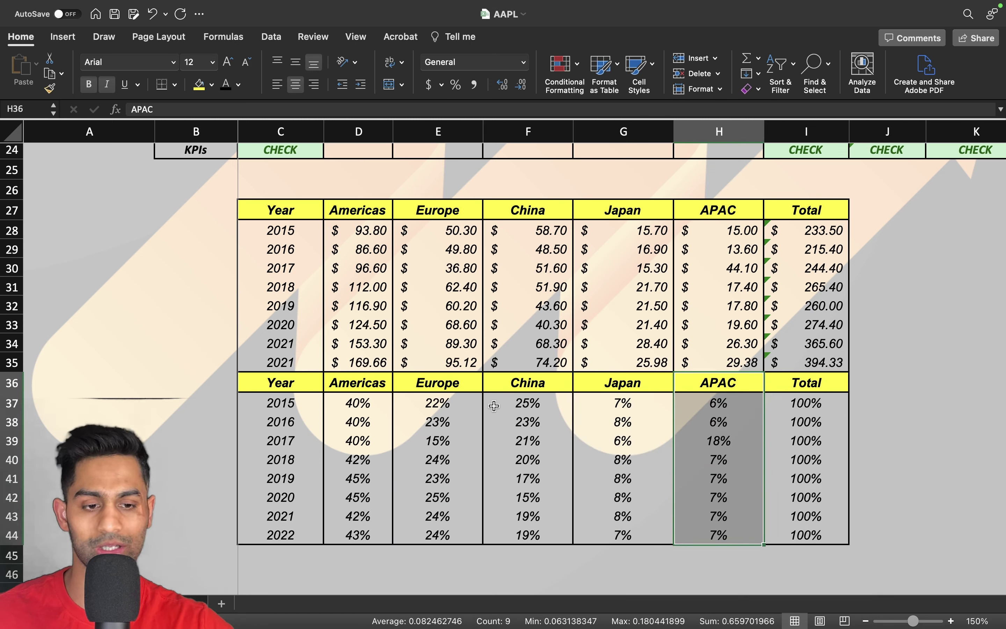
Trace China's percentage share of revenue year by year from 2015 to 2022, checking 2021 and 2022 together
left_click_drag(525, 385, 530, 532)
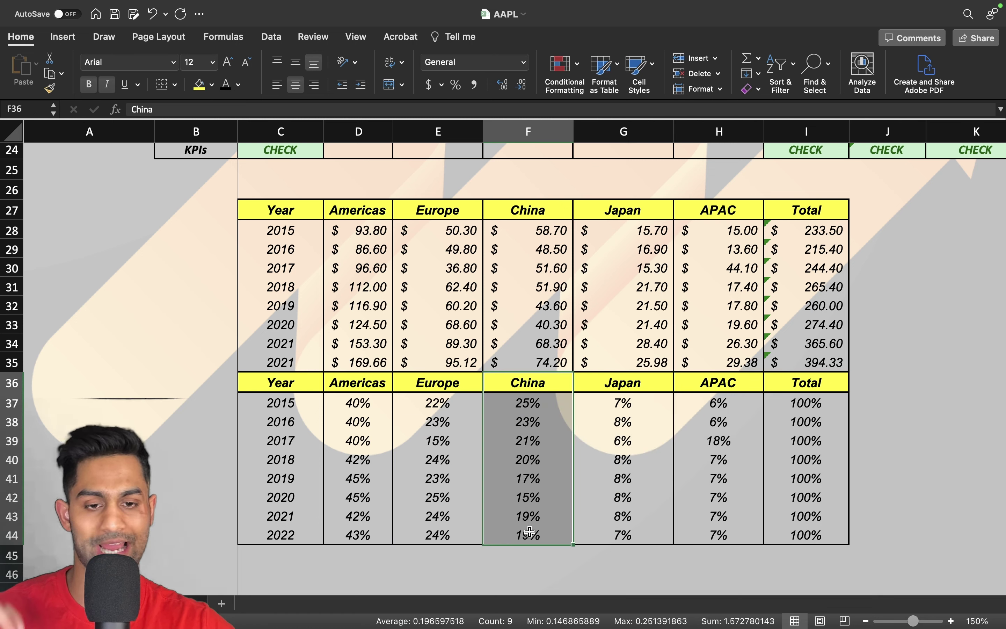
left_click(552, 407)
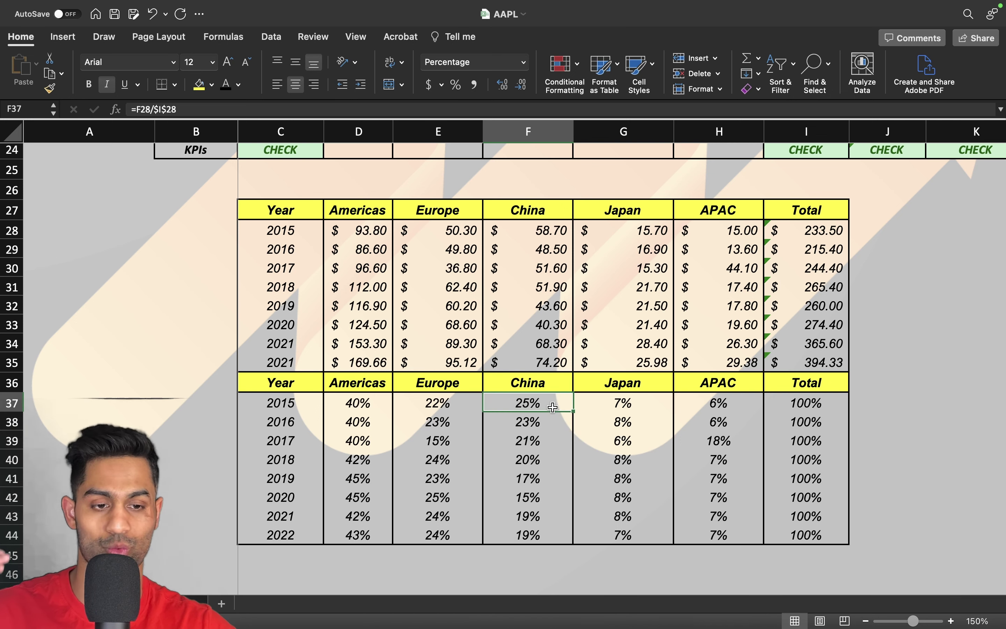
left_click(547, 427)
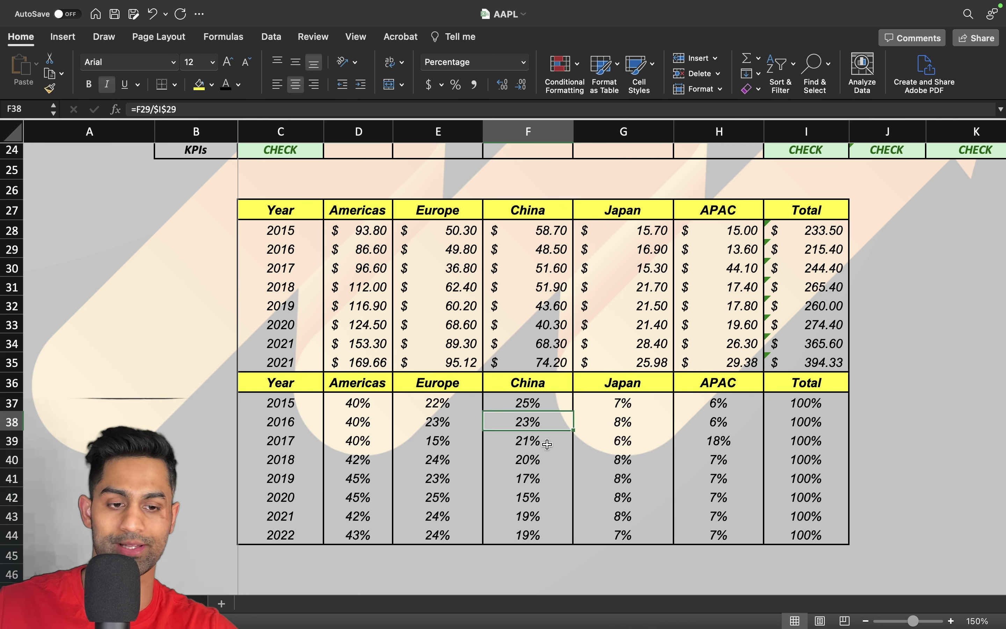
left_click(545, 460)
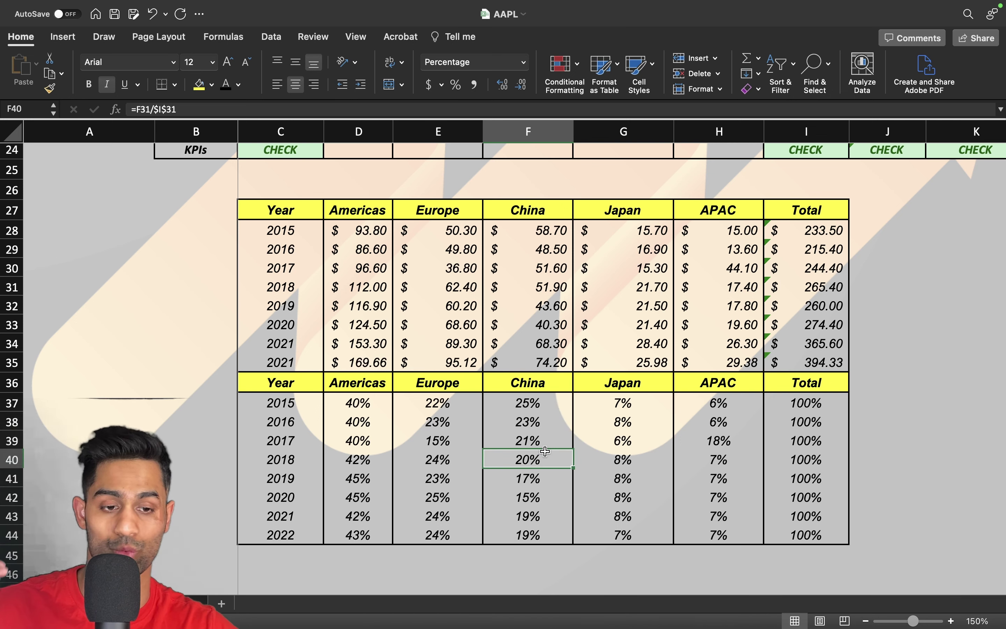
left_click(544, 482)
left_click(543, 499)
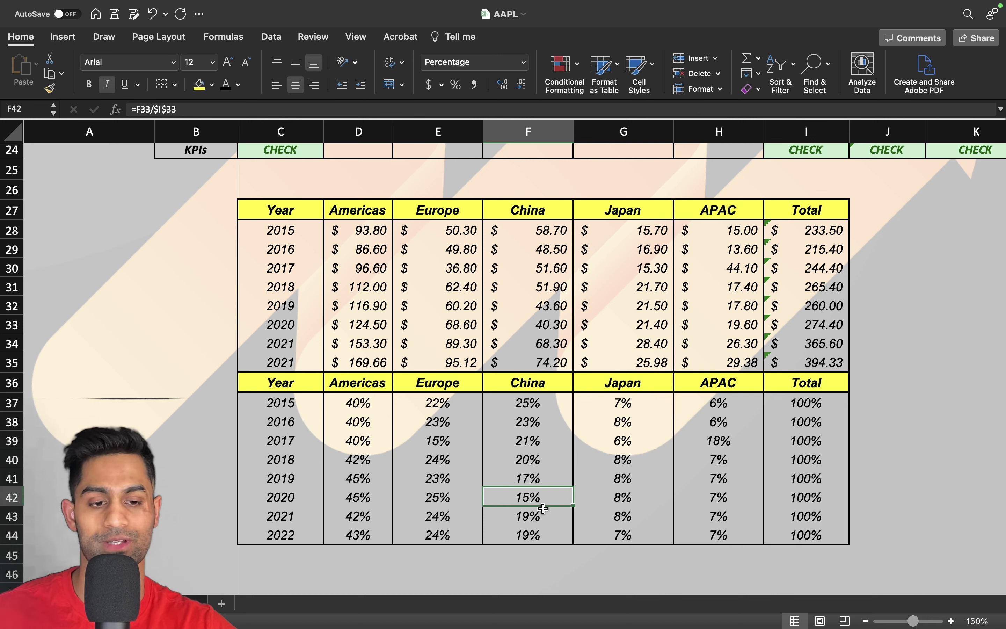
left_click_drag(542, 518, 542, 546)
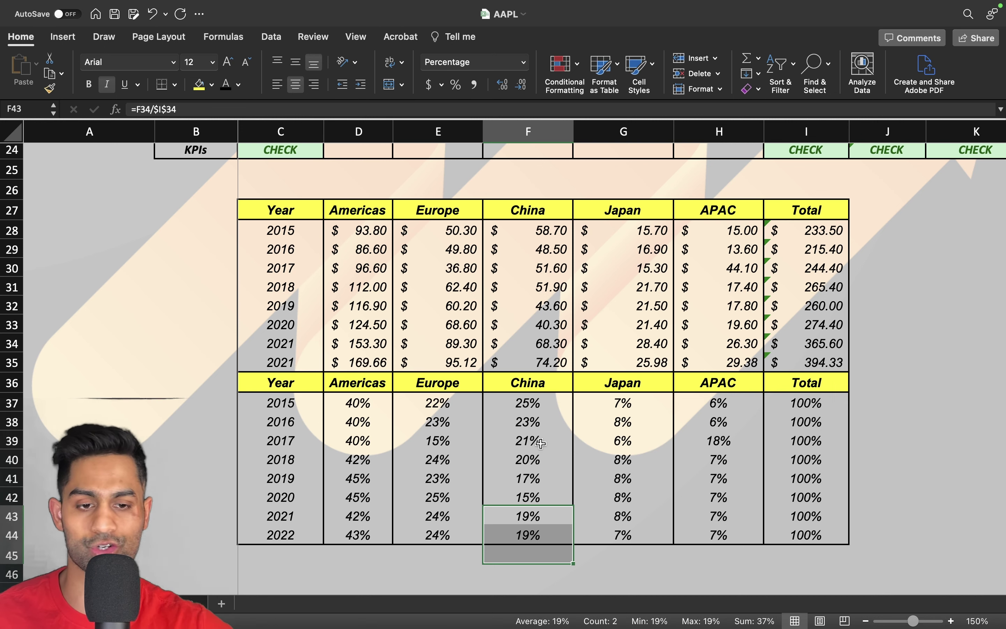
Compare the 2015–2022 revenue shares of the Americas, Europe, Japan and APAC with China's share over the same years
left_click_drag(382, 402, 369, 526)
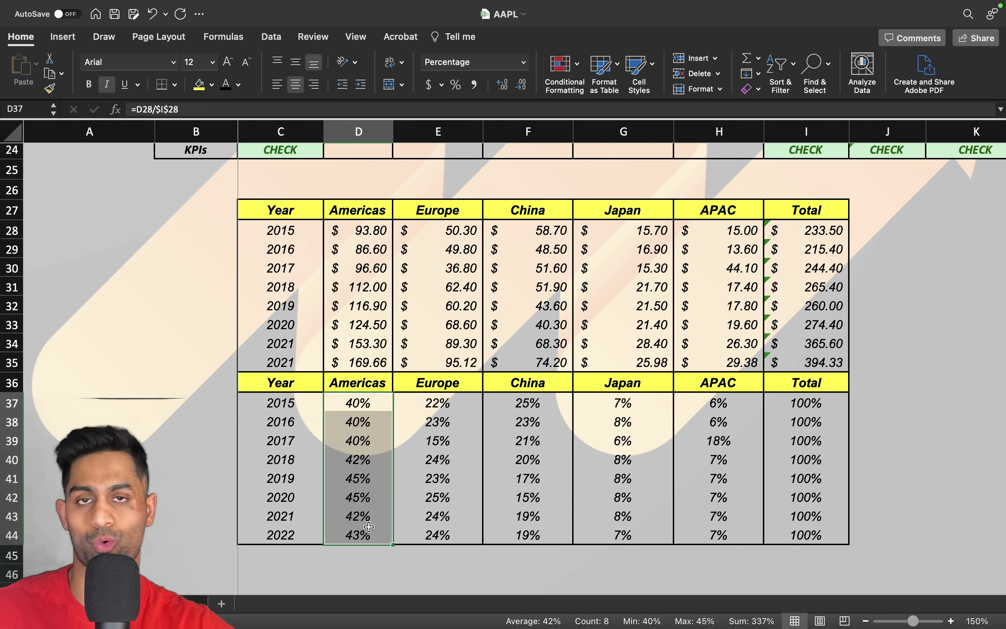
left_click(455, 406)
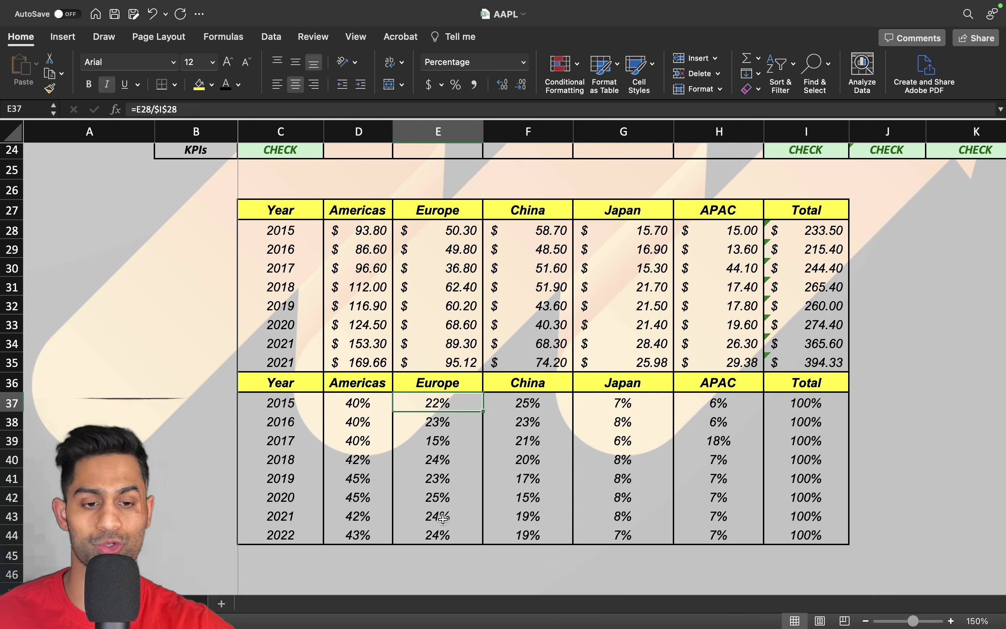
left_click(444, 536)
left_click_drag(651, 406, 651, 537)
left_click_drag(733, 404, 739, 534)
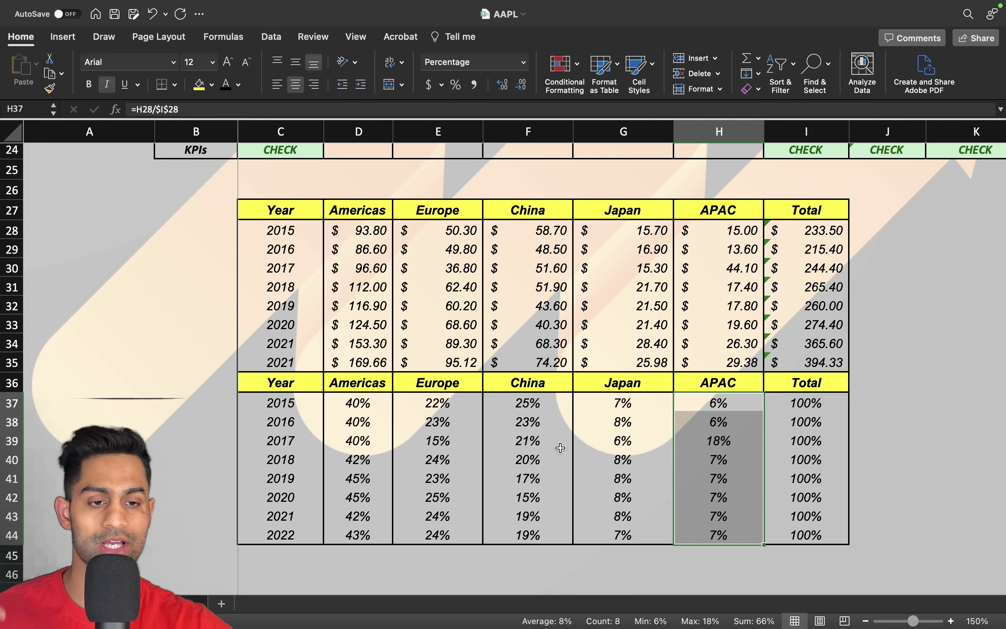
left_click(551, 407)
left_click_drag(550, 407, 551, 533)
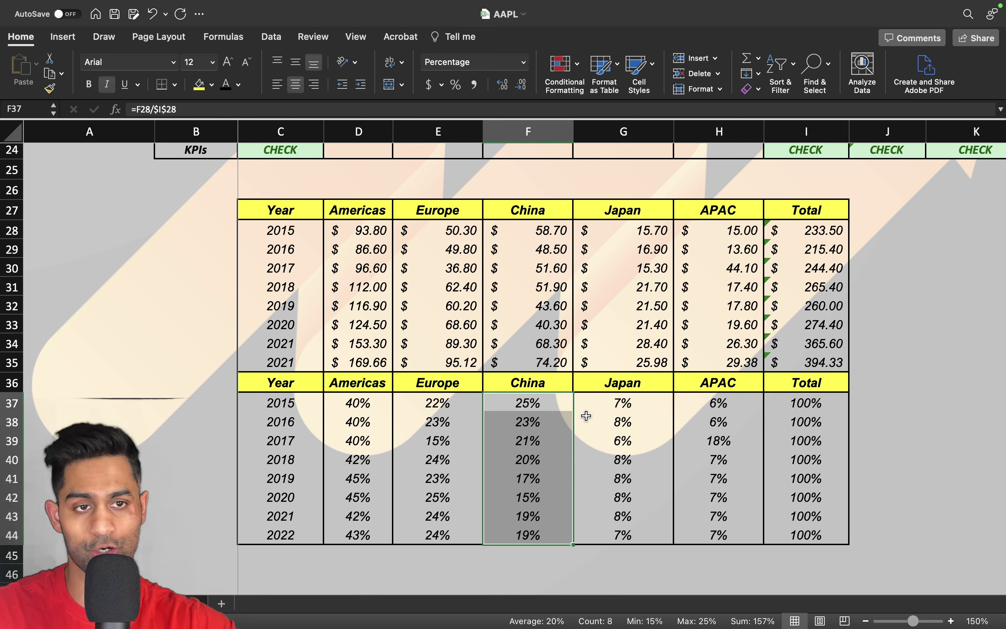
Switch to the CAGR Table workbook and compare Apple's 6-year and 12-year net income CAGR
scroll(611, 381, "up", 7)
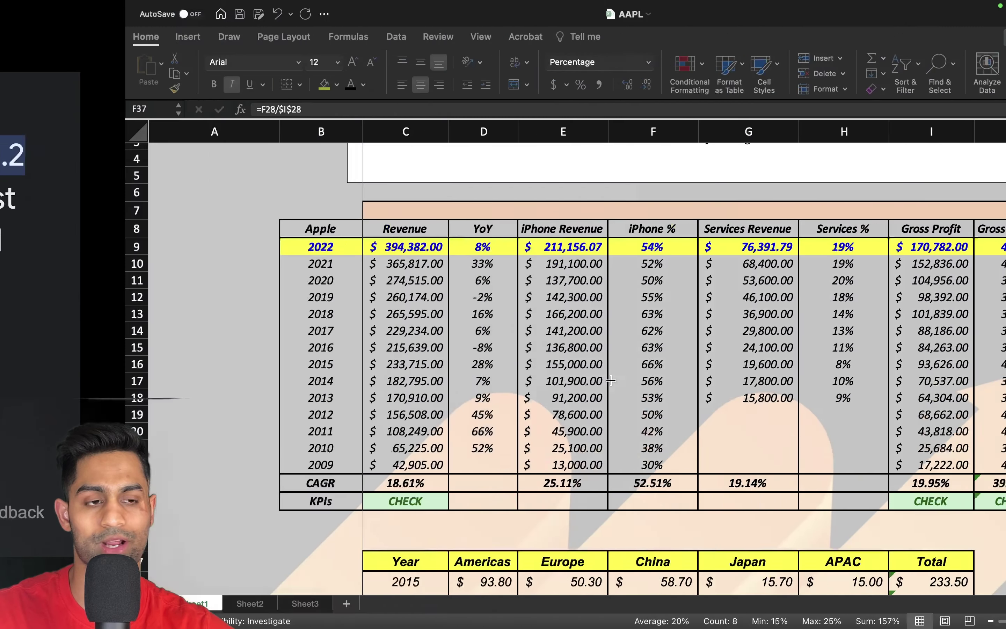
key("ctrl+Right")
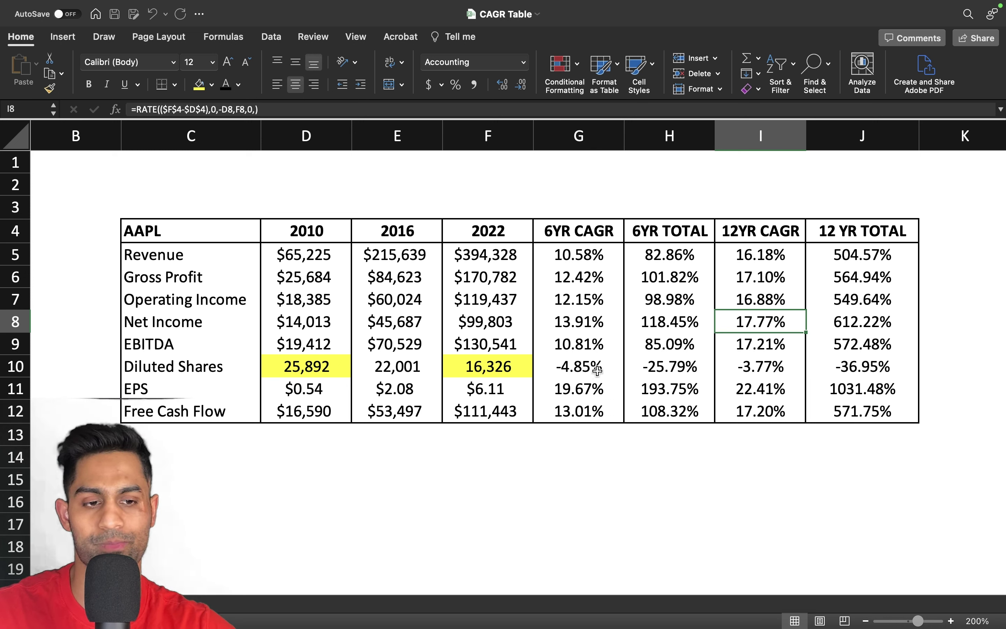
left_click_drag(193, 326, 648, 323)
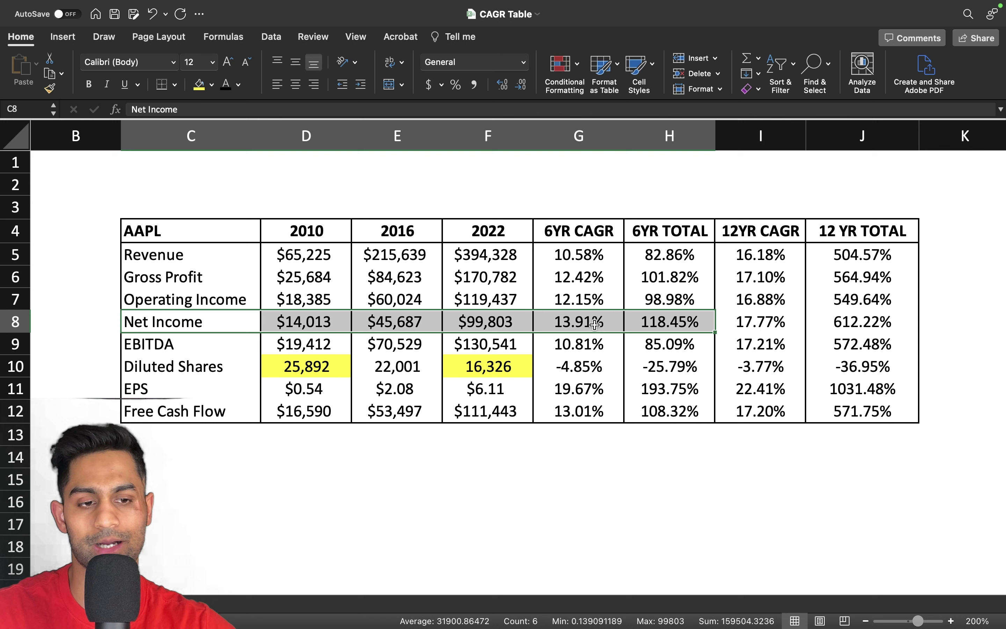
left_click(578, 323)
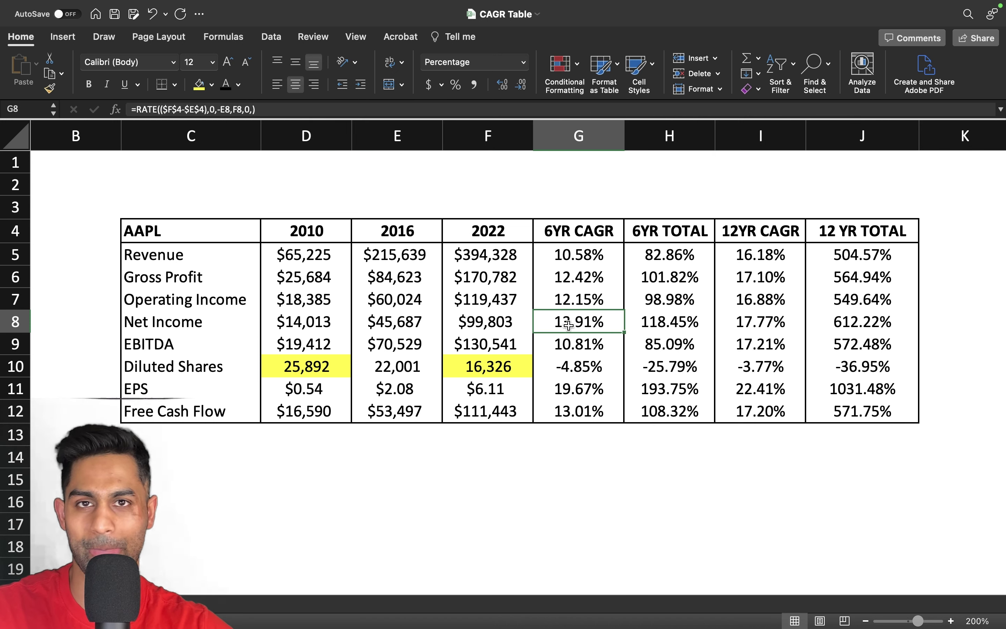
left_click(748, 323)
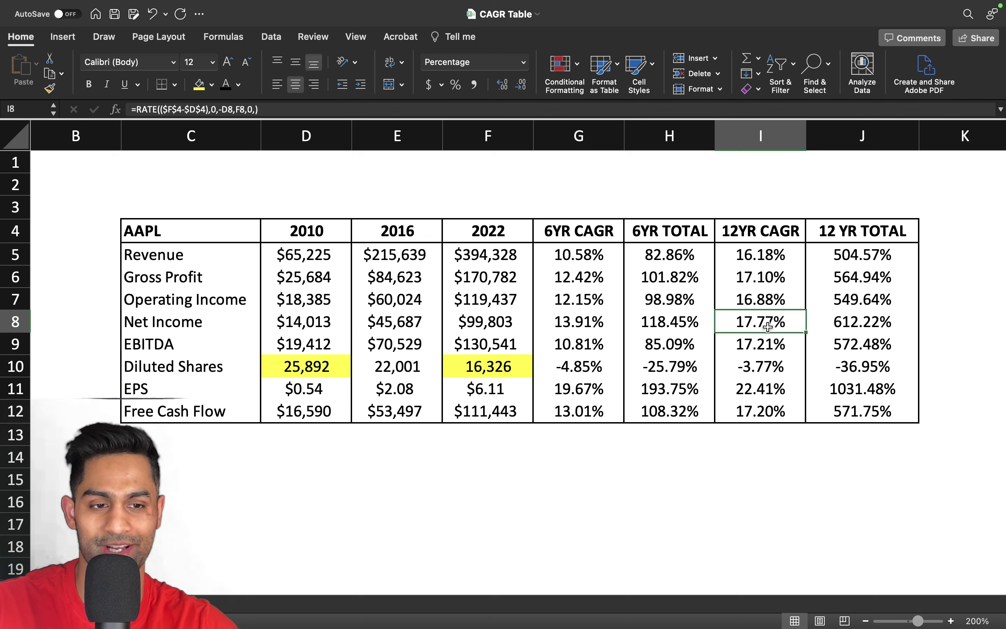
left_click(578, 324)
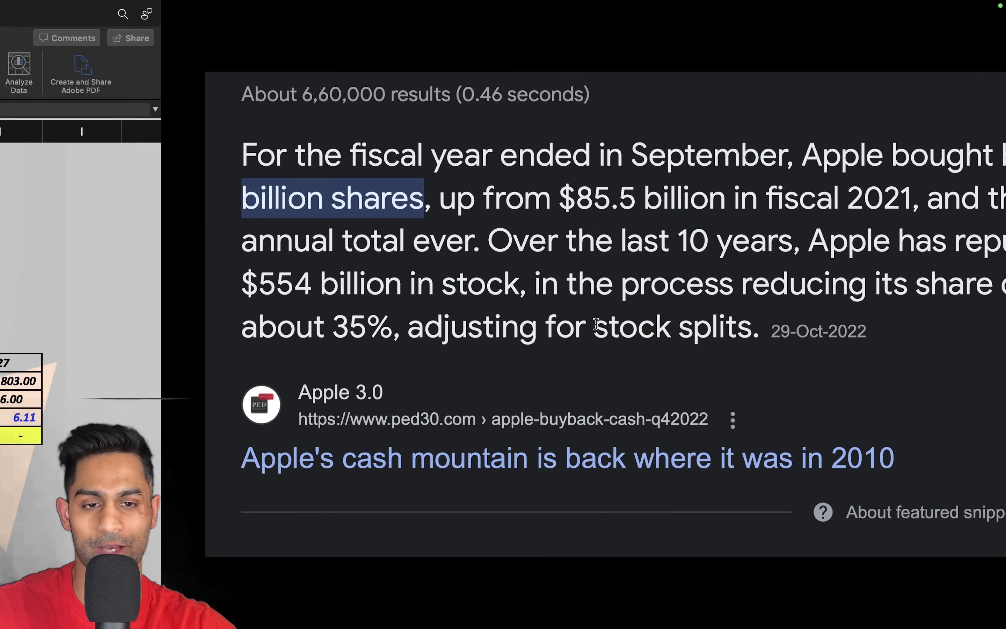
Switch to the INTRINSIC VALUE CALCULATOR workbook and examine the estimates for 2023, 2028 and 2032 beside their CAGR figures
scroll(620, 434, "up", 10)
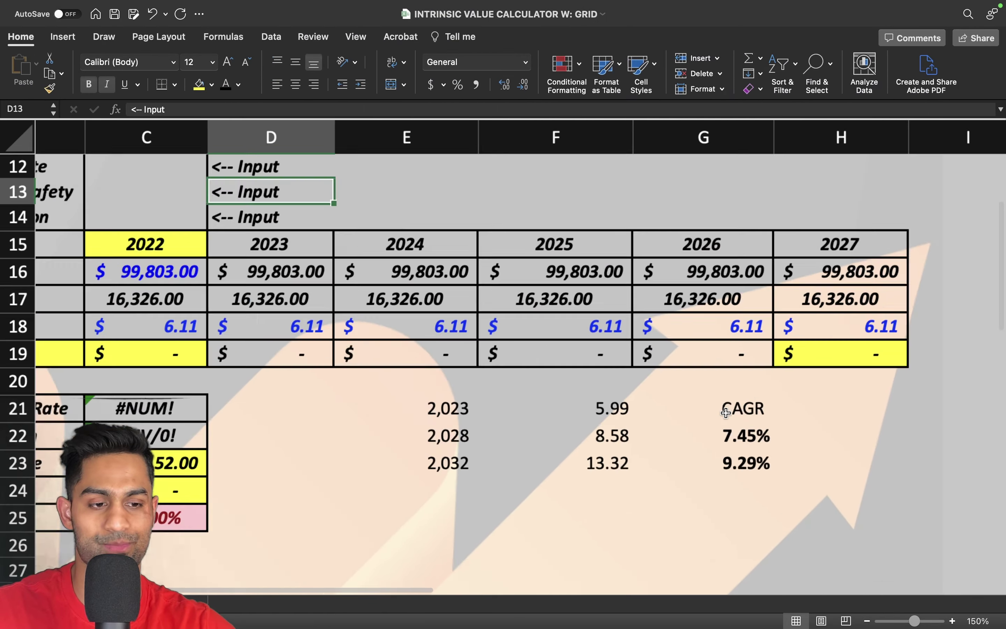
scroll(727, 415, "down", 2)
scroll(726, 415, "right", 2)
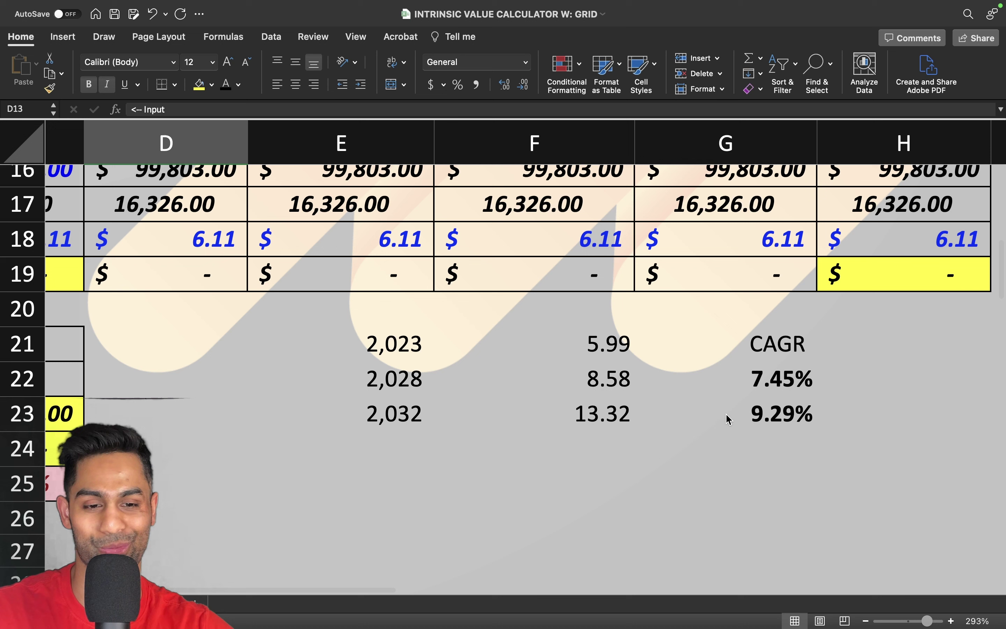
left_click_drag(390, 344, 608, 345)
left_click(608, 344)
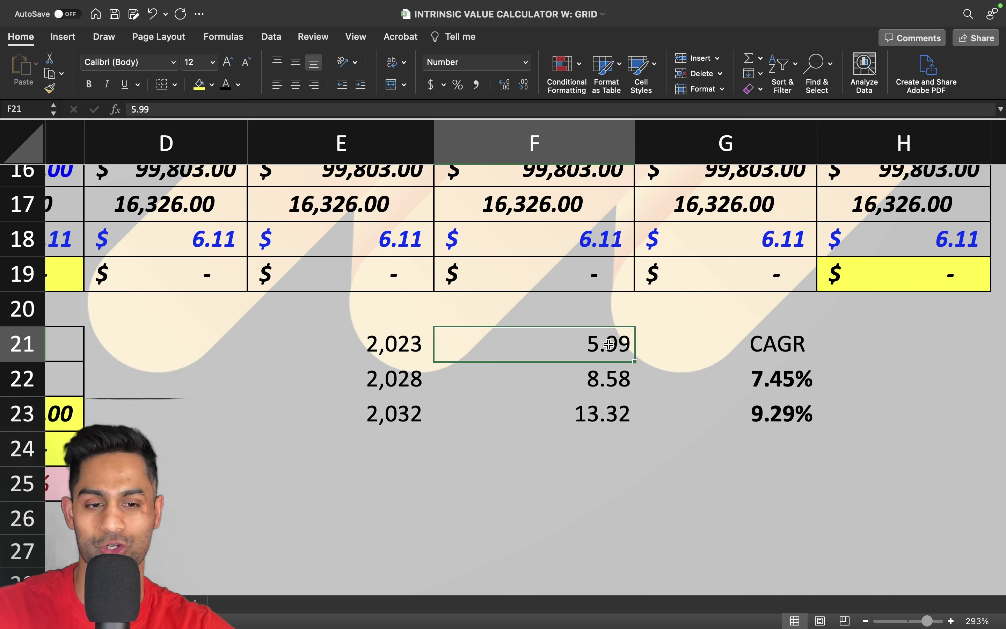
left_click_drag(391, 380, 621, 388)
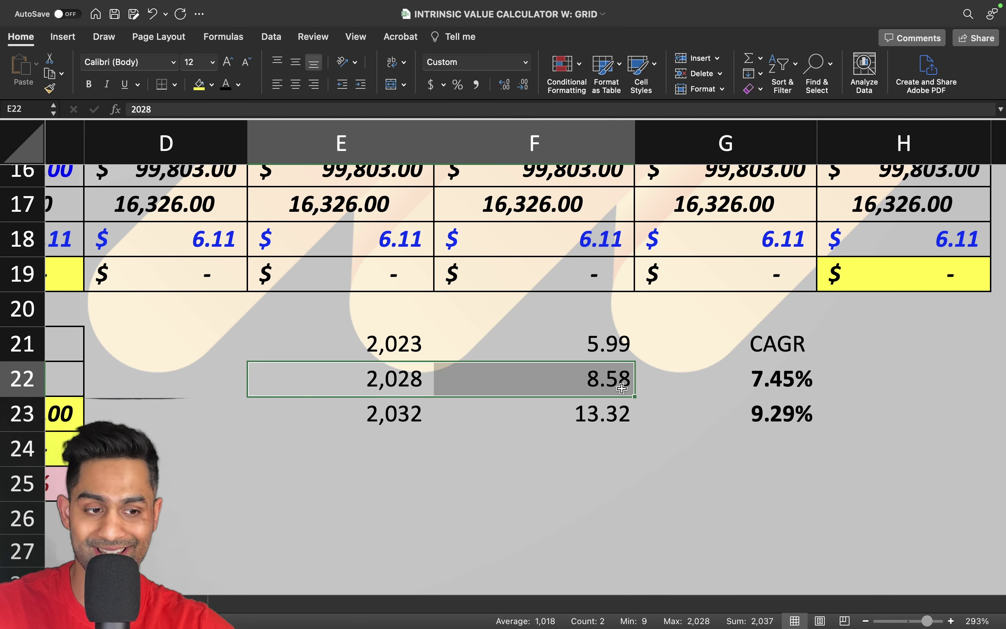
left_click(591, 412)
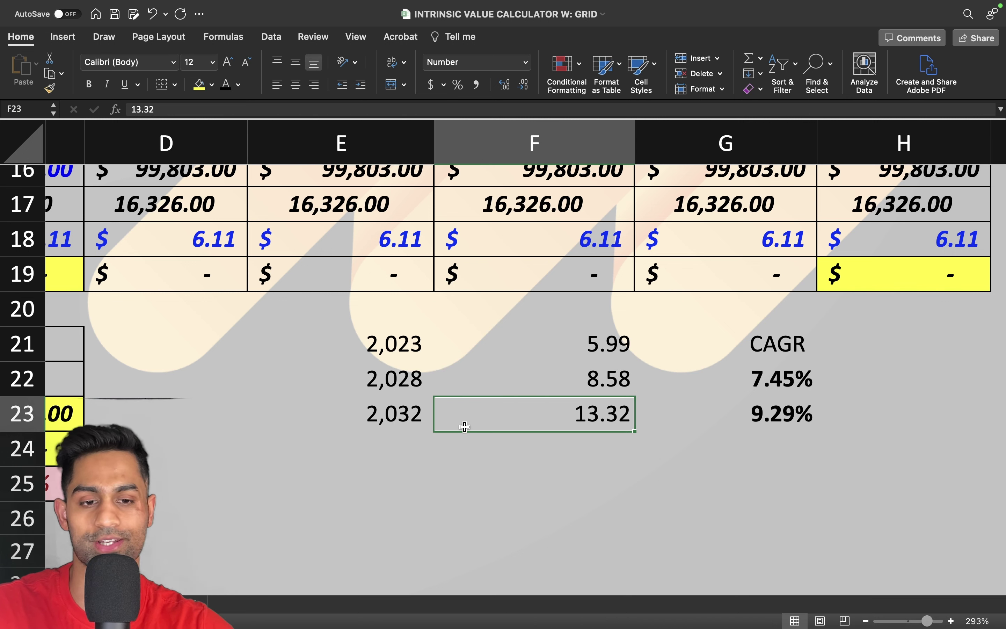
left_click_drag(387, 345, 582, 420)
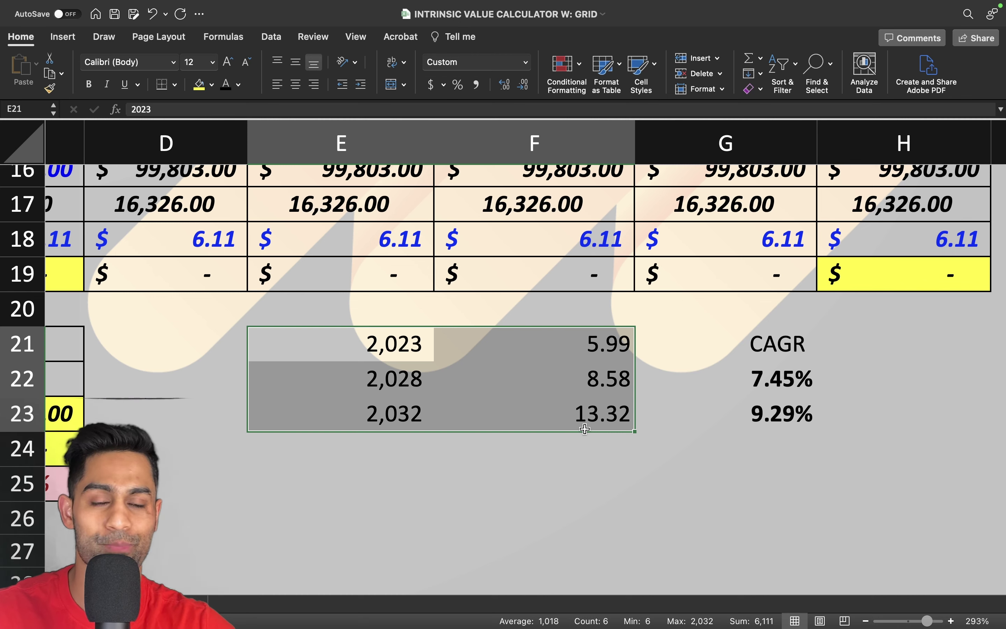
Set the AAPL growth rate input to 10% in the intrinsic value calculator
scroll(584, 430, "down", 5)
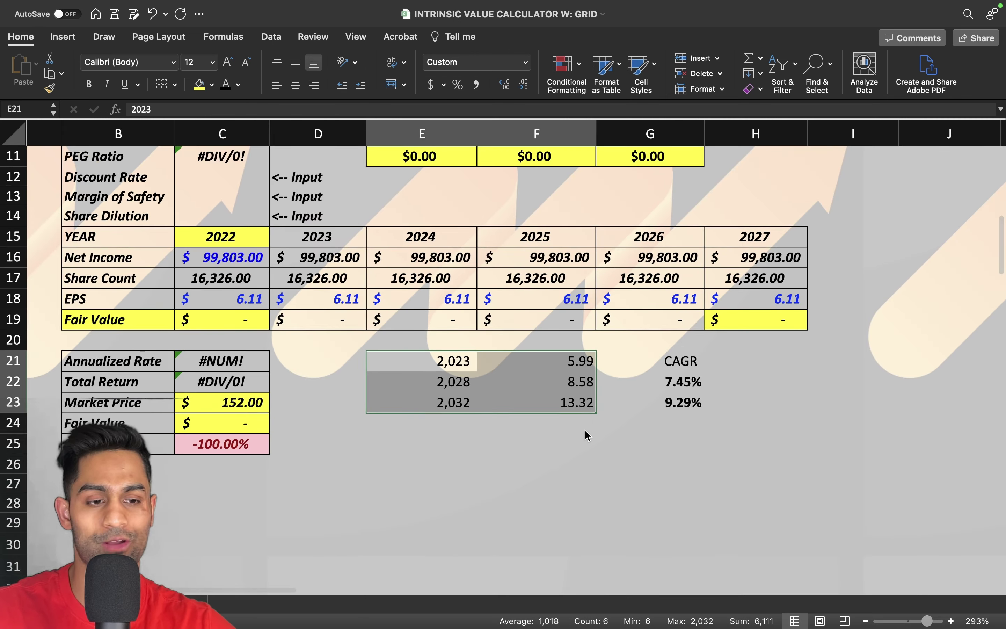
scroll(585, 432, "right", 6)
scroll(585, 433, "up", 2)
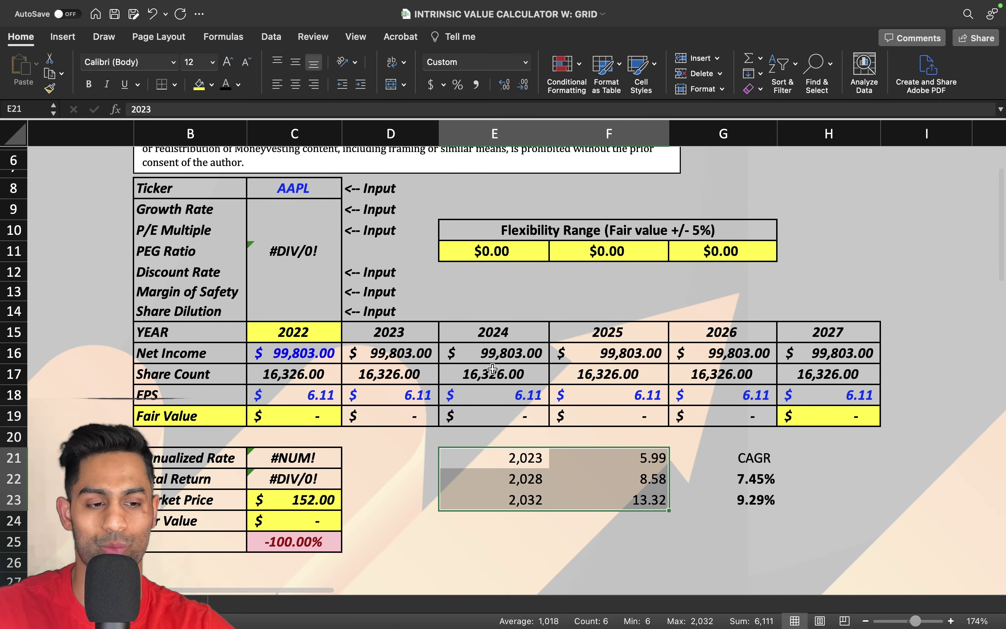
left_click(318, 212)
type("10")
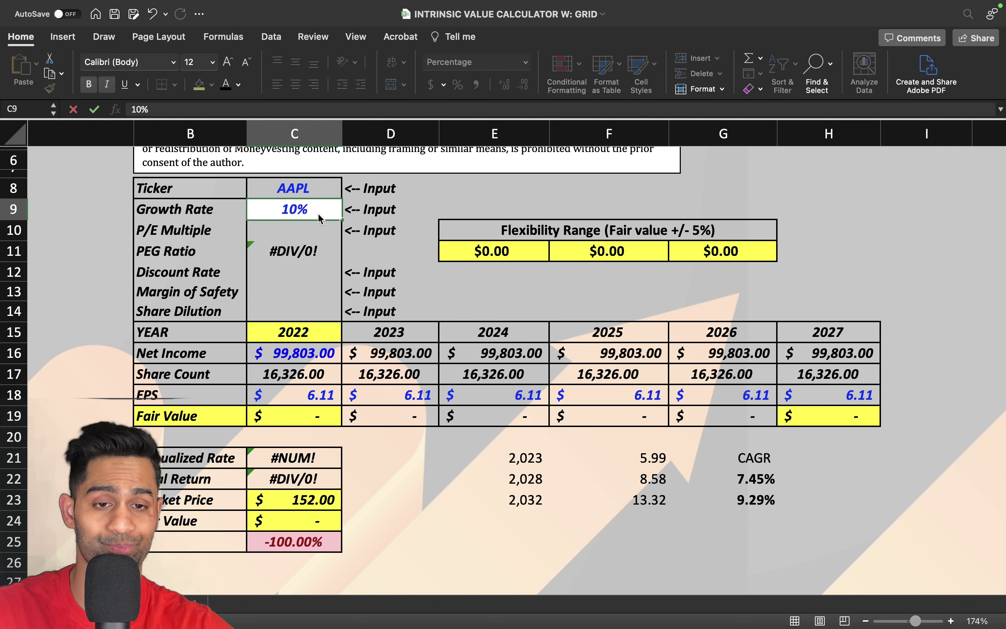
key("Return")
Set the discount rate to 12% and the margin of safety to 10% in the calculator's inputs
left_click(310, 271)
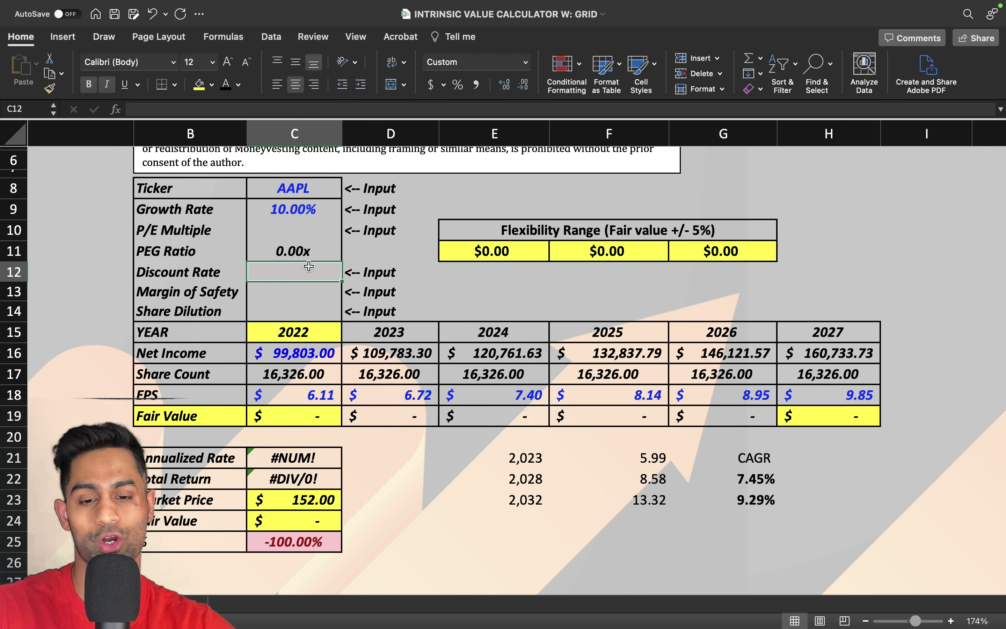
type("12")
key("Return")
type("10")
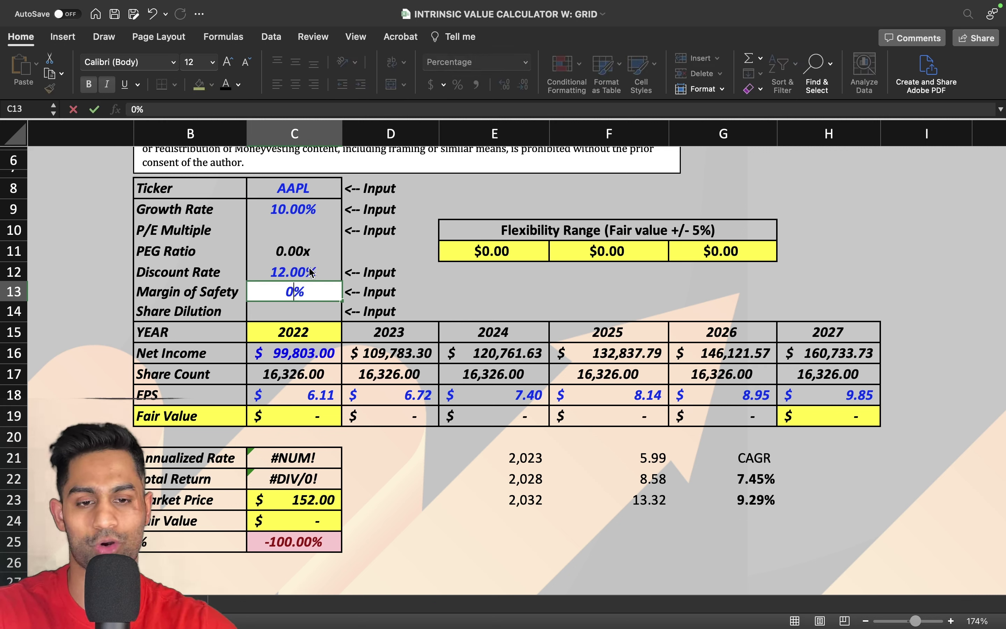
key("Return")
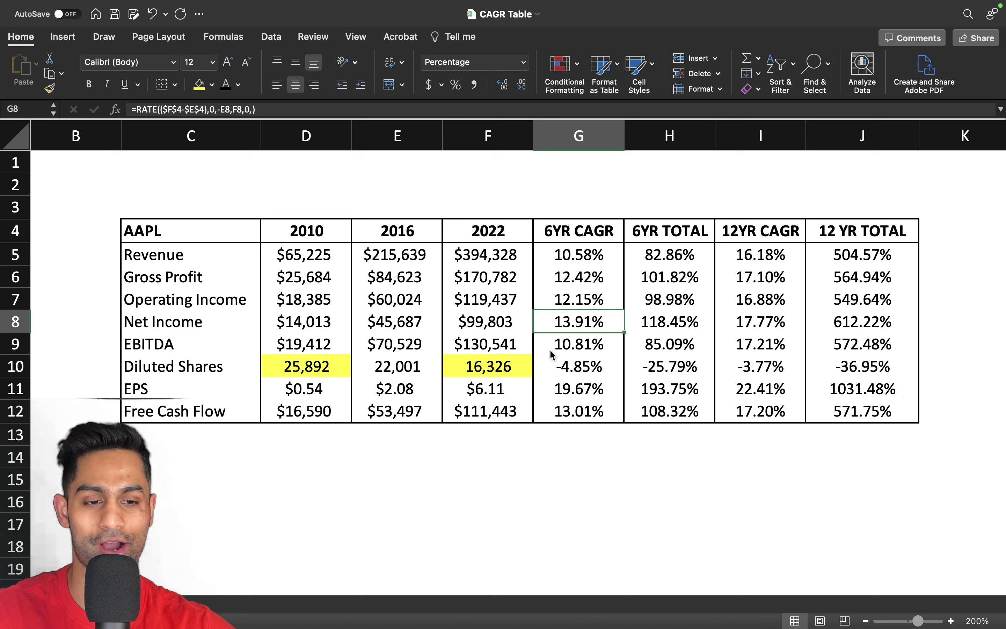
Return to the CAGR Table workbook and compare the 6-year and 12-year CAGR of diluted shares
left_click(566, 364)
left_click_drag(571, 231, 569, 367)
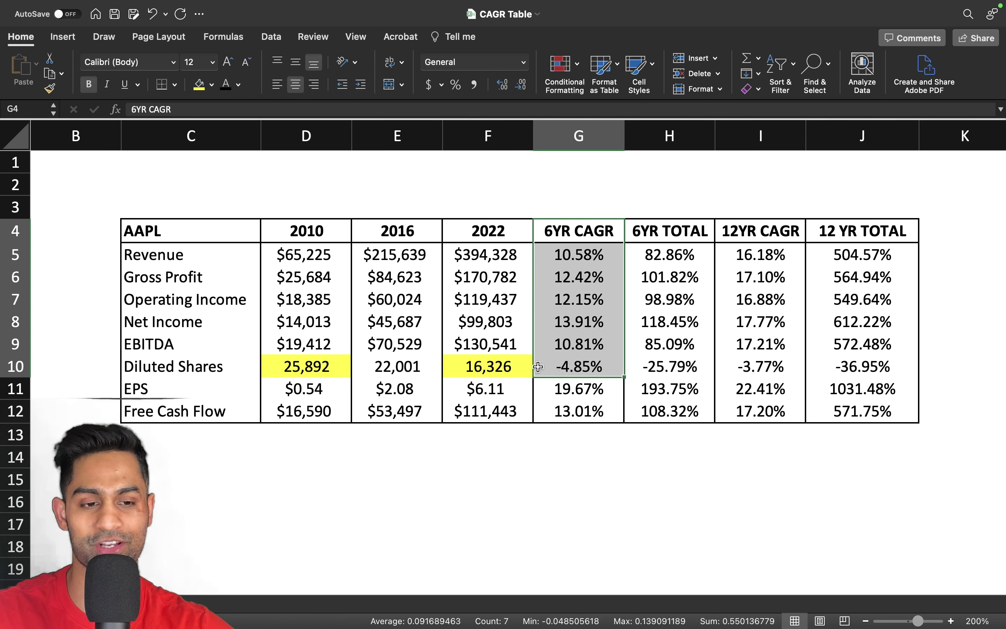
left_click(568, 367)
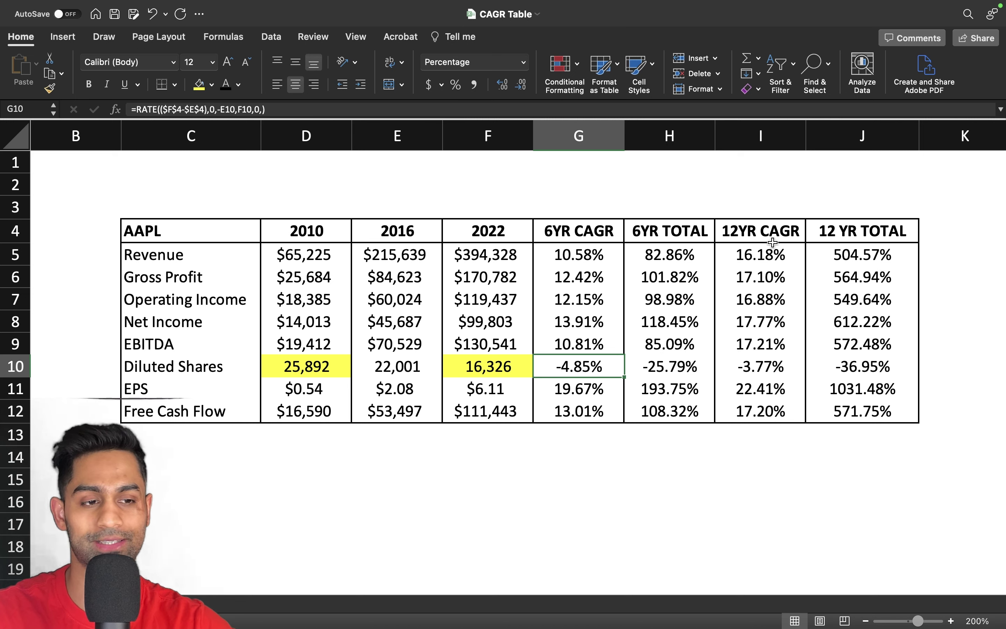
left_click_drag(773, 240, 770, 363)
left_click(744, 372)
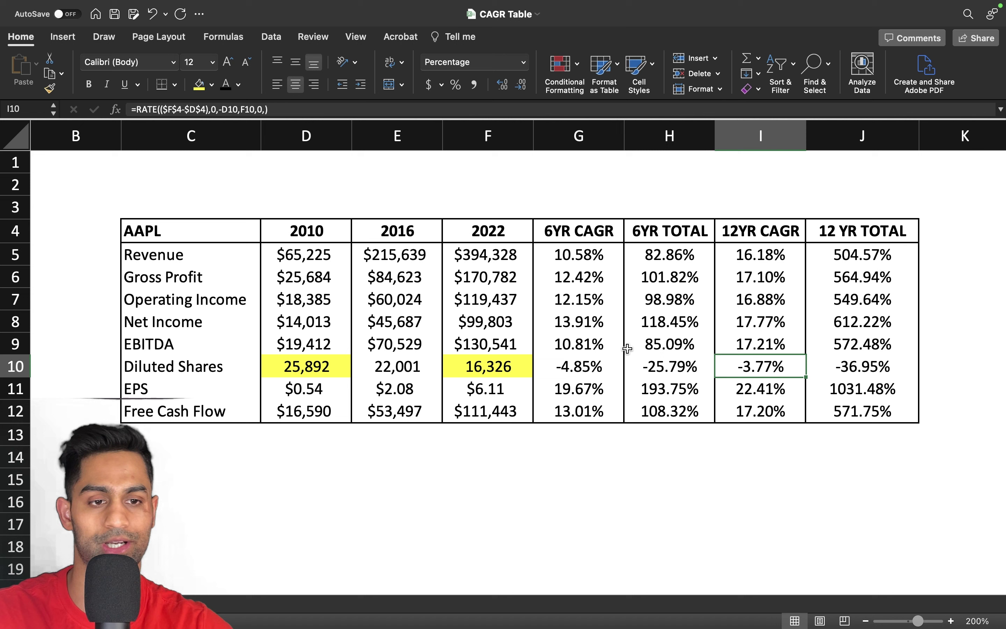
left_click_drag(566, 234, 741, 374)
left_click(584, 369)
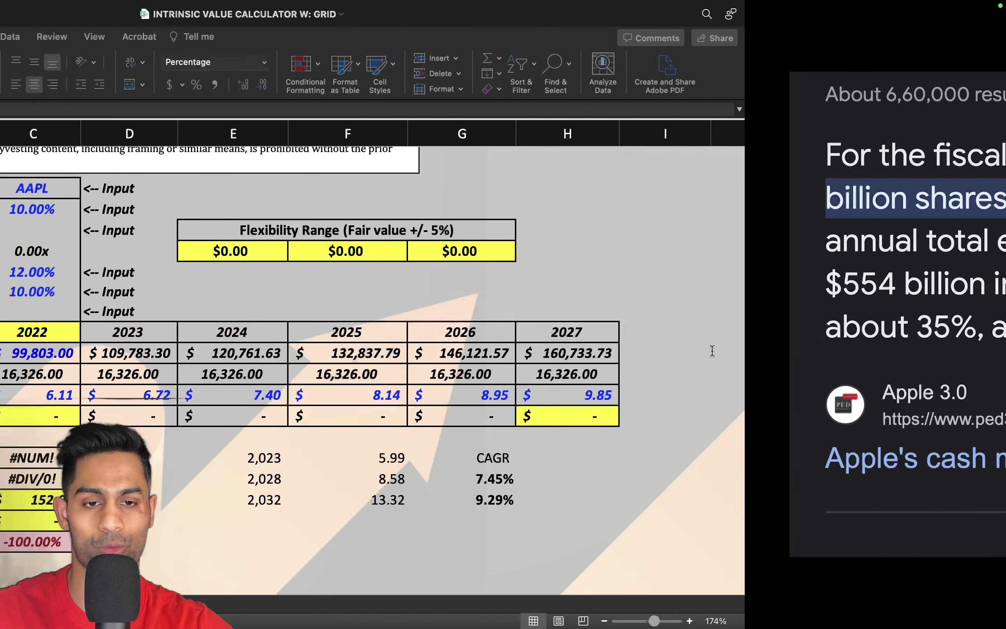
Set the share dilution input to -4% in the calculator and review the projected share counts from 2022 to 2027
type("-4")
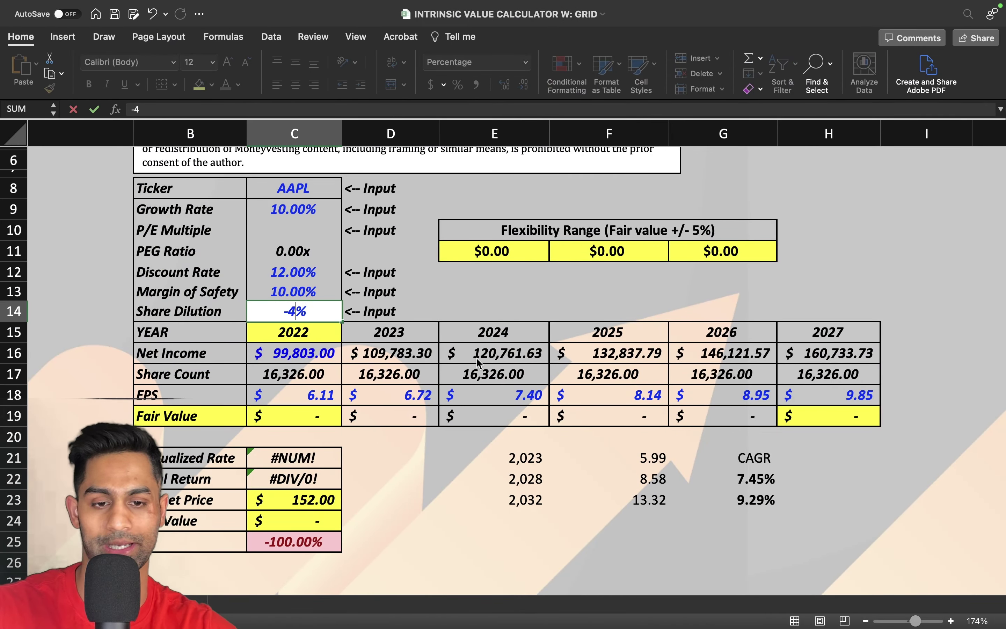
key("Return")
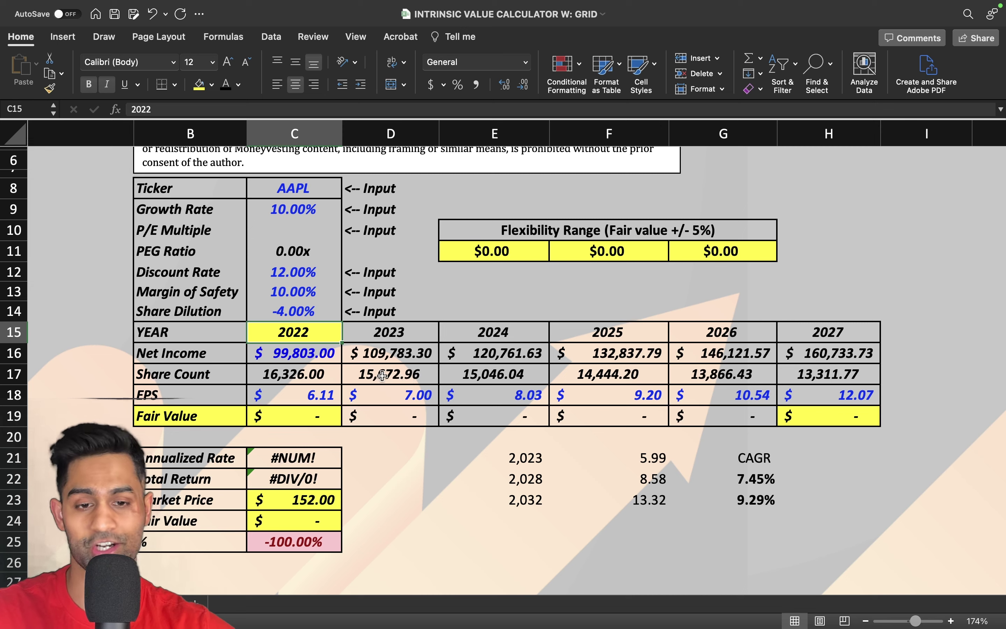
left_click_drag(236, 371, 822, 382)
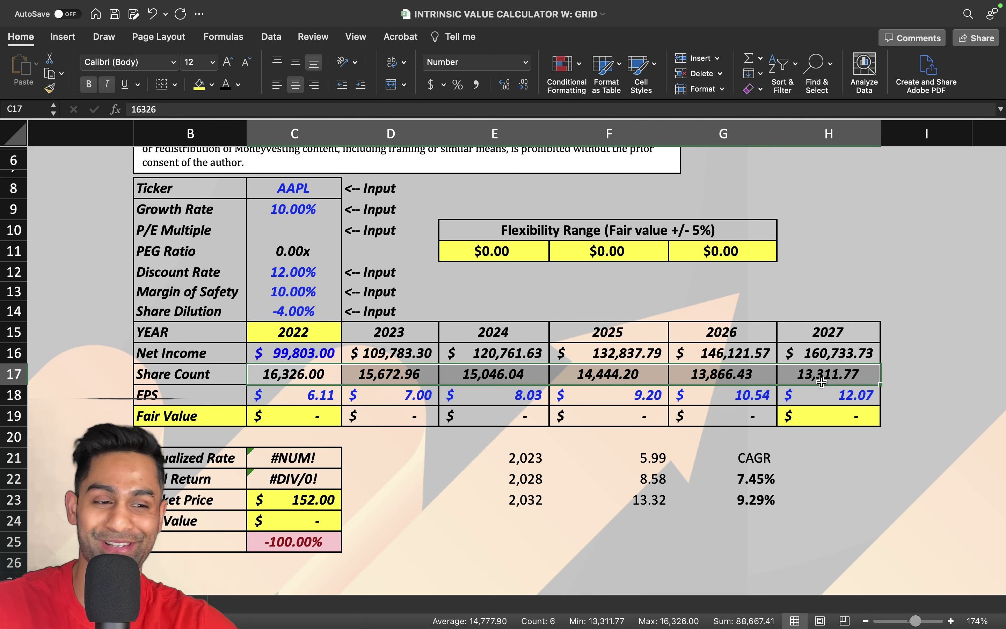
left_click(822, 383)
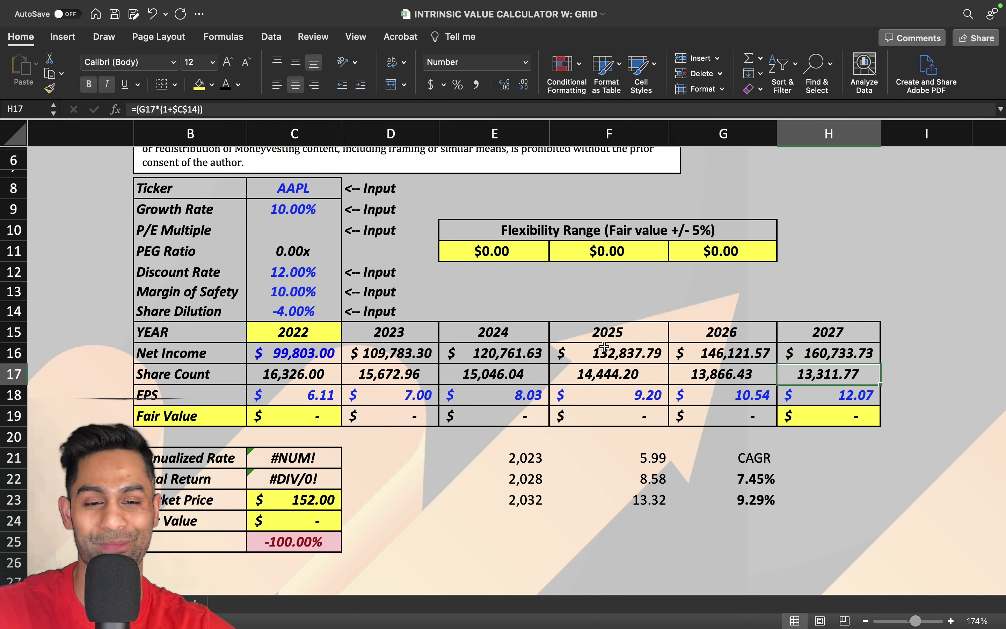
Review the 2022 net income and EPS, the growth rate and the empty P/E multiple input
left_click_drag(317, 334, 310, 354)
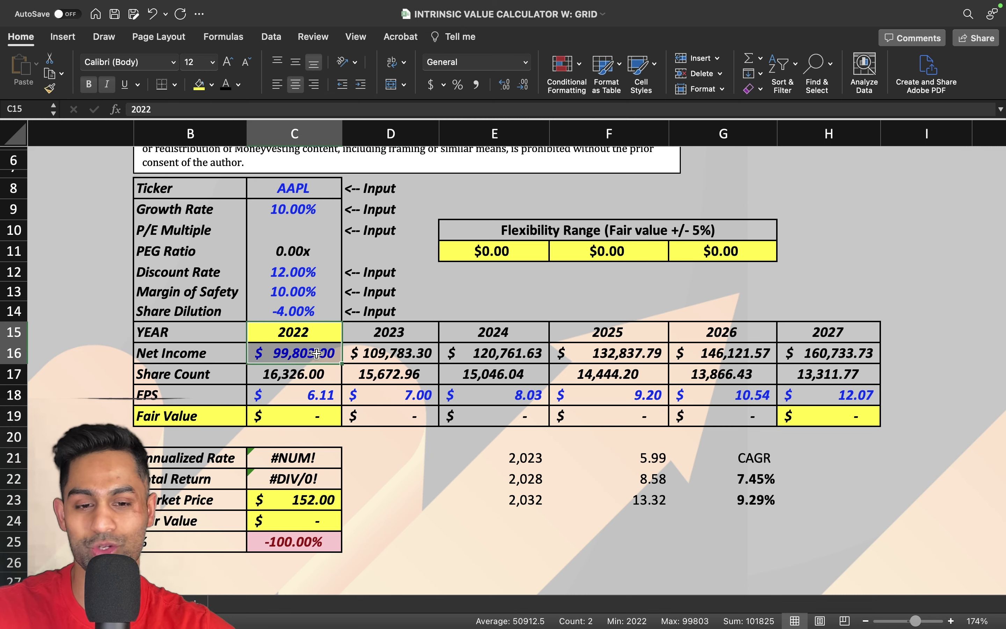
left_click(302, 395)
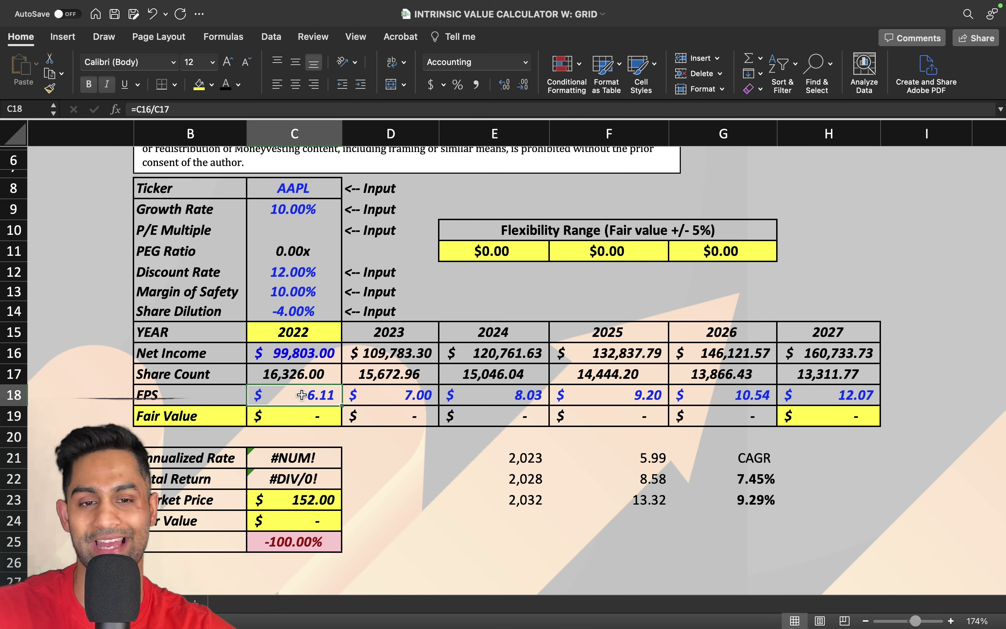
left_click(300, 208)
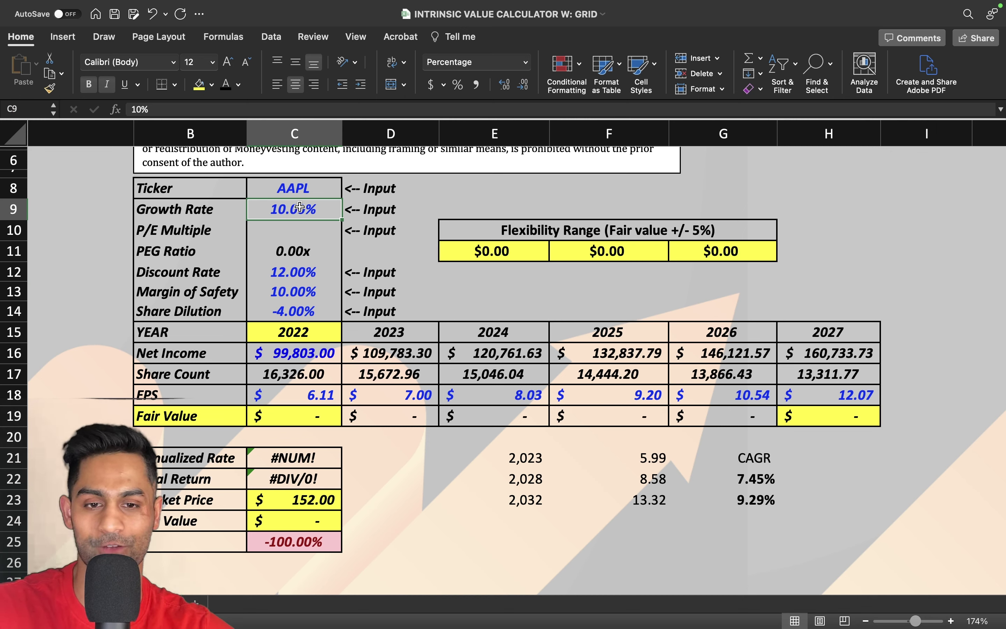
left_click(298, 229)
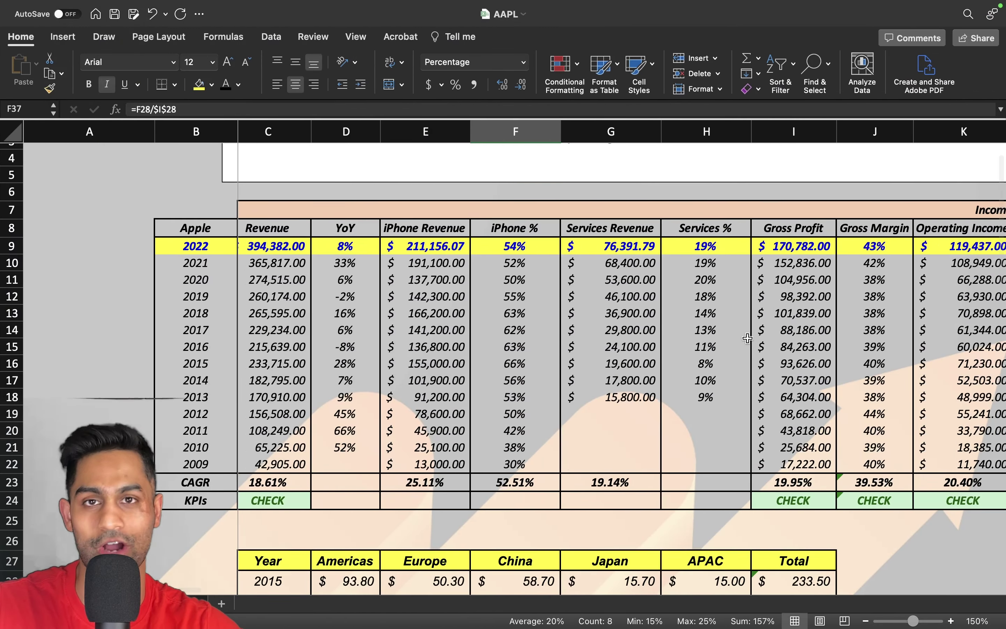
Switch to the AAPL workbook and review the 2009 to 2022 P/E multiples and their average in the Valuation section
scroll(747, 338, "right", 10)
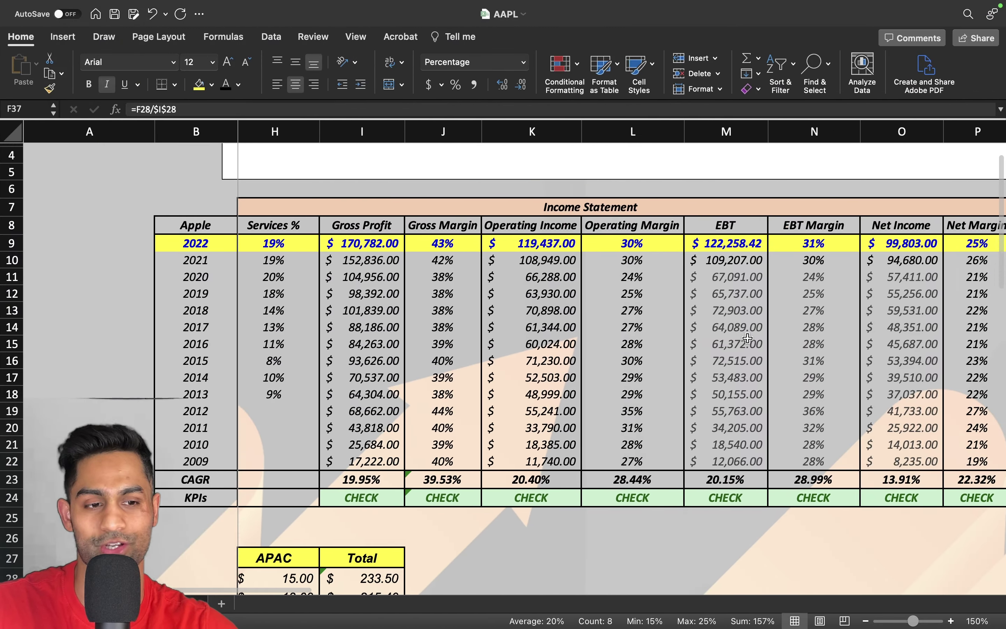
scroll(748, 338, "right", 15)
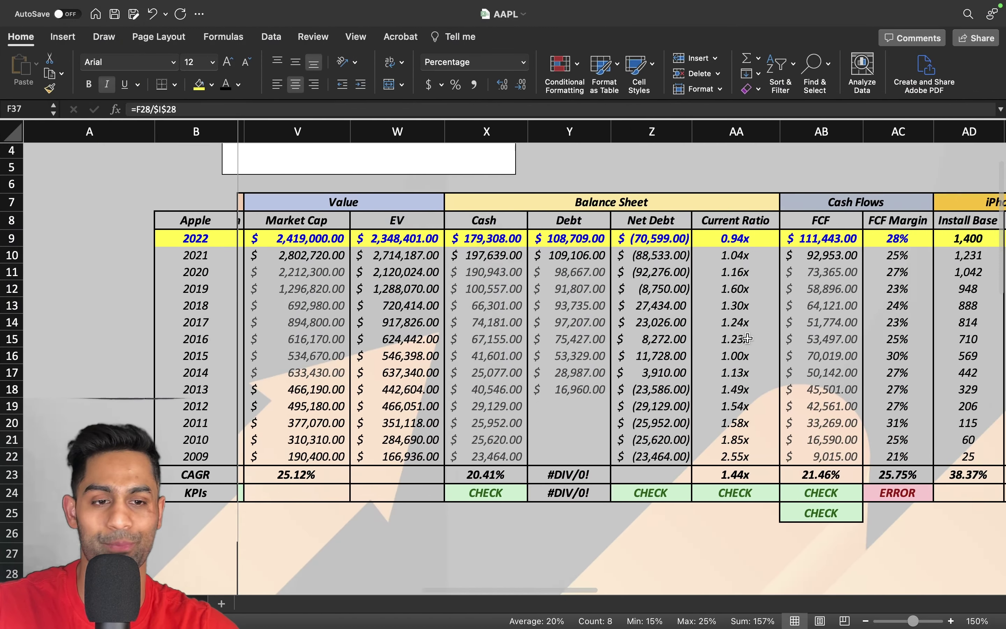
scroll(747, 338, "right", 1)
scroll(747, 338, "right", 3)
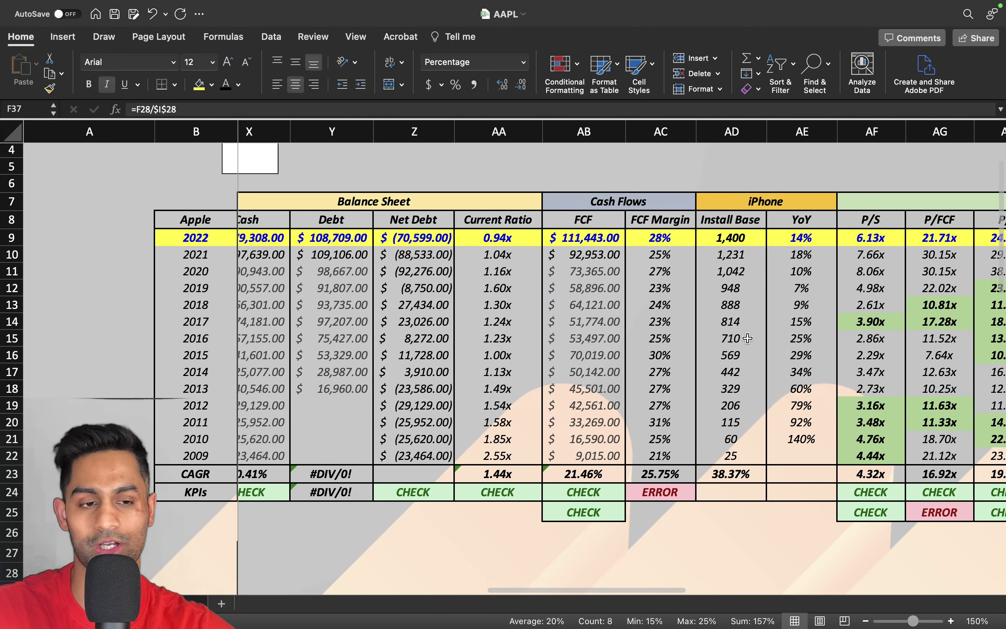
scroll(747, 338, "right", 8)
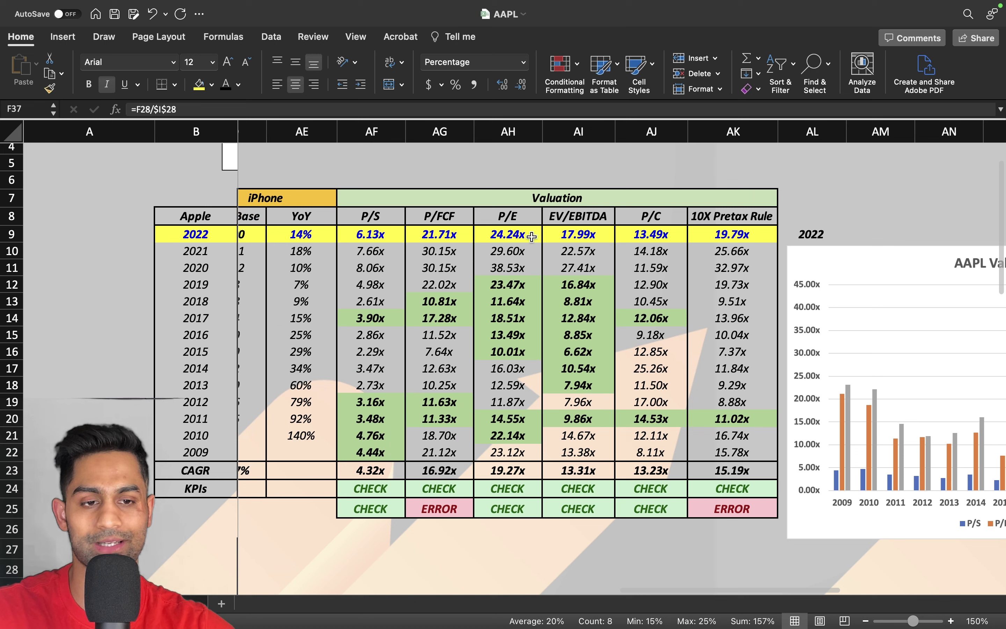
left_click_drag(529, 236, 528, 452)
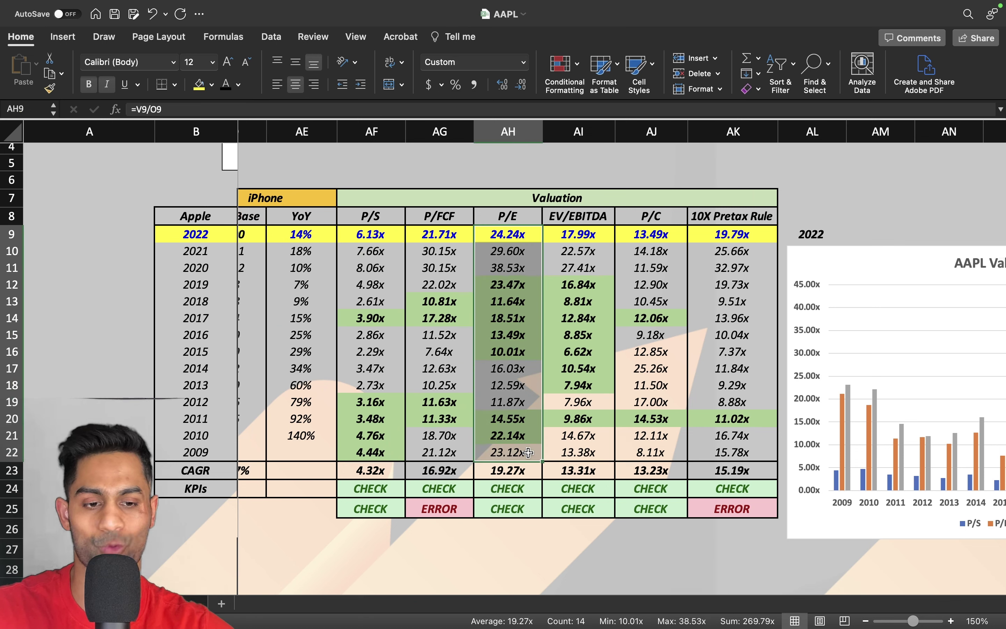
left_click(523, 469)
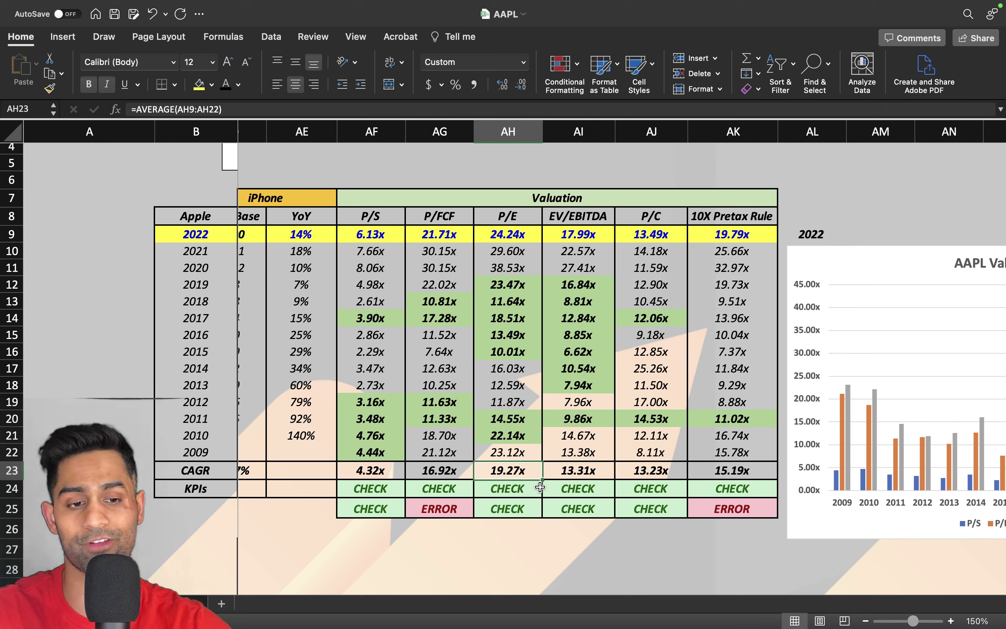
Calculate the median P/E in cell AH27 with =MEDIAN(AH9:AH22)
left_click(524, 542)
type("=media")
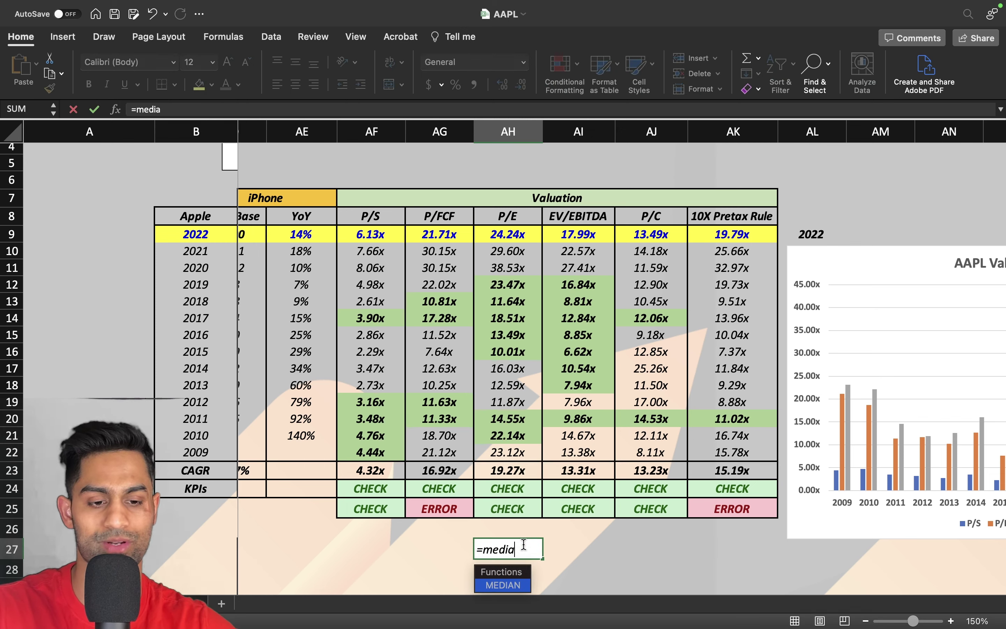
key("Tab")
type("AH9:AH22")
key("Return")
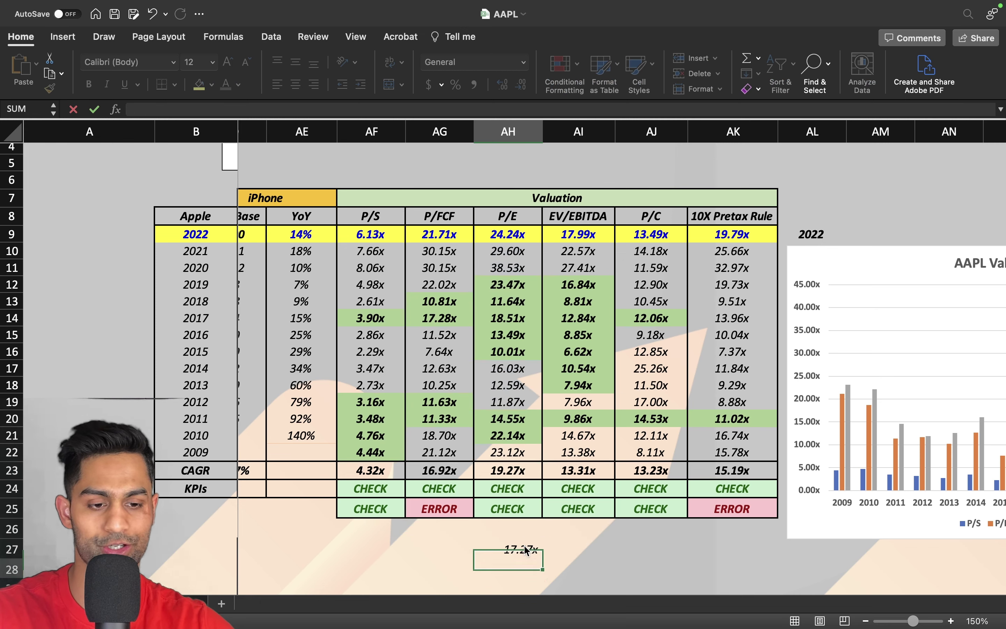
Compare the median P/E in AH27 with the average in AH23, and clear the median cell
left_click(523, 549)
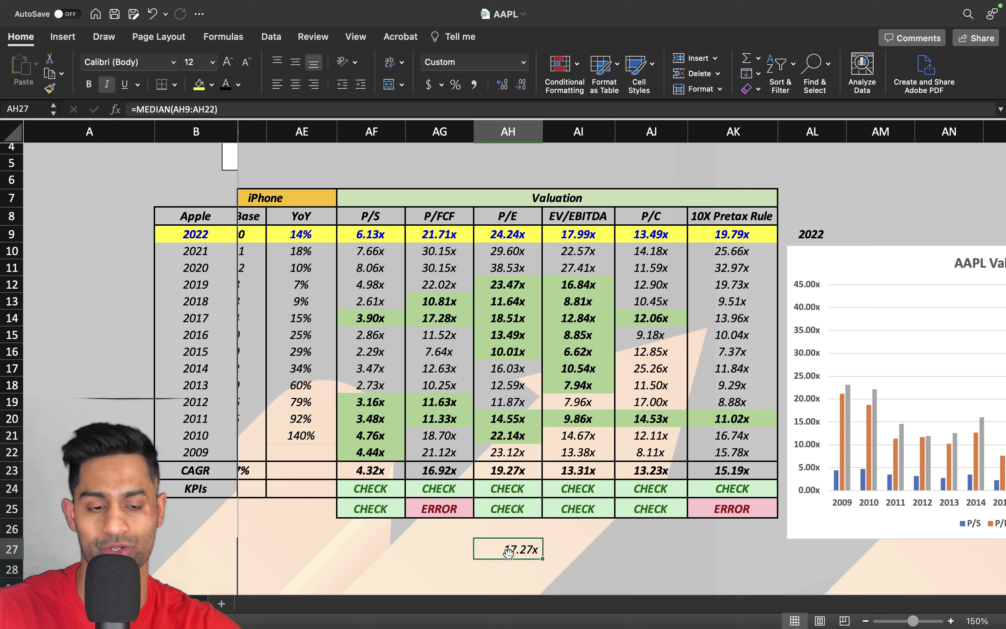
left_click(512, 470)
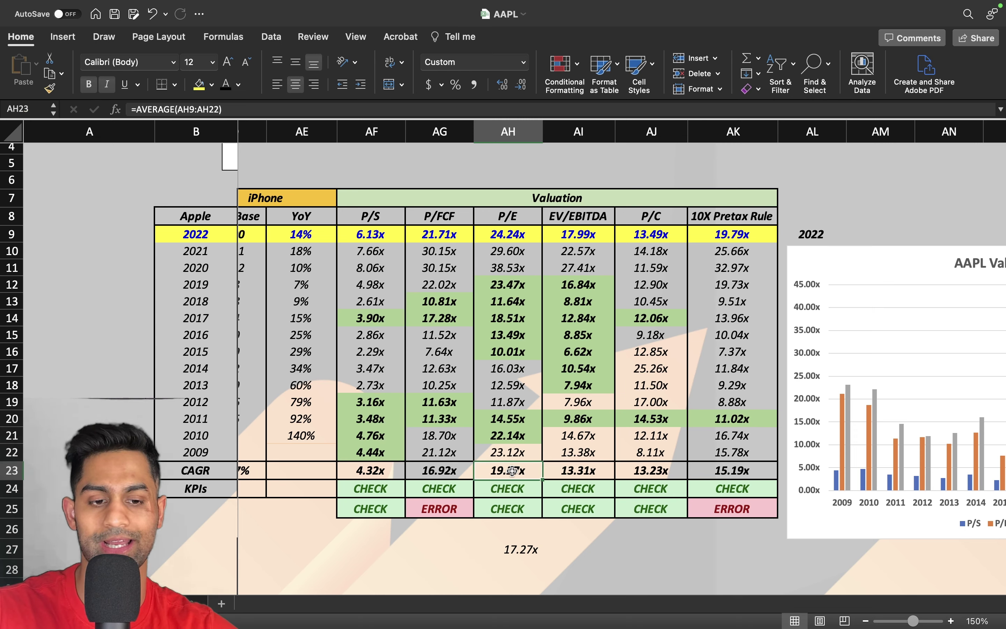
scroll(537, 504, "down", 2)
left_click(514, 515)
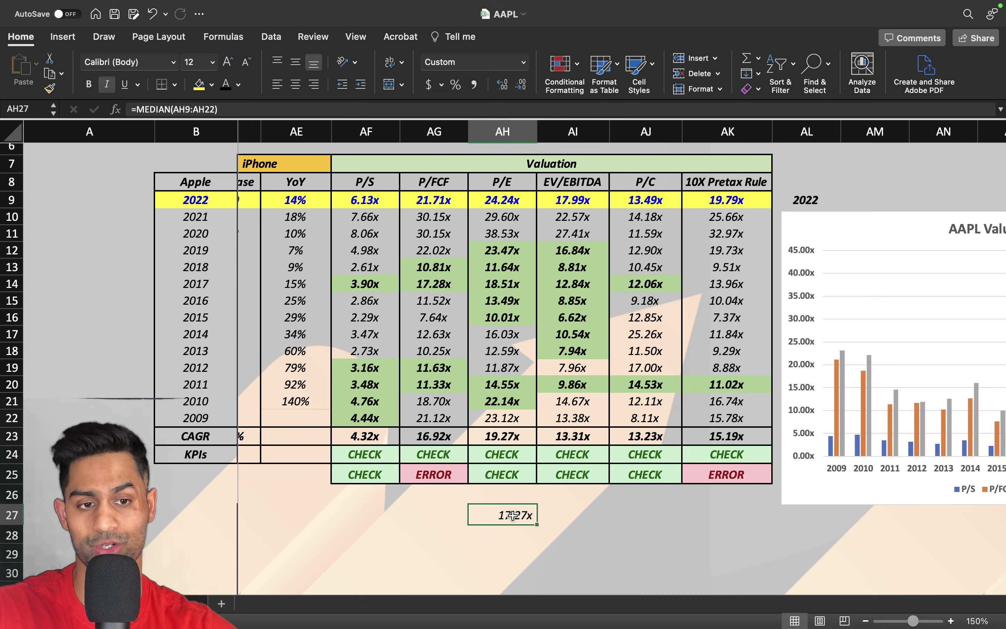
scroll(513, 514, "up", 1)
key("Delete")
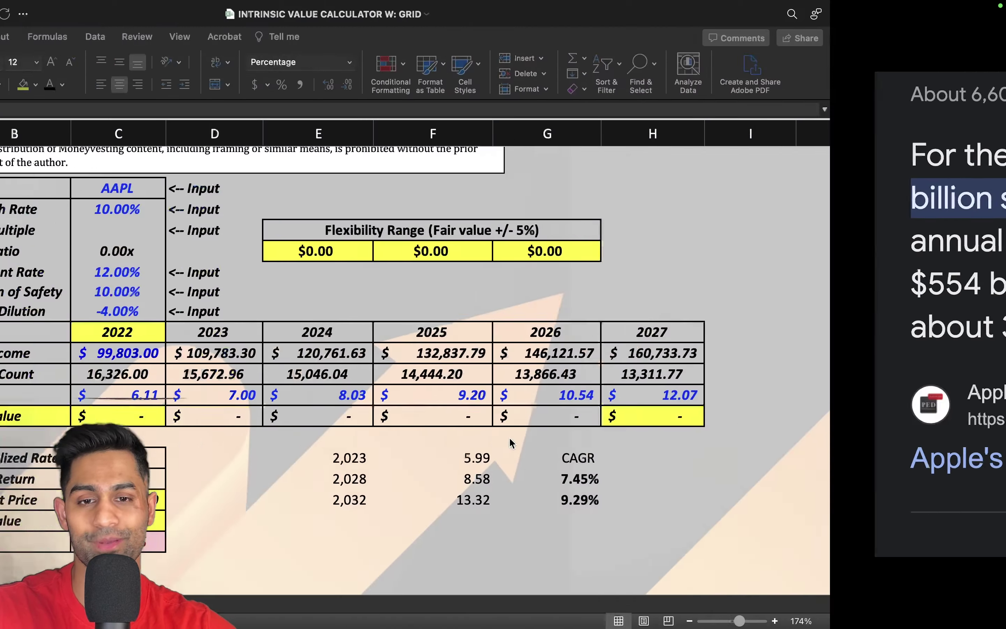
Return to the INTRINSIC VALUE CALCULATOR workbook, set the P/E multiple to 18 and check the 2022 fair value
type("18")
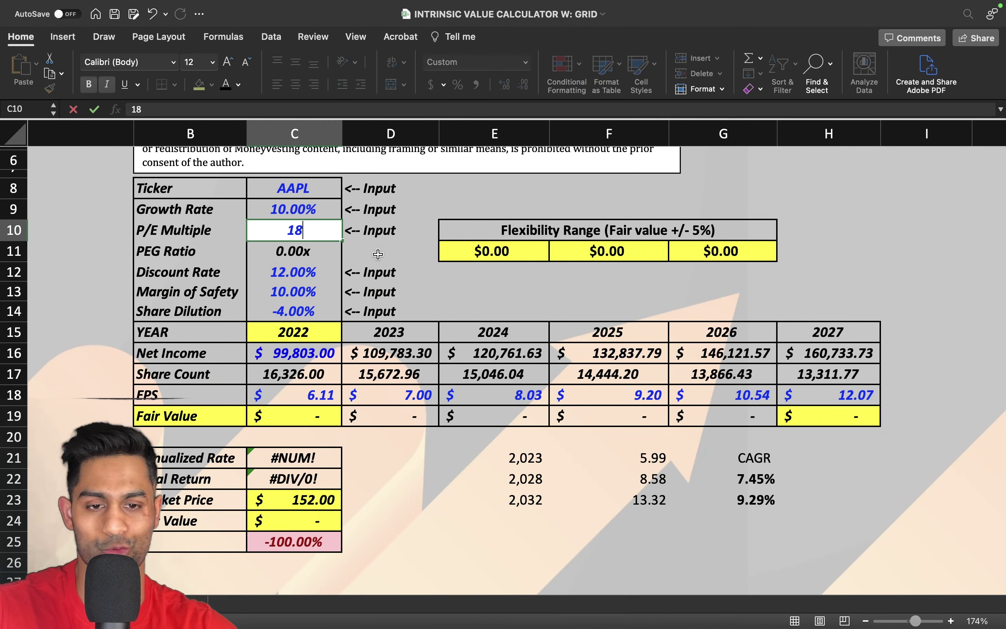
key("Return")
left_click_drag(202, 424, 296, 424)
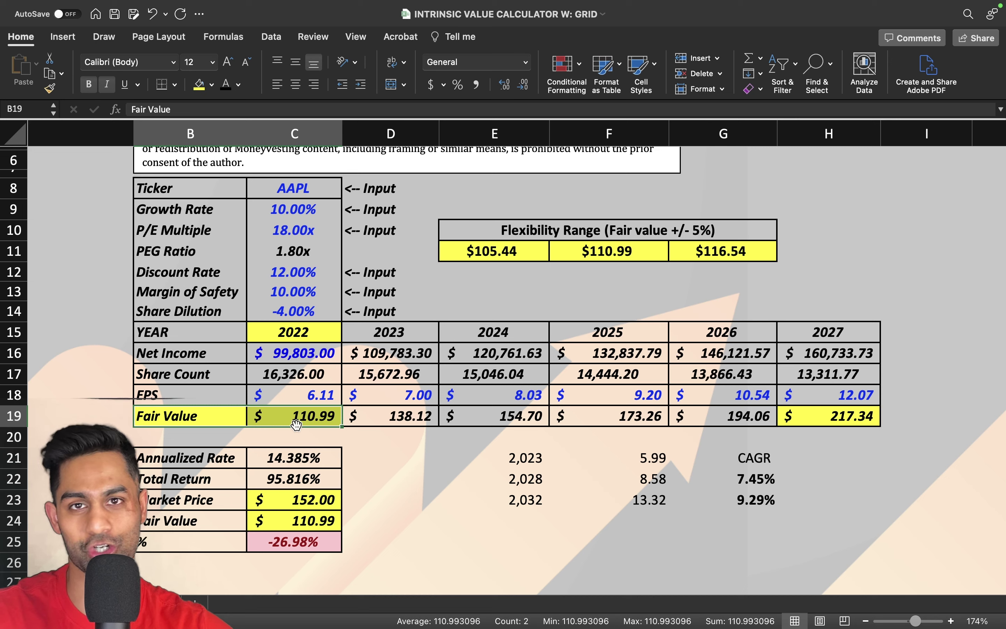
Try a share dilution of 0%, check its effect on the 2022 fair value, and undo the change
left_click(290, 311)
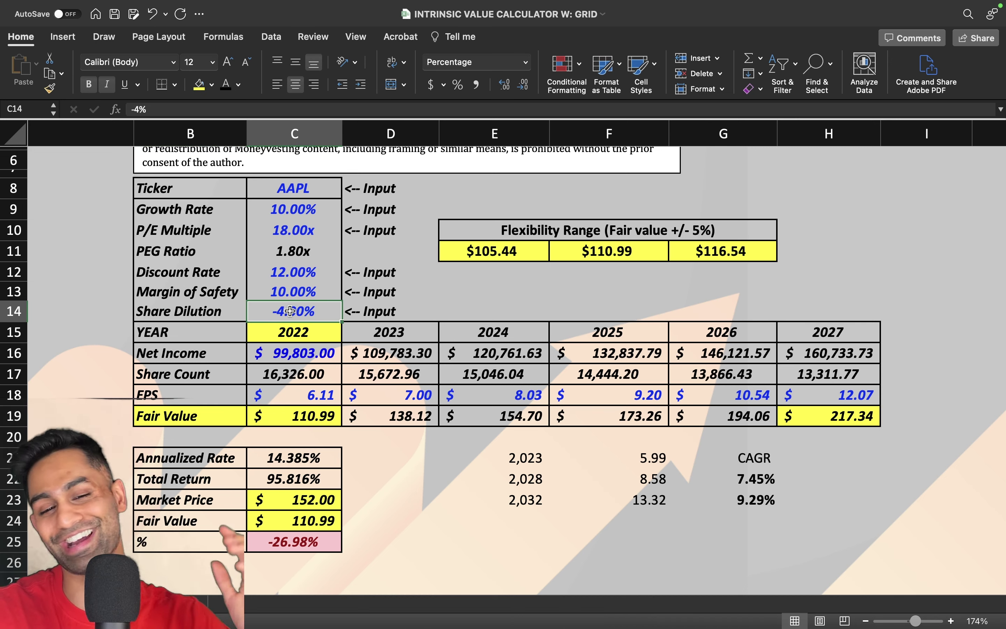
type("0")
key("Return")
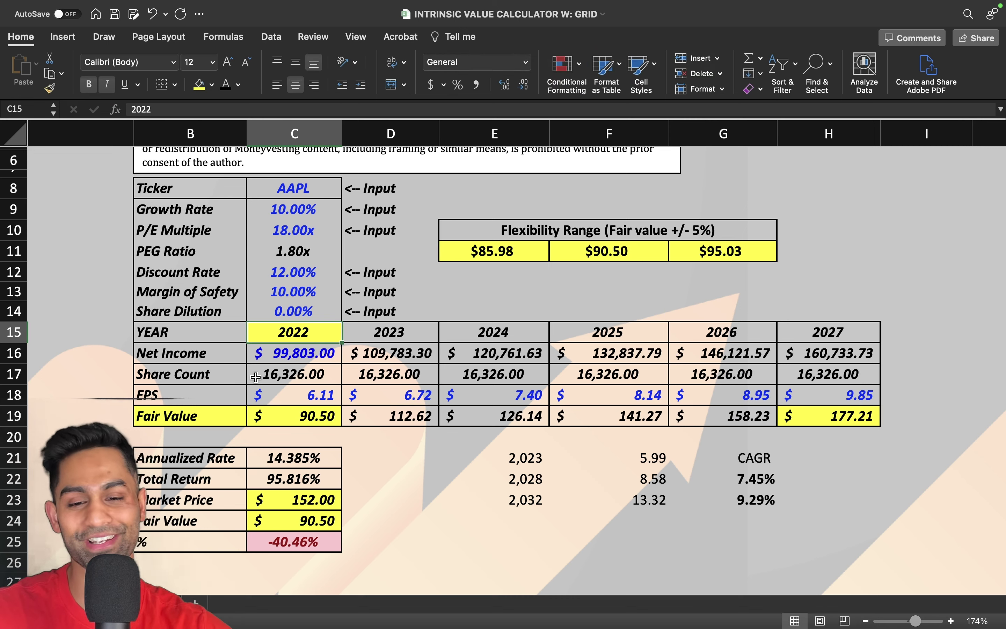
left_click_drag(225, 408, 325, 414)
left_click(315, 413)
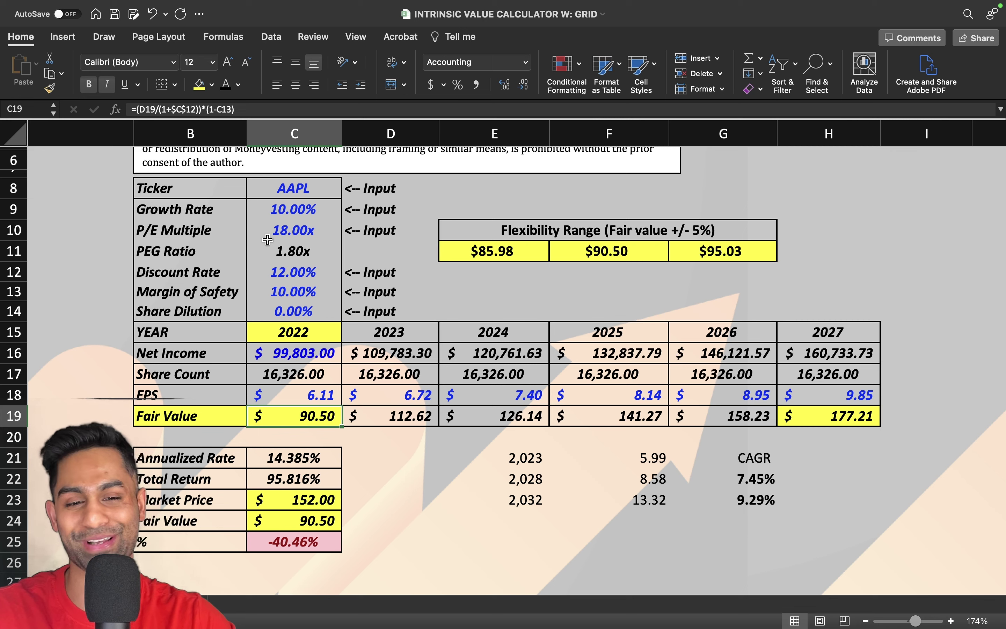
key("super+z")
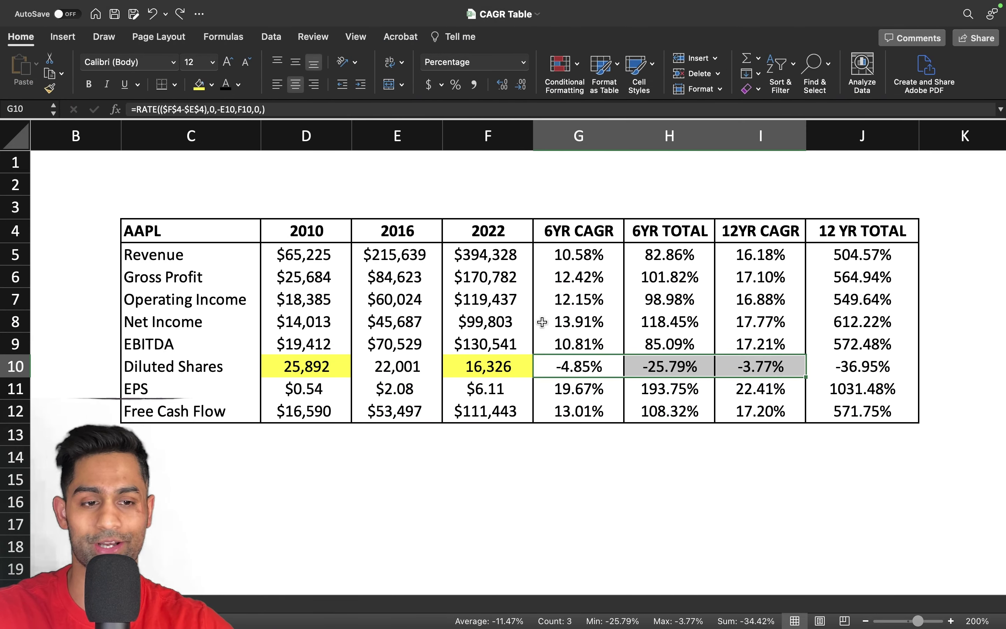
Switch to the CAGR Table workbook and compare net income and EPS growth over 6 and 12 years
left_click_drag(542, 322, 224, 321)
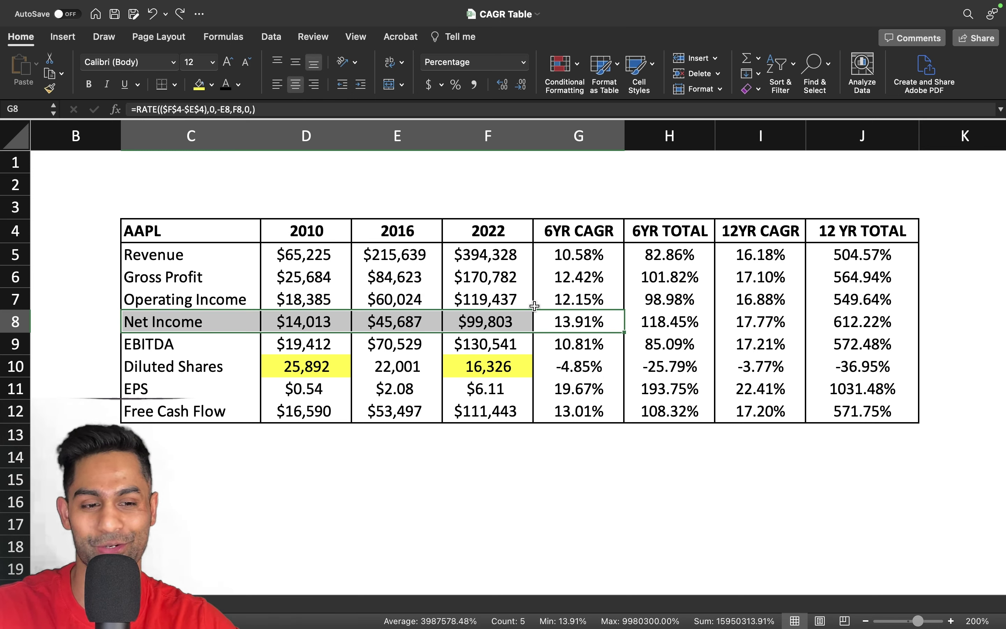
left_click_drag(206, 391, 582, 389)
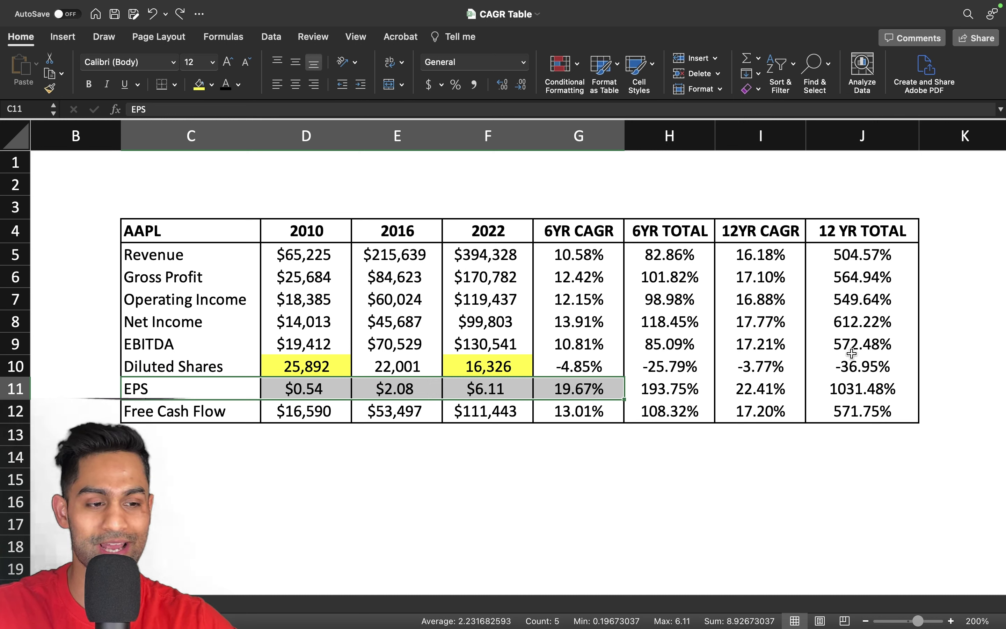
left_click(849, 331)
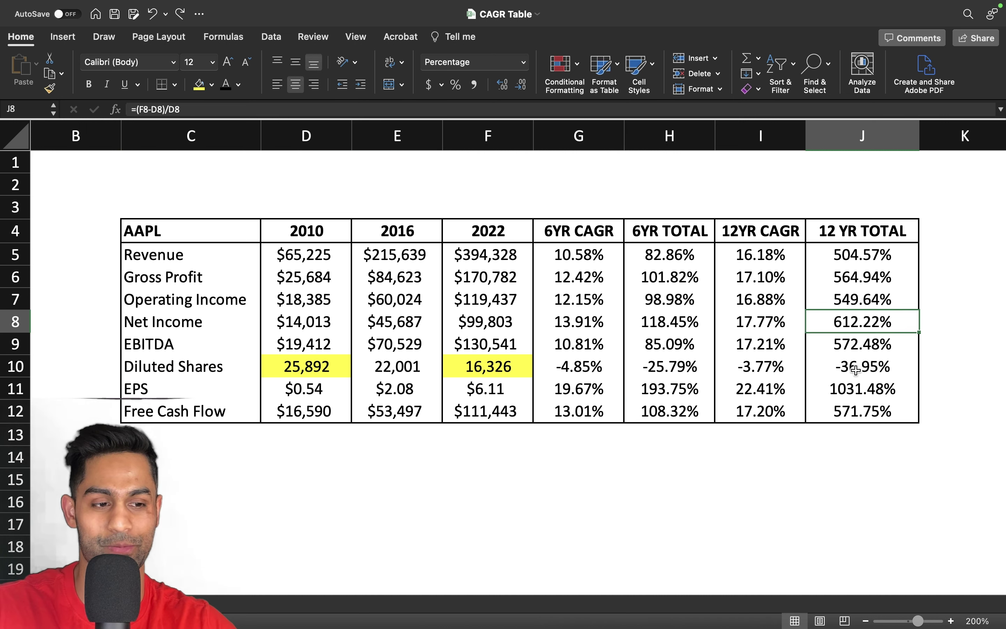
left_click(860, 389)
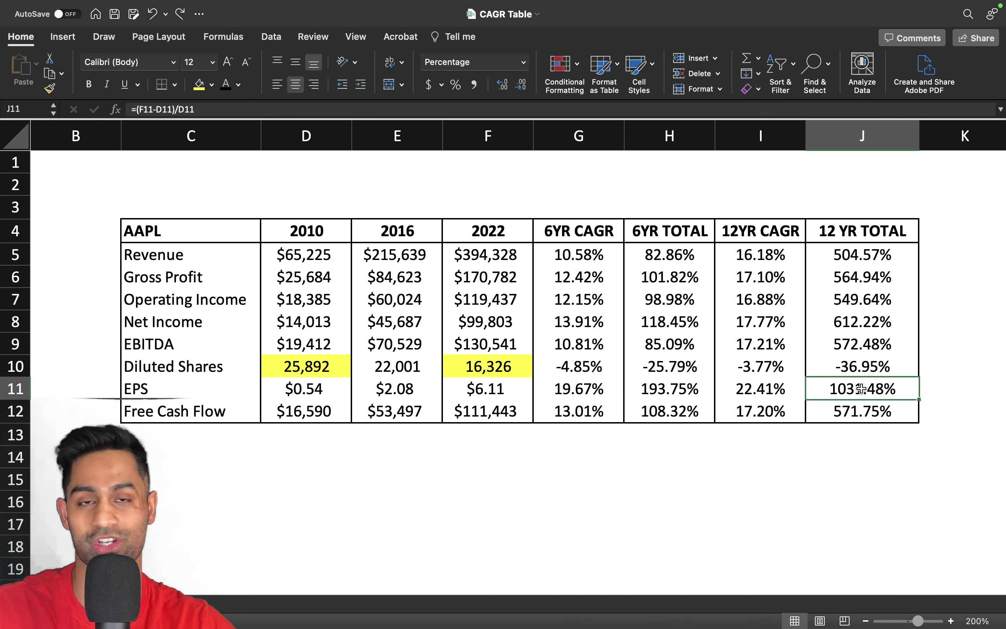
left_click(750, 441)
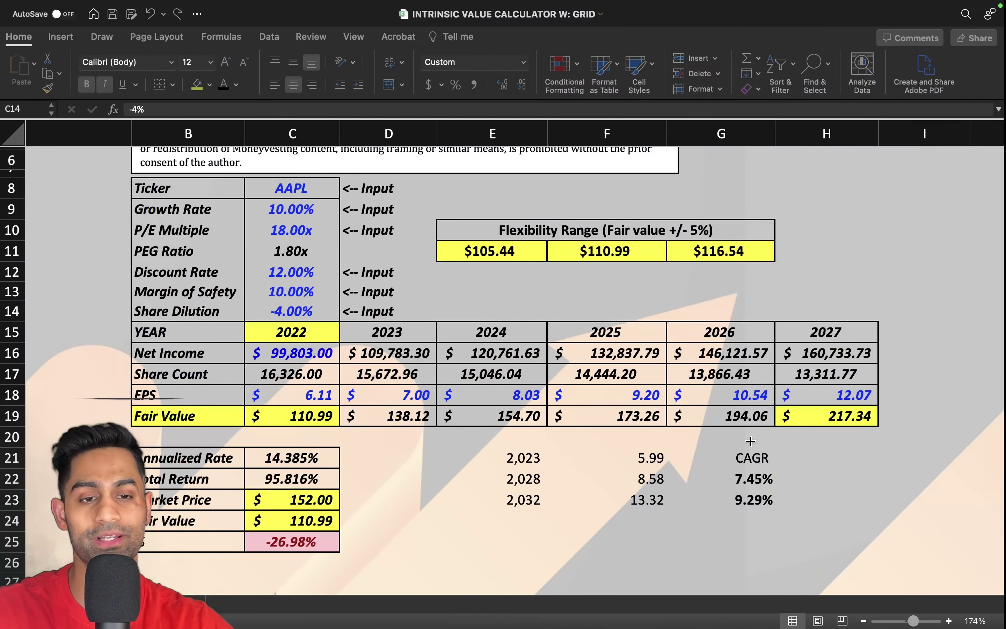
scroll(553, 388, "up", 1)
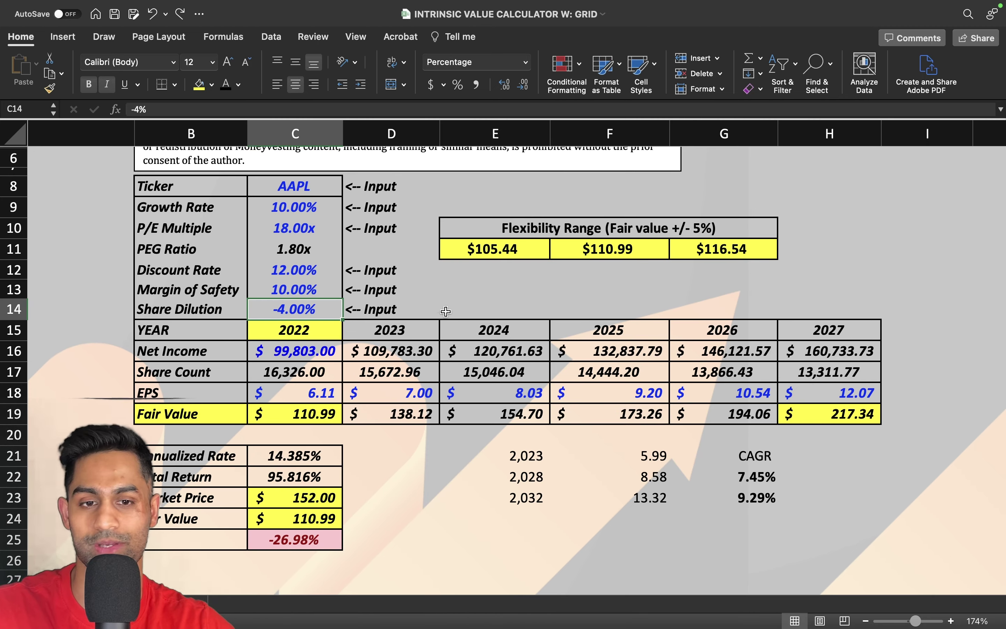
left_click(324, 214)
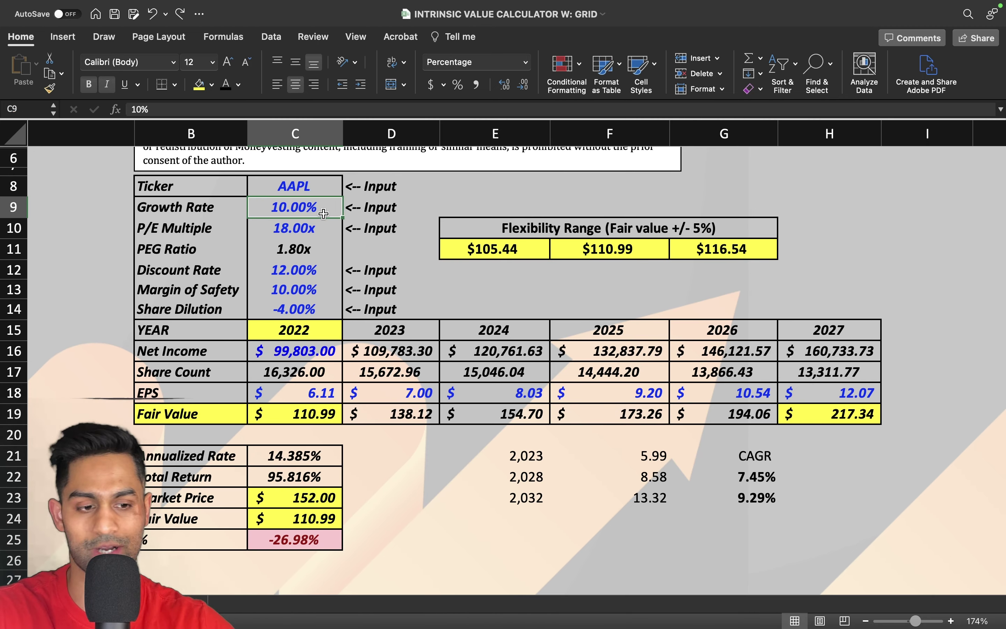
type("12")
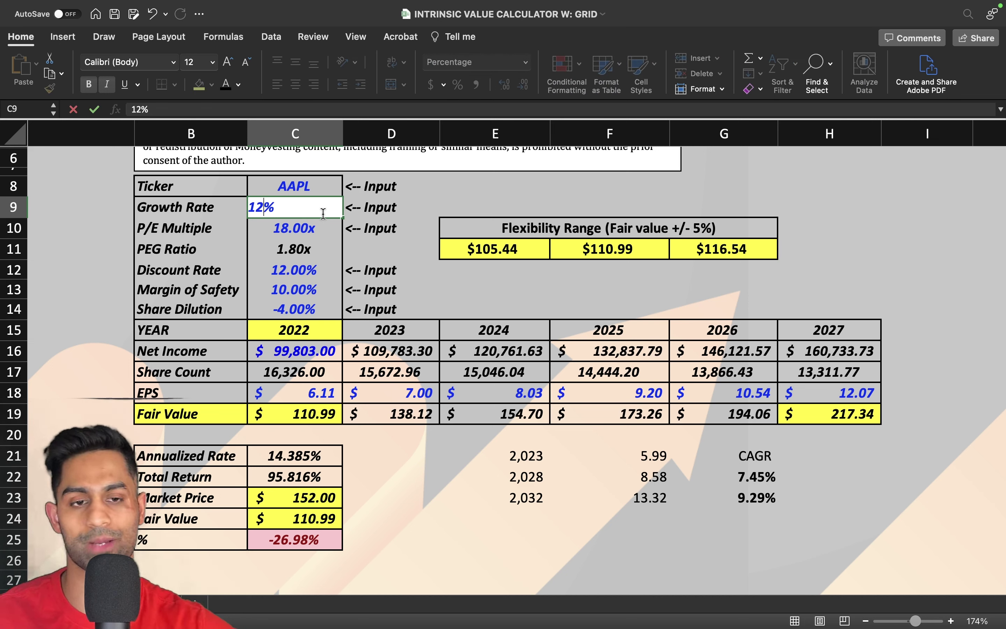
key("BackSpace")
key("BackSpace")
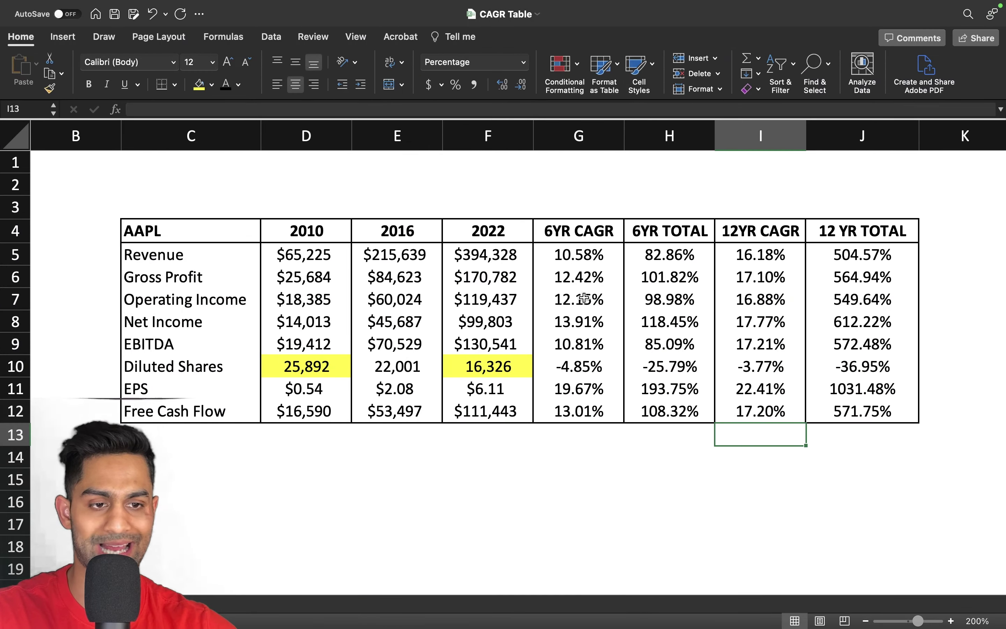
Switch to the CAGR Table workbook and check the 6-year CAGR figures, especially the net income row
left_click(576, 236)
left_click_drag(577, 254, 578, 321)
left_click(191, 322)
left_click_drag(191, 322, 578, 321)
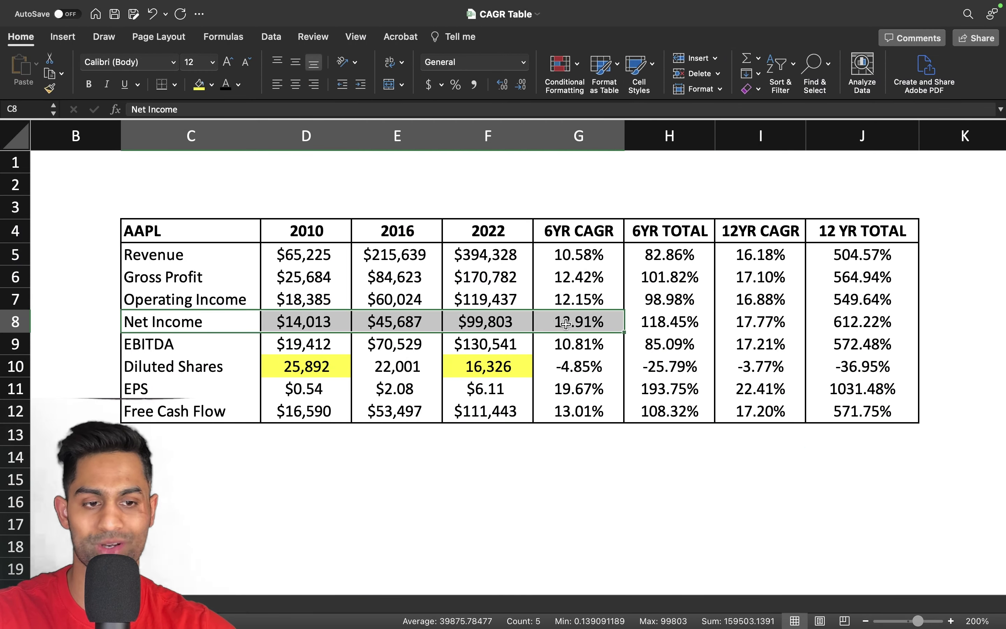
left_click(566, 323)
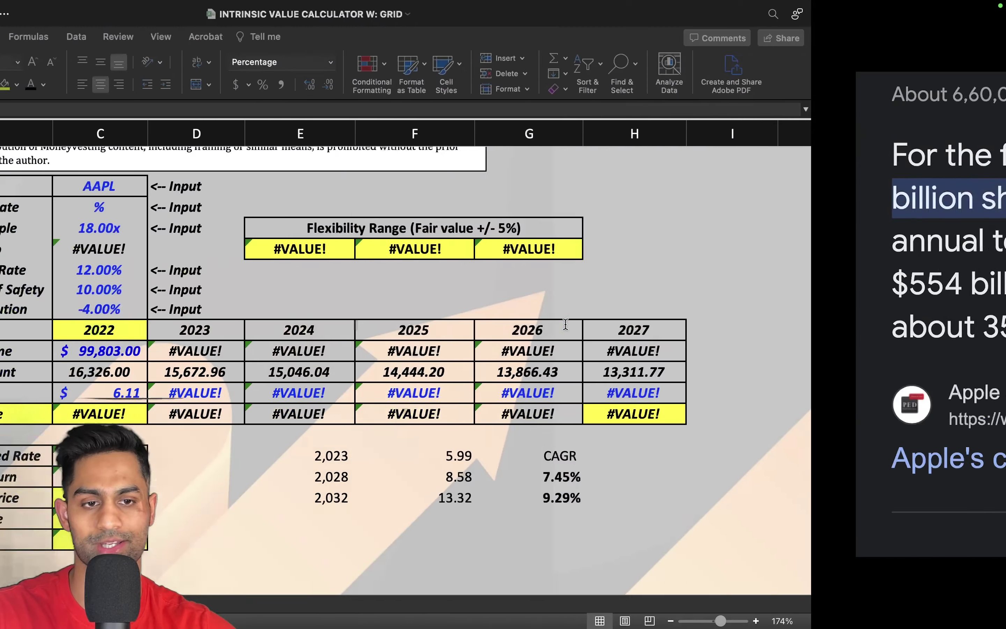
Return to the INTRINSIC VALUE CALCULATOR workbook, set the growth rate to 14% and check the 2022 fair value
key("Up")
type("14")
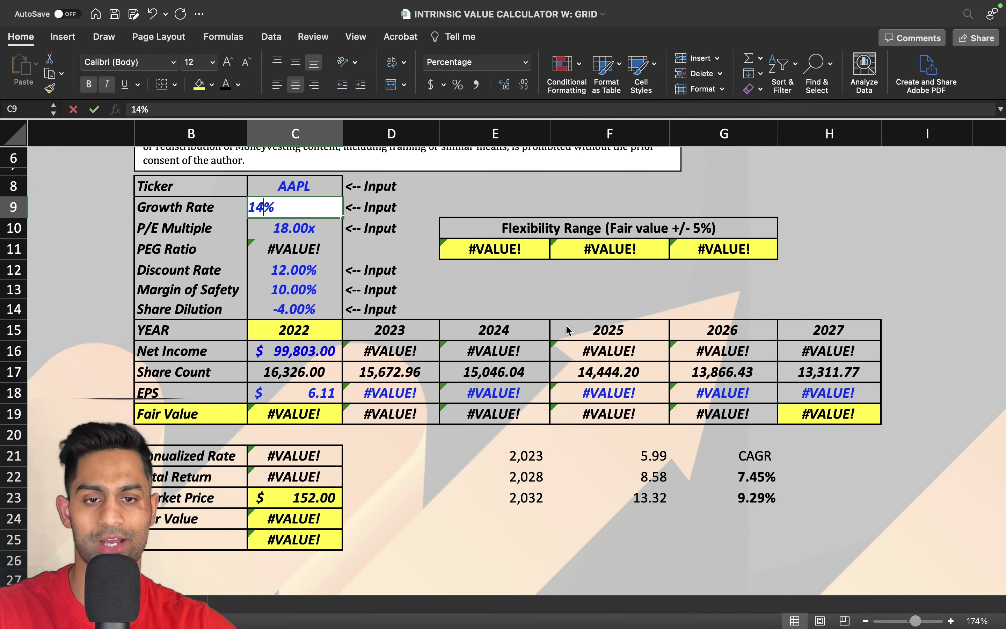
key("Return")
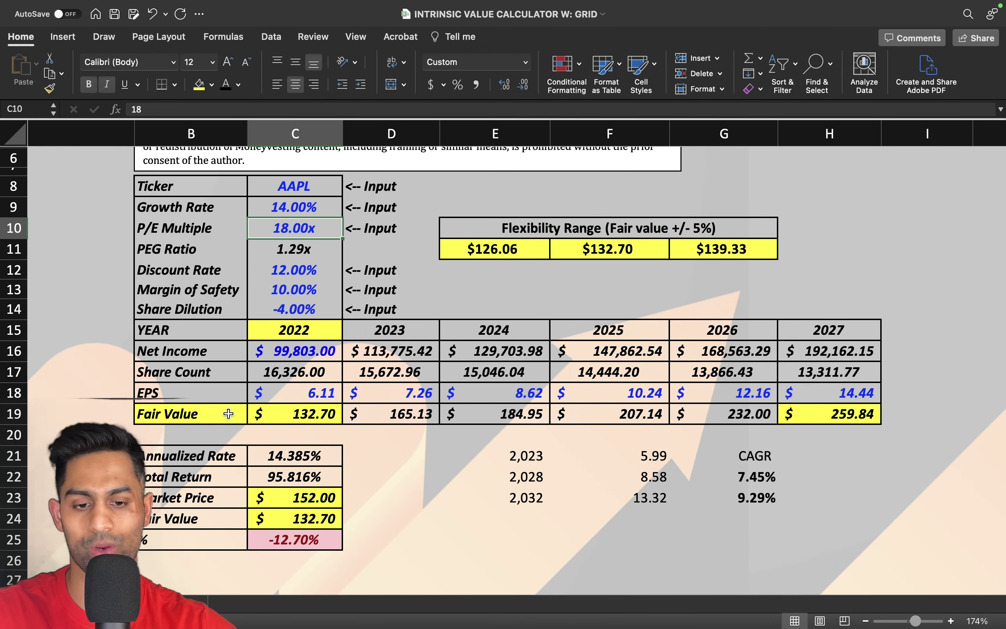
left_click(214, 413)
left_click_drag(213, 412, 320, 412)
left_click(319, 411)
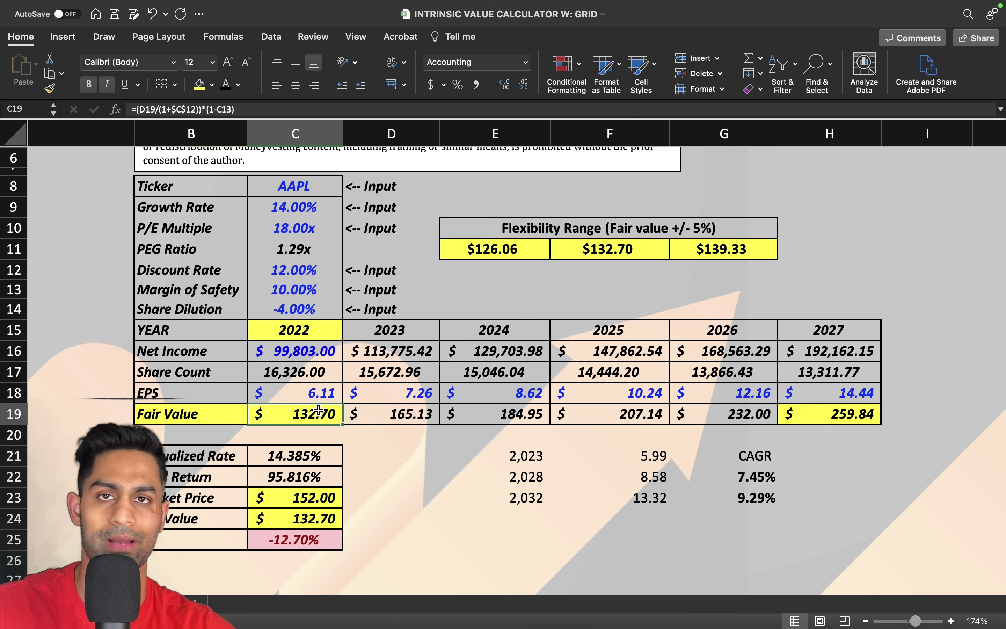
Compare the market price with the fair value in the summary table, and review the growth rate and P/E multiple assumptions
scroll(319, 411, "down", 3)
left_click_drag(248, 434, 300, 434)
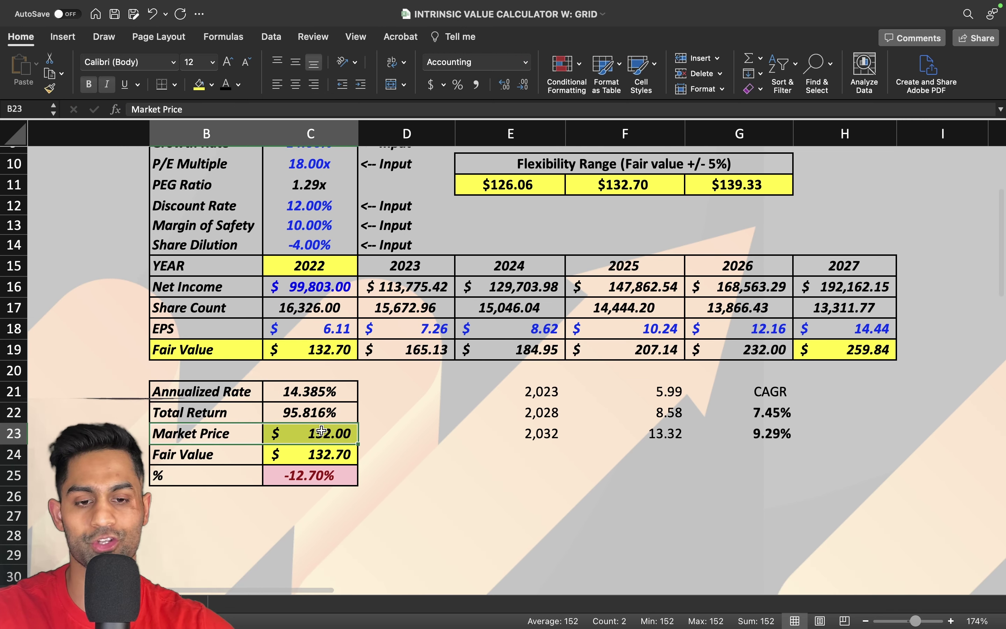
left_click(233, 449)
scroll(237, 416, "up", 4)
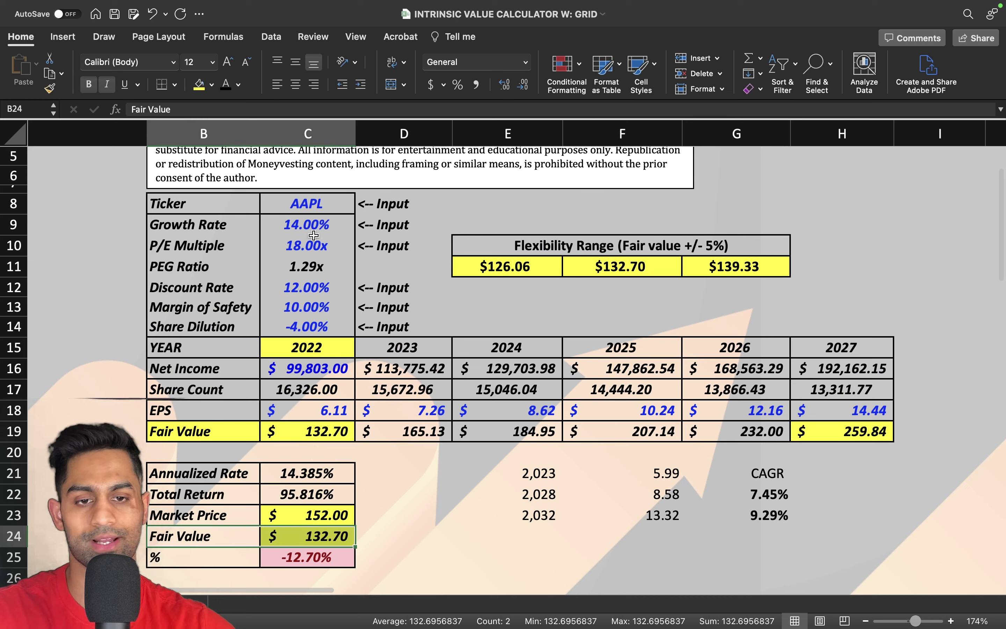
left_click(247, 218)
left_click_drag(248, 219, 323, 219)
left_click_drag(223, 245, 310, 244)
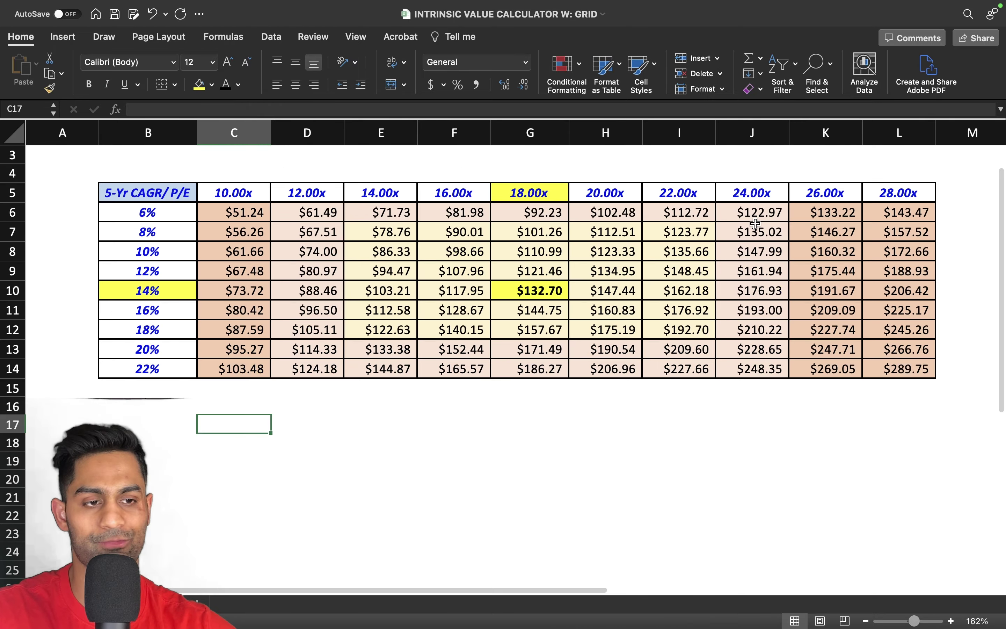
Examine the CAGR and P/E grid for the fair value at 12% growth and a 24x multiple, against the highlighted 14% and 18x case
left_click_drag(771, 200, 750, 235)
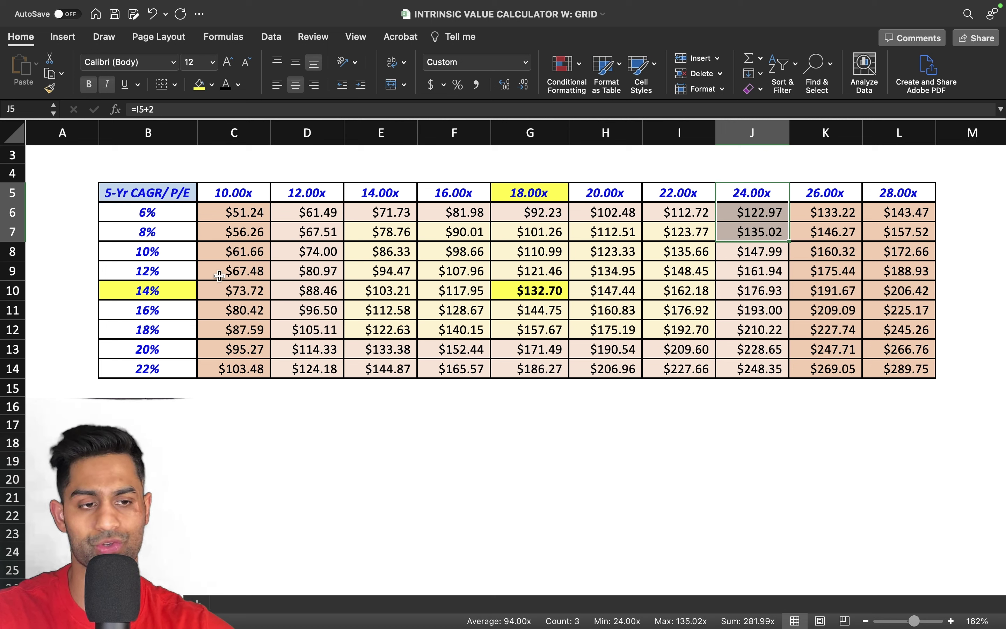
left_click_drag(191, 271, 761, 271)
left_click(761, 271)
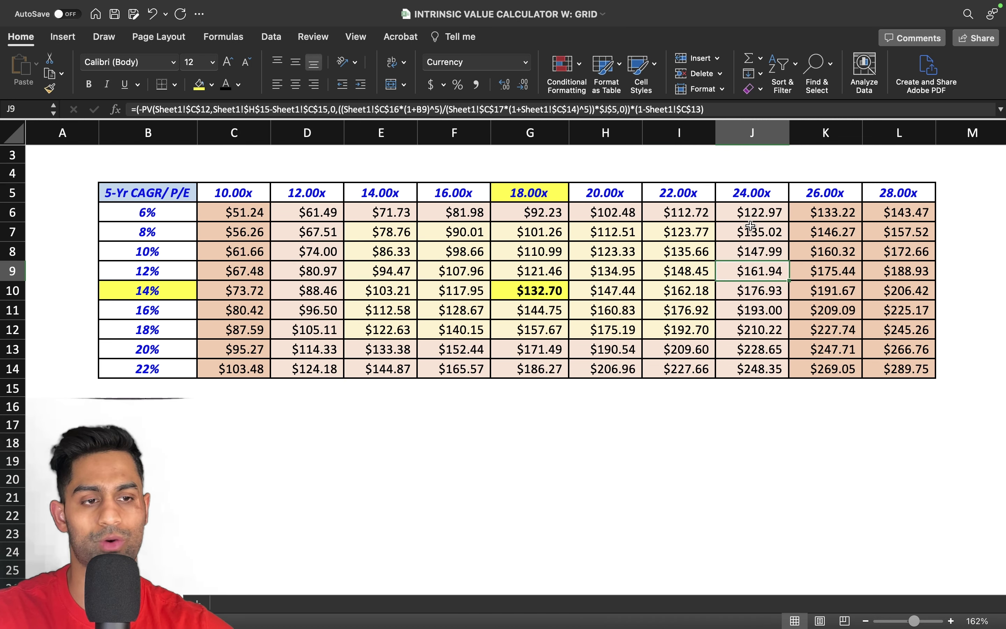
left_click_drag(738, 199, 742, 272)
left_click(533, 297)
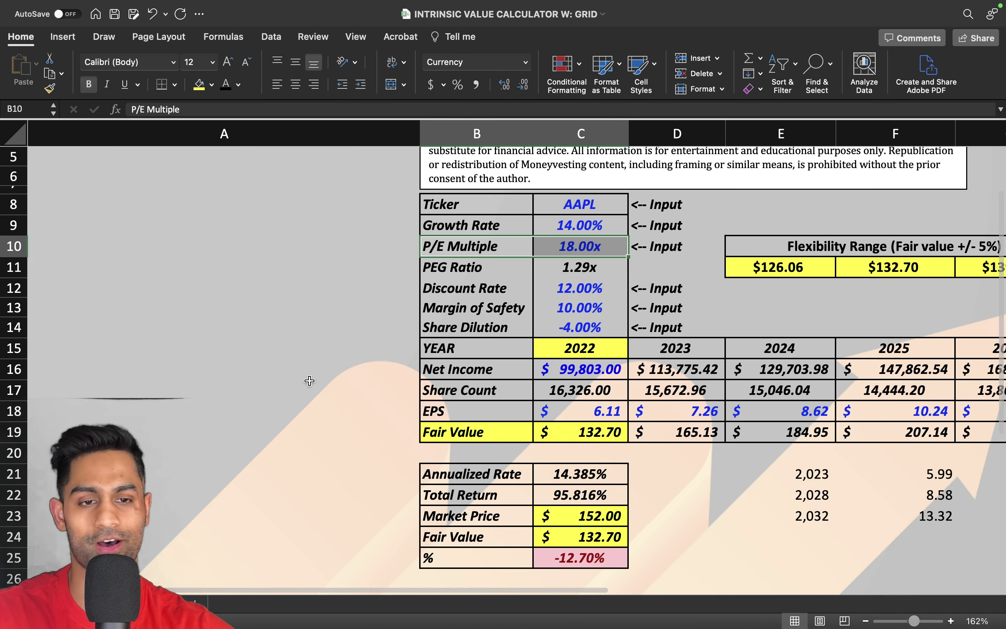
Return to the calculator sheet, set the growth rate to 12% and check the 2022 fair value
scroll(309, 381, "right", 10)
scroll(411, 322, "up", 2)
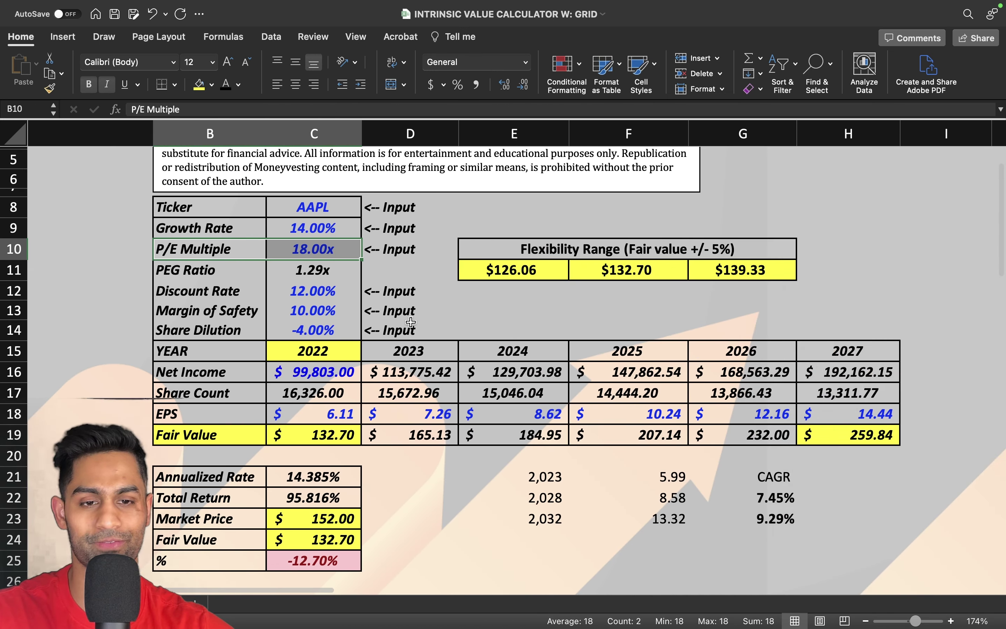
left_click(339, 229)
key("Delete")
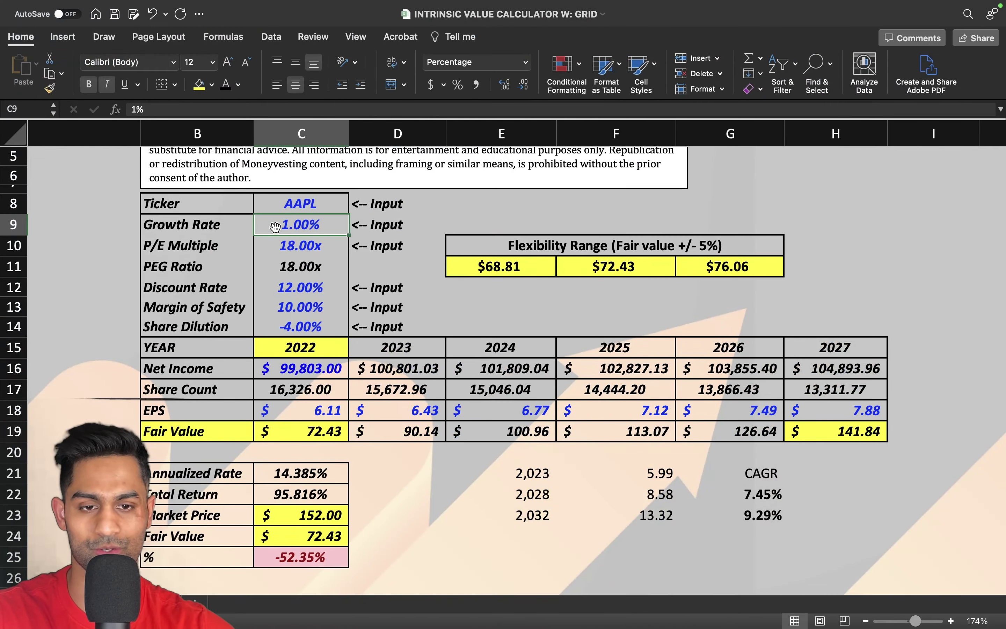
left_click(512, 226)
type("12")
key("Return")
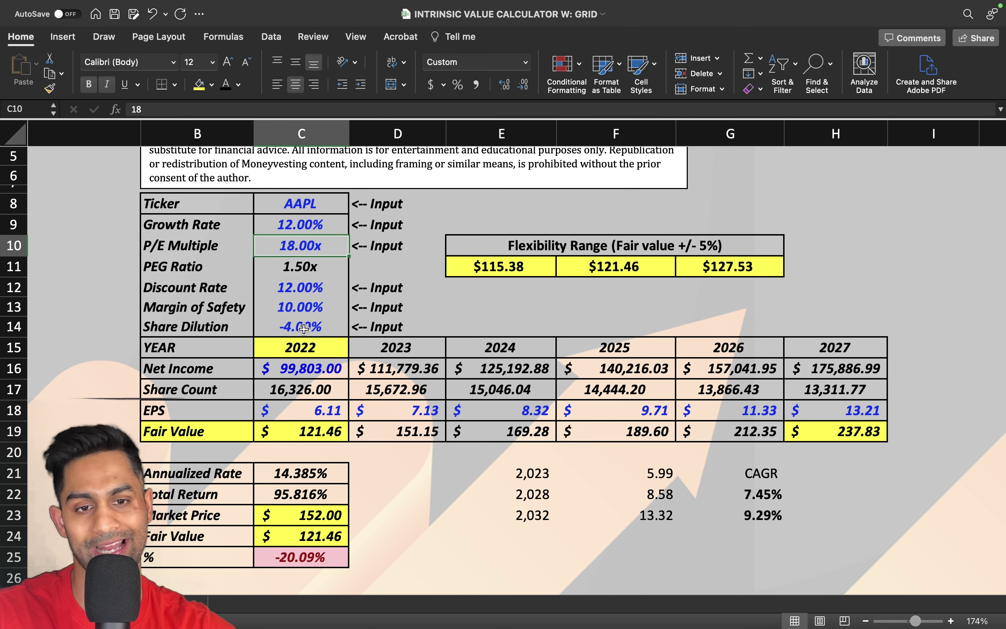
scroll(292, 377, "down", 3)
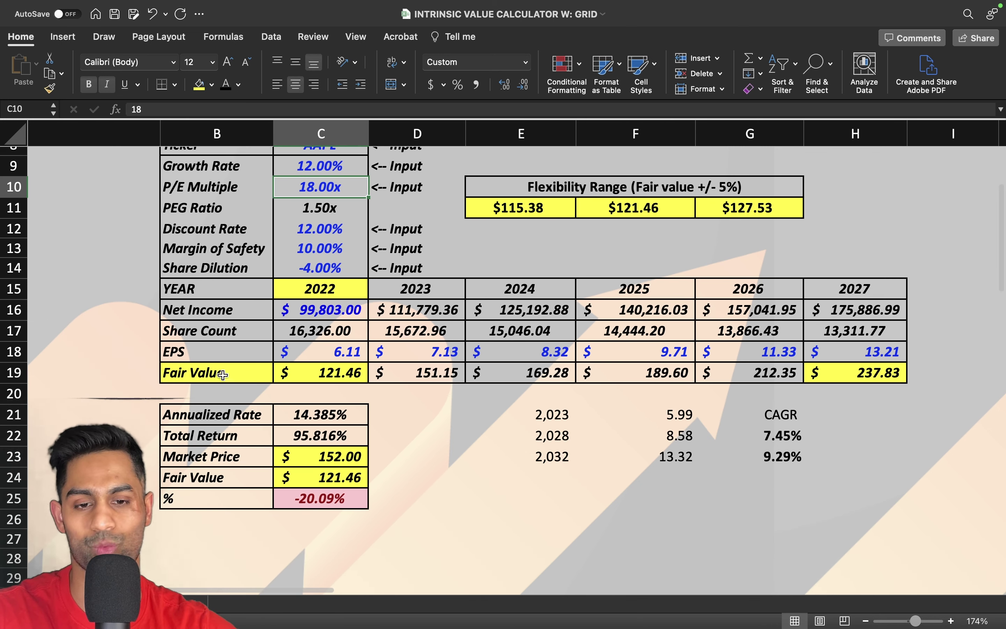
left_click_drag(225, 375, 330, 374)
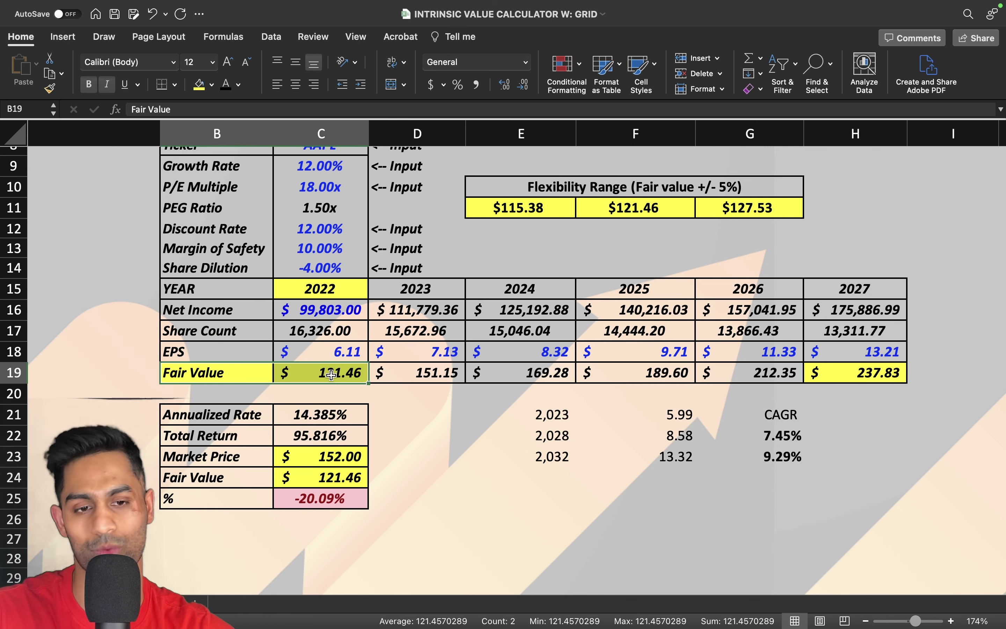
Switch to the TradingView daily AAPL chart and show its hidden drawings
key("ctrl+Right")
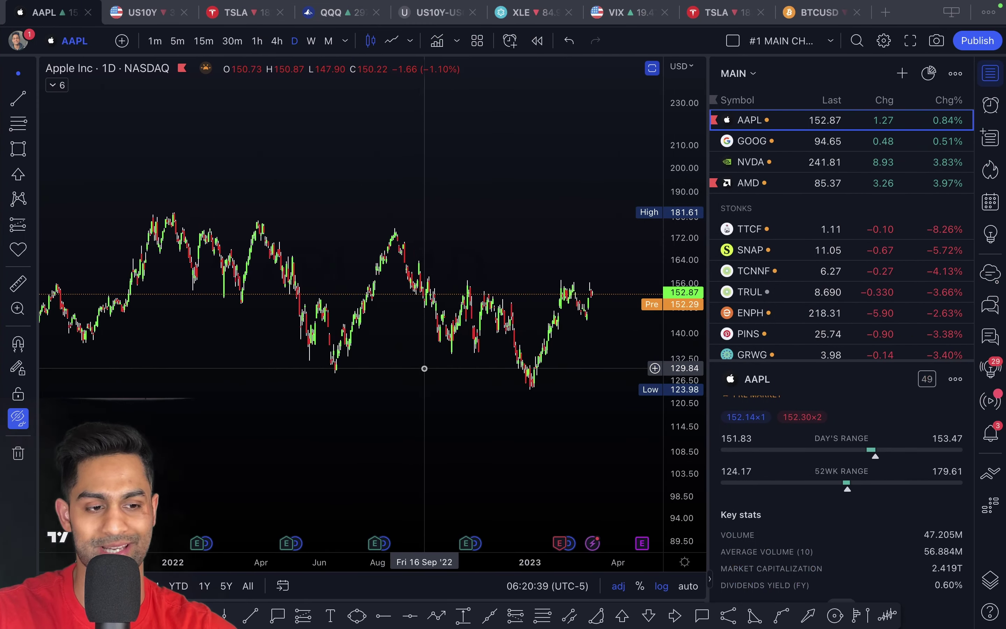
scroll(424, 368, "up", 5)
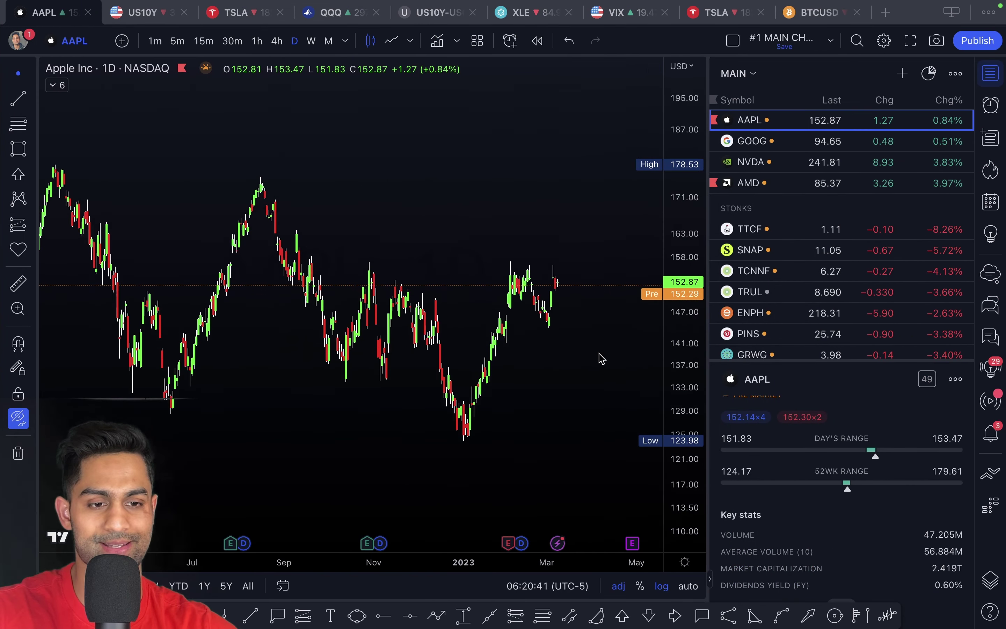
scroll(540, 374, "down", 4)
key("super+alt+h")
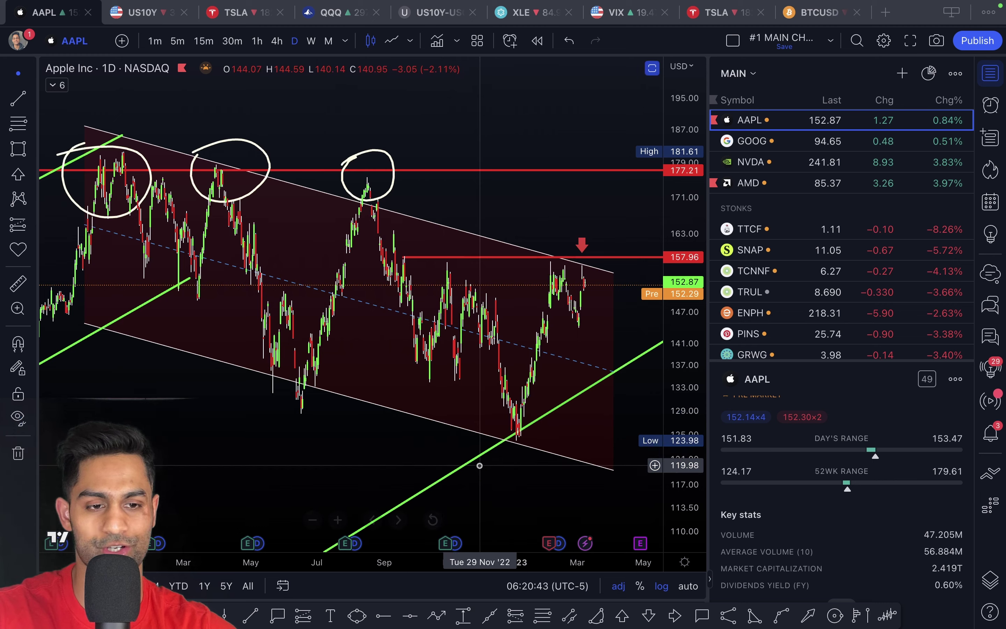
scroll(479, 465, "down", 5)
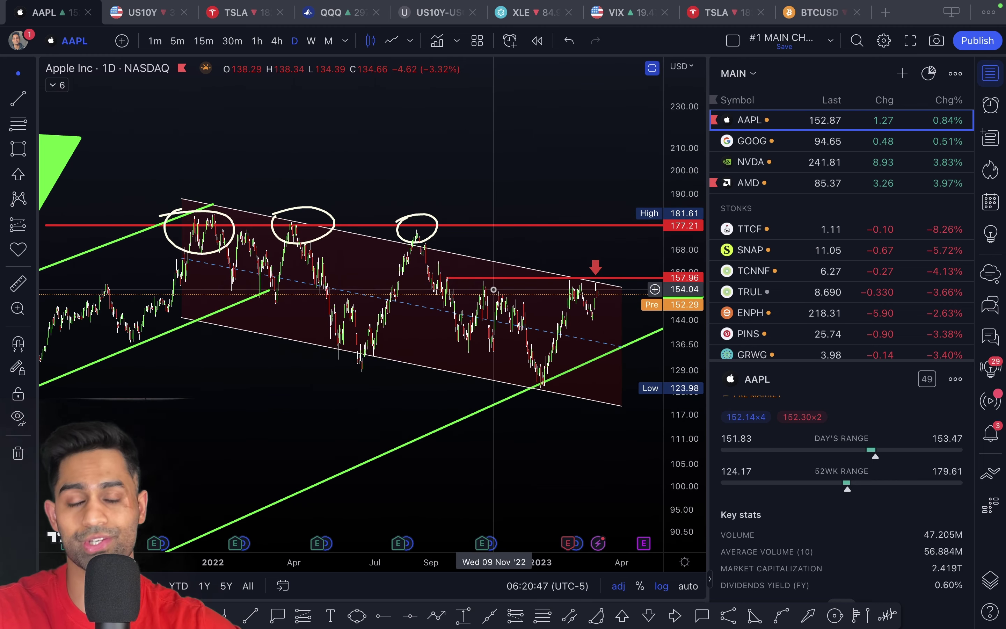
Try shifting the 177.21 resistance line and raising the 157.96 line to about 167, undoing each move
mouse_move(547, 225)
left_mouse_down()
mouse_move(547, 142)
mouse_move(550, 217)
left_mouse_up()
key("ctrl+z")
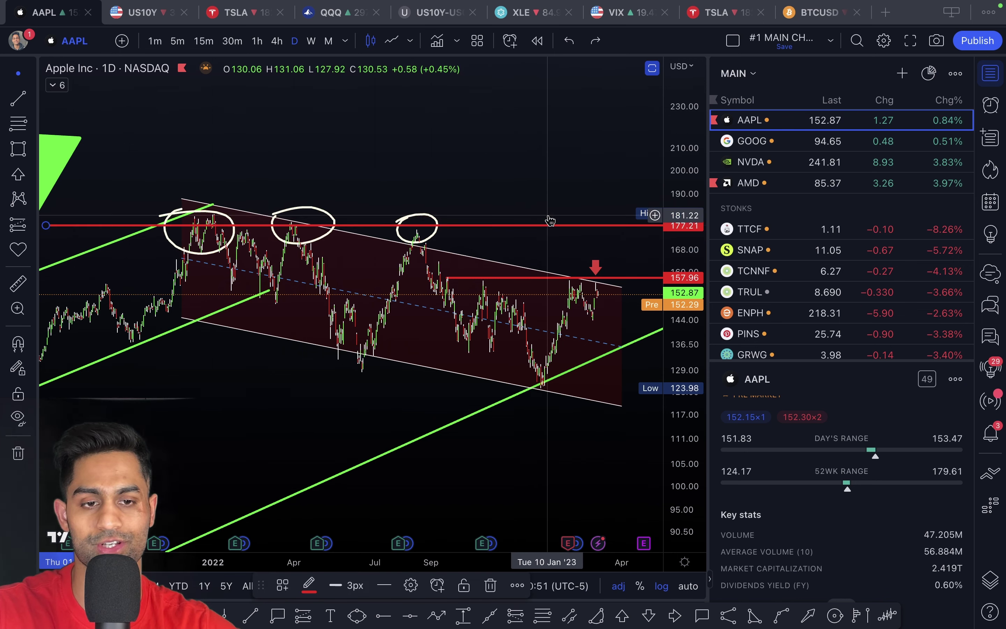
scroll(557, 249, "up", 5)
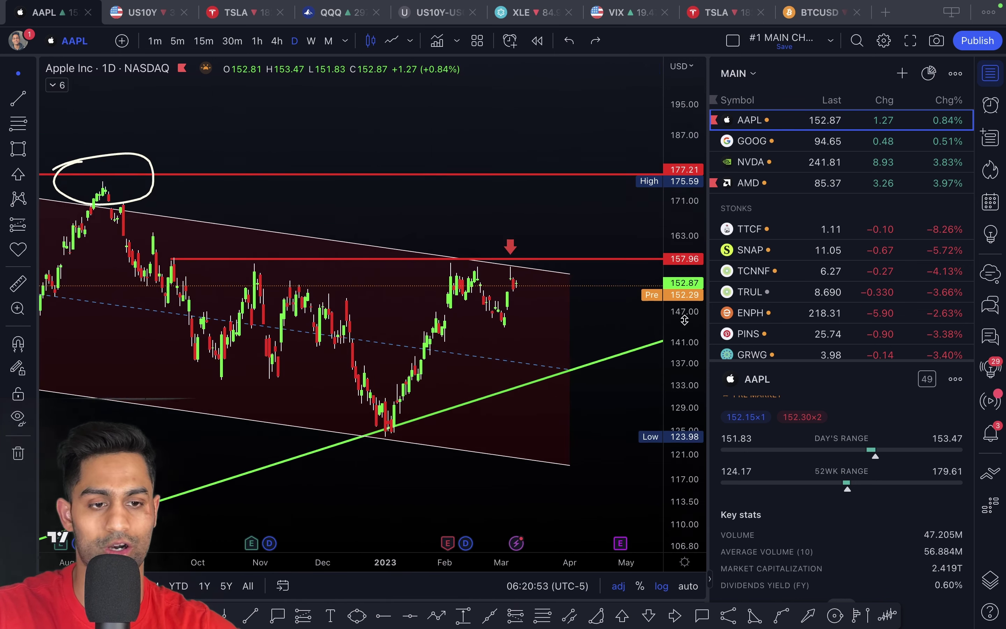
left_click_drag(521, 258, 523, 212)
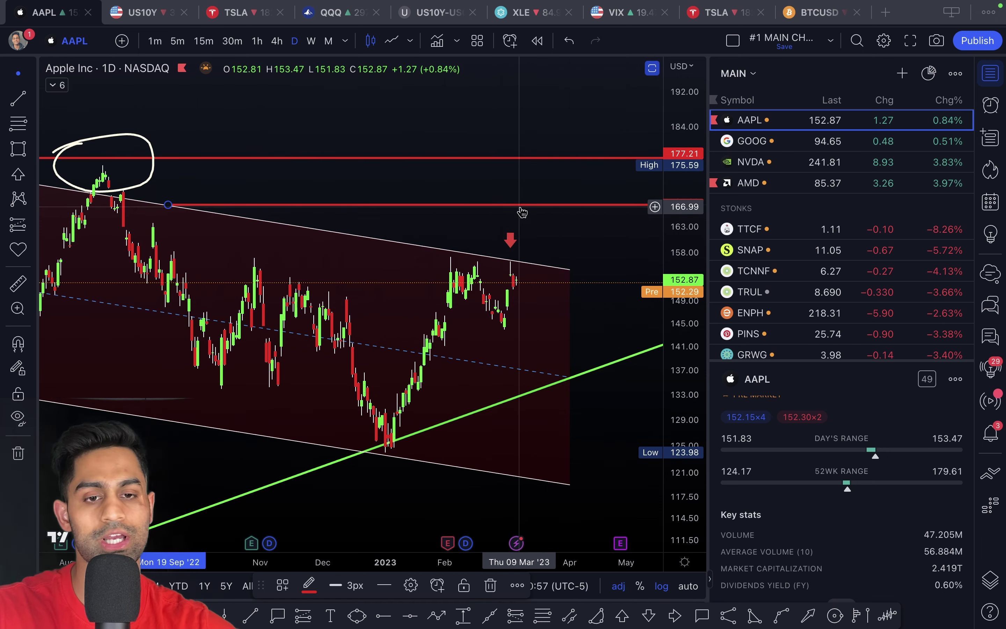
key("ctrl+z")
scroll(522, 212, "down", 5)
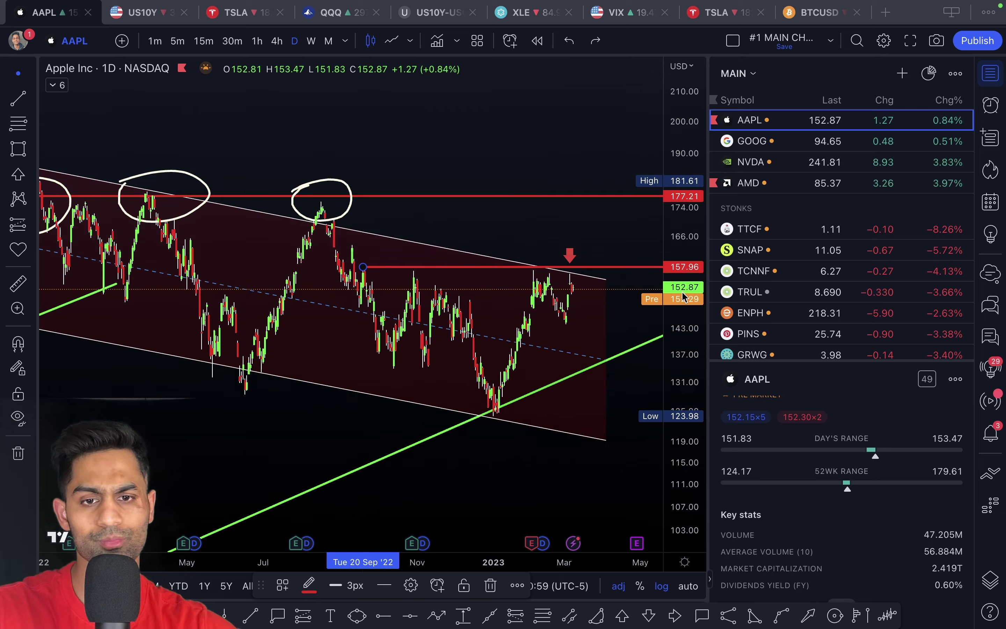
Brush a zigzag over the price swings and strokes along the channel's upper and lower boundaries, and undo all three strokes
scroll(499, 291, "down", 4)
key("alt+b")
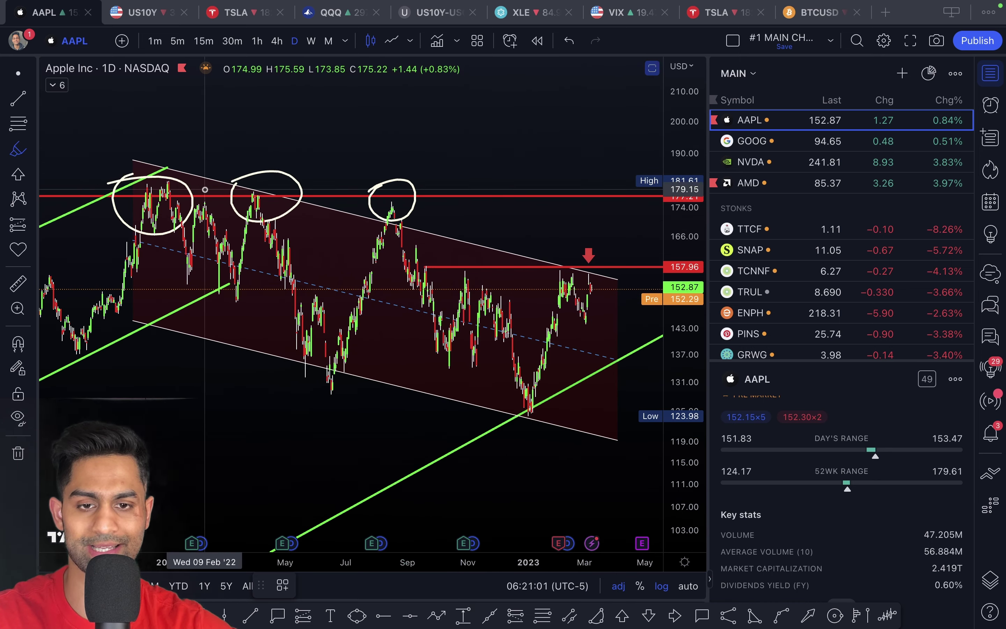
mouse_move(106, 306)
left_mouse_down()
mouse_move(254, 185)
mouse_move(324, 375)
mouse_move(405, 199)
mouse_move(472, 324)
mouse_move(503, 412)
mouse_move(587, 262)
mouse_move(613, 402)
left_mouse_up()
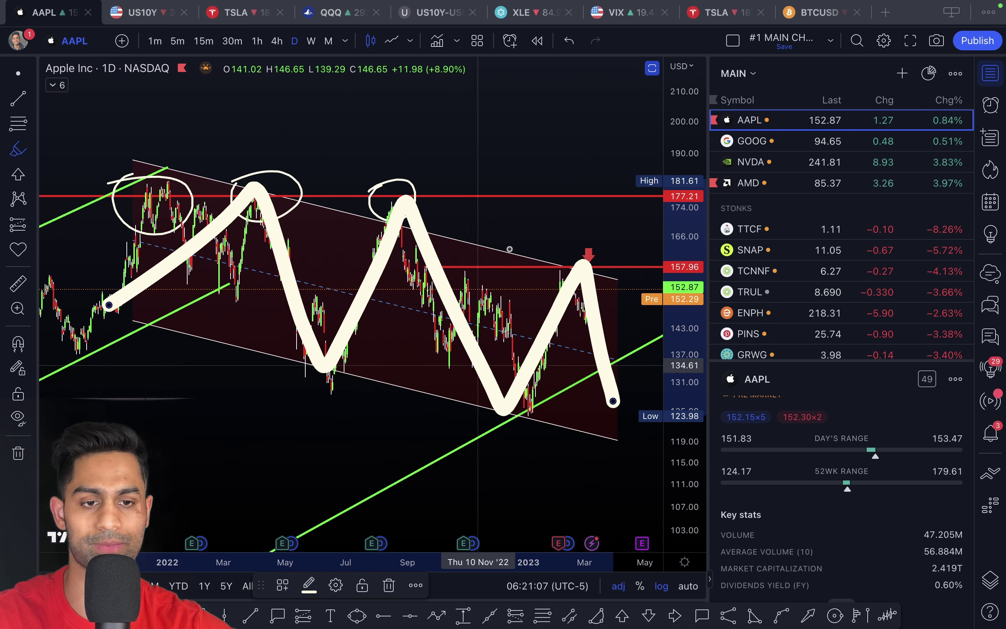
left_click_drag(236, 172, 605, 266)
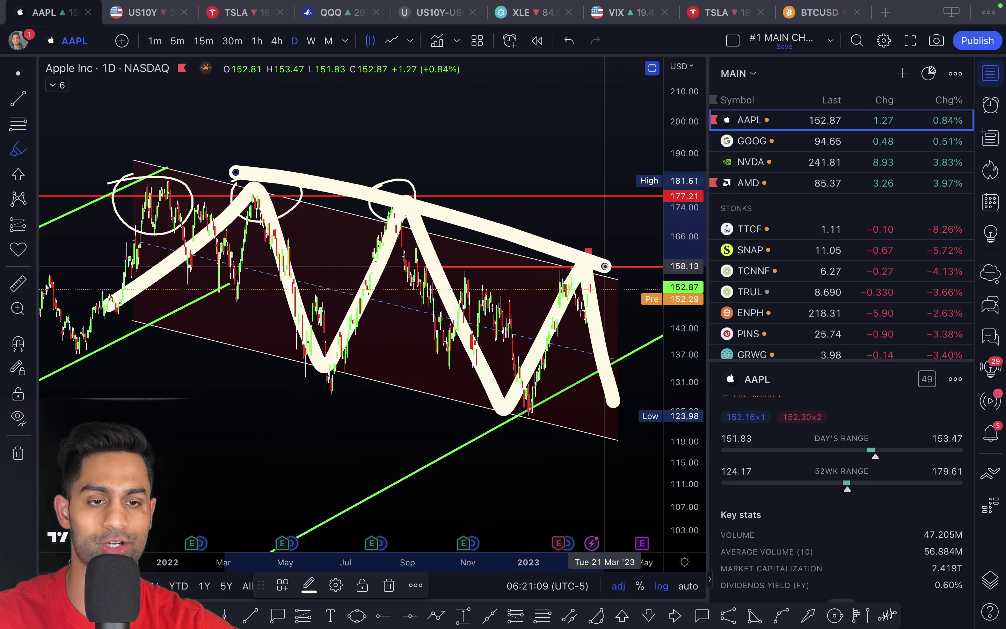
left_click_drag(104, 308, 587, 431)
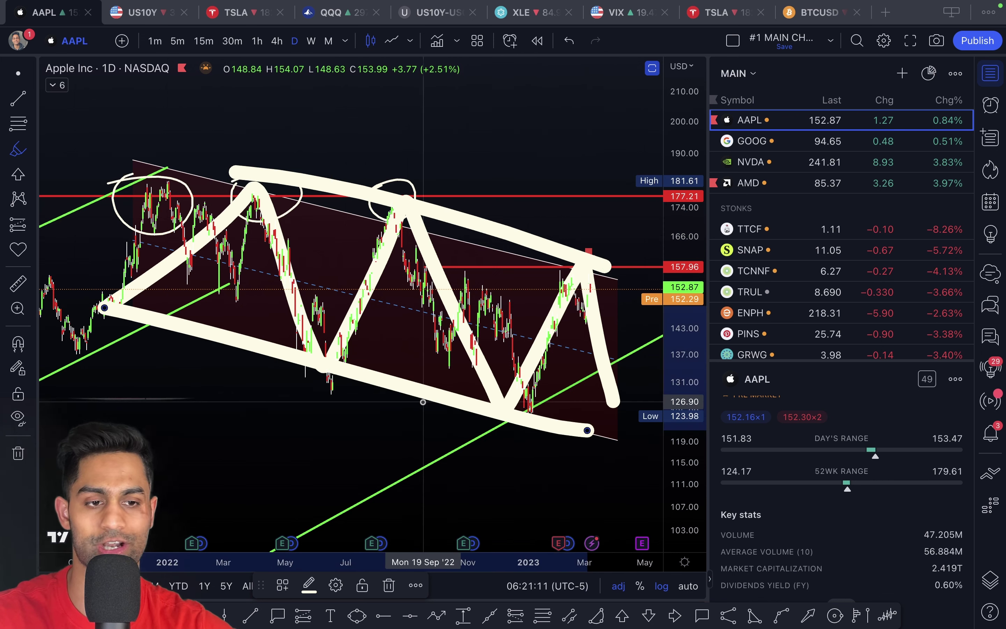
key("super+z")
key("super+z")
key("super+z")
Highlight the 157.96 resistance level with a horizontal brush stroke from about September 2022 to late March 2023
left_click_drag(549, 267, 645, 267)
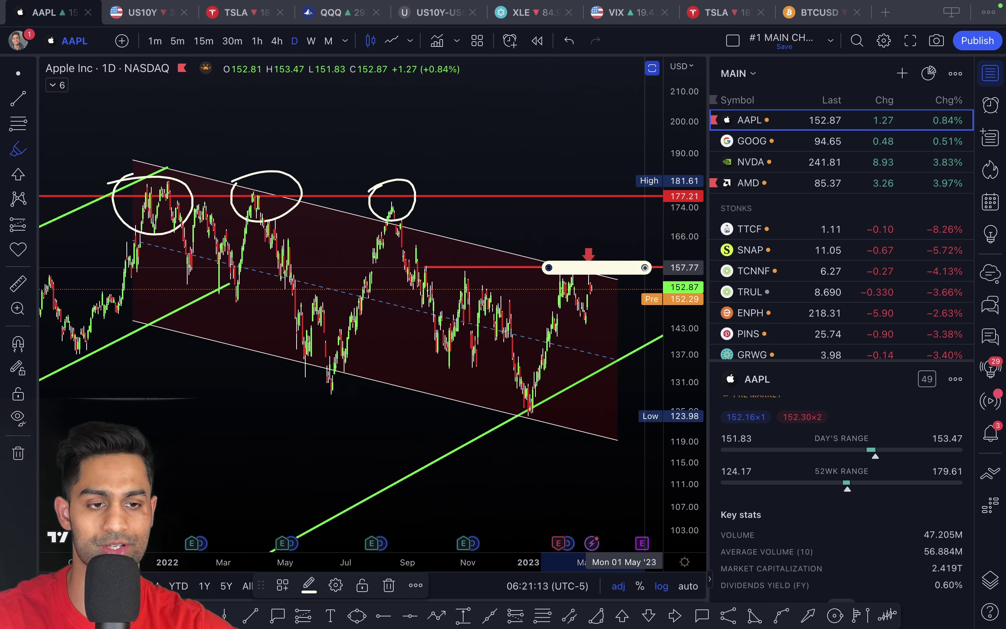
key("super+z")
left_click_drag(424, 269, 608, 269)
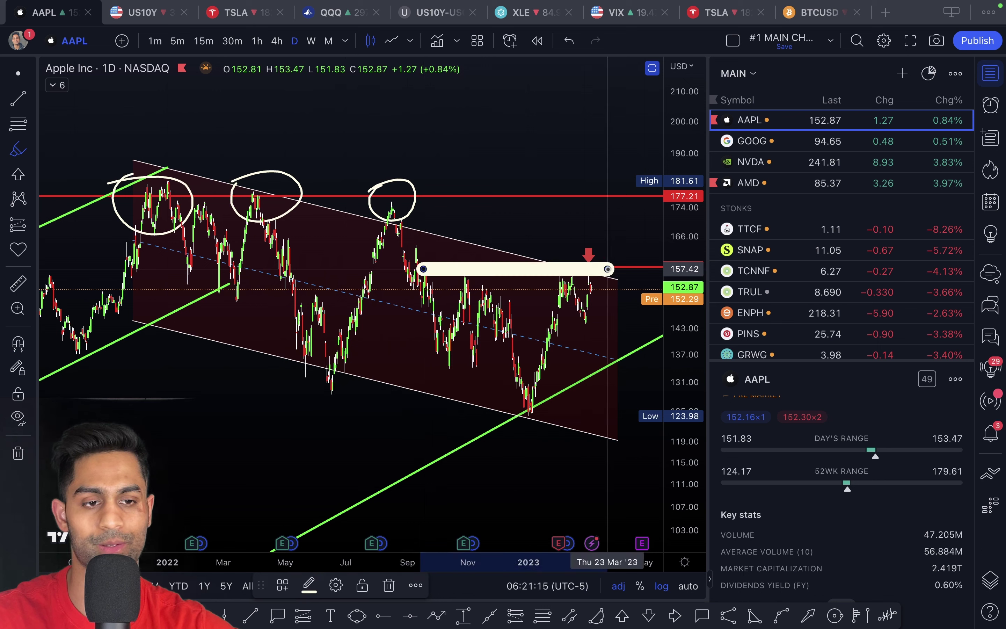
key("Escape")
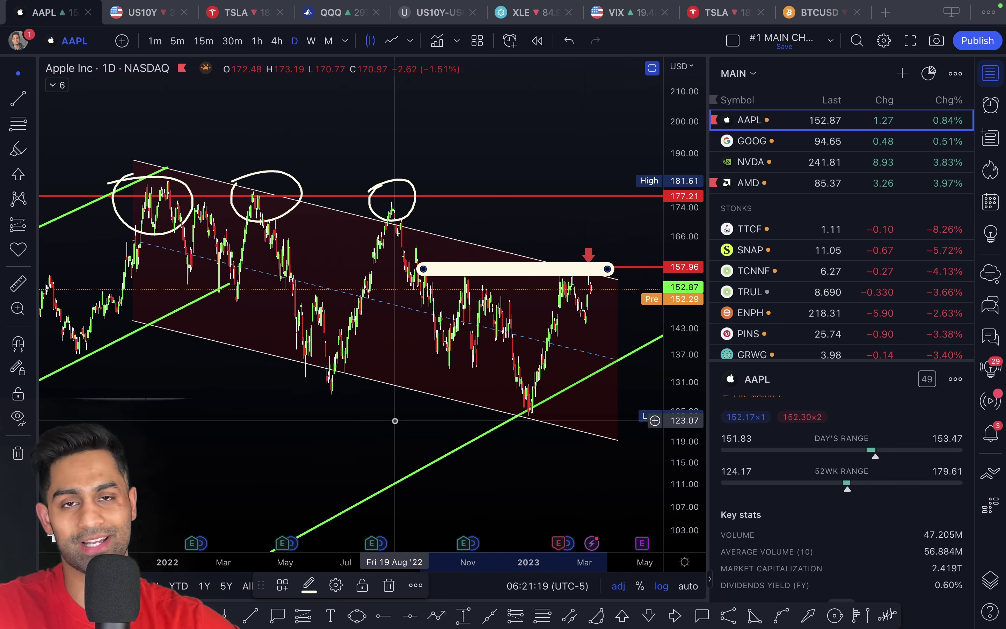
Draw a horizontal support line at about 122.79, just below the January 2023 low
scroll(796, 448, "up", 5)
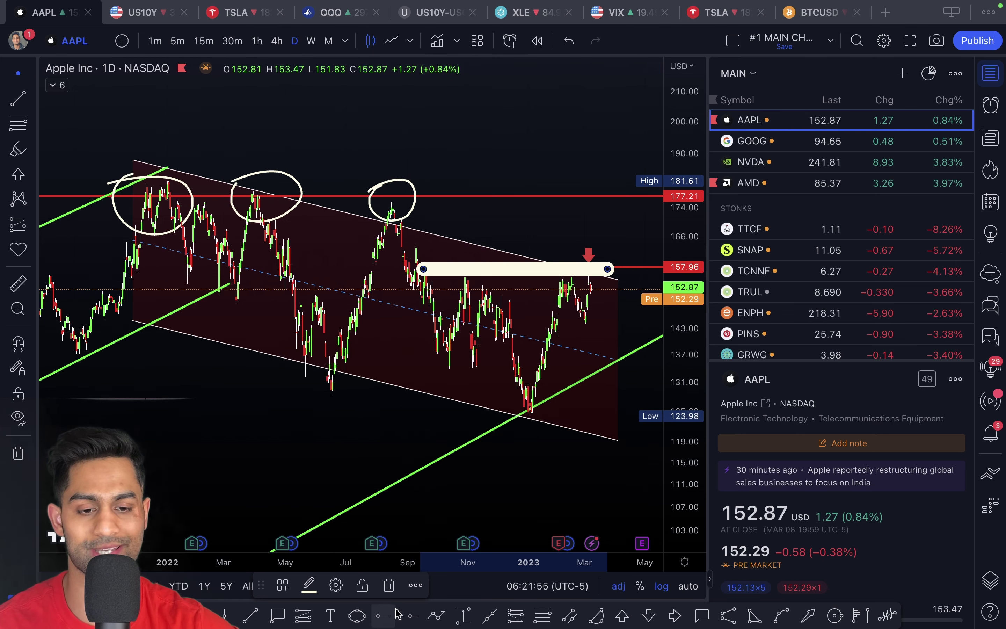
left_click(410, 615)
left_click(189, 421)
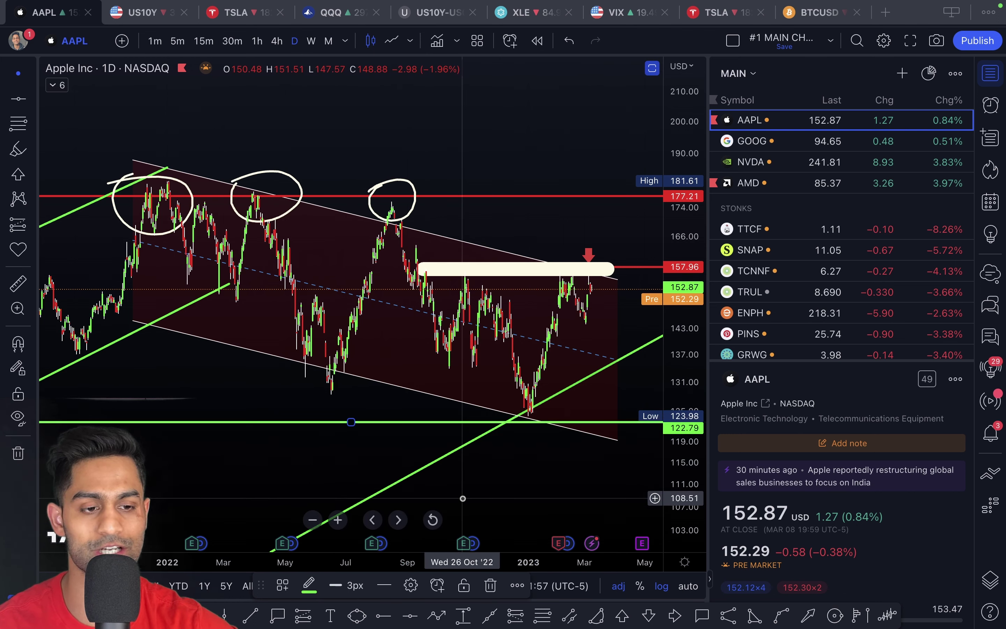
scroll(465, 505, "down", 3)
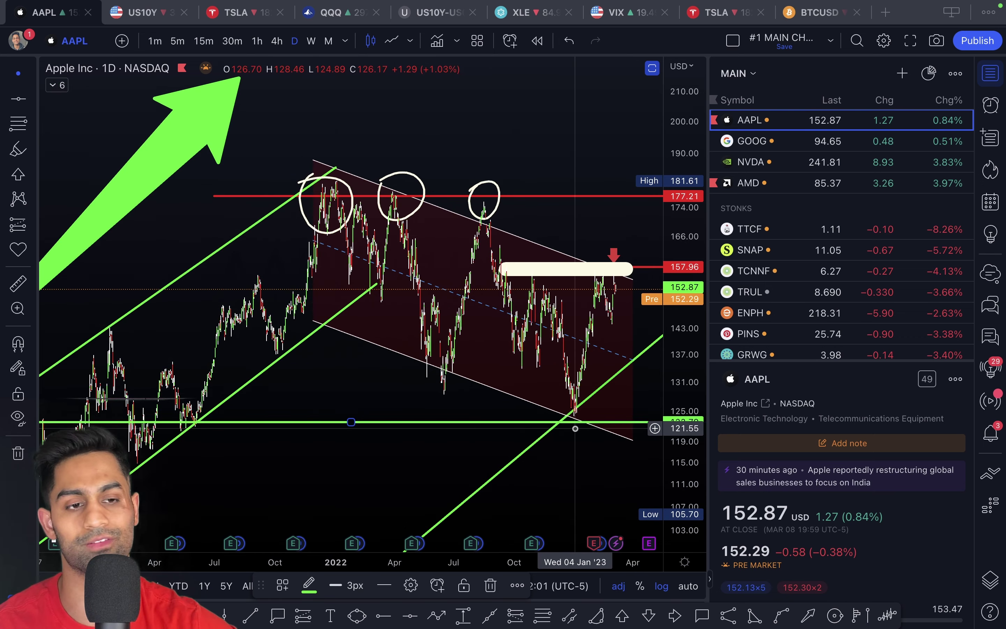
scroll(575, 429, "up", 10)
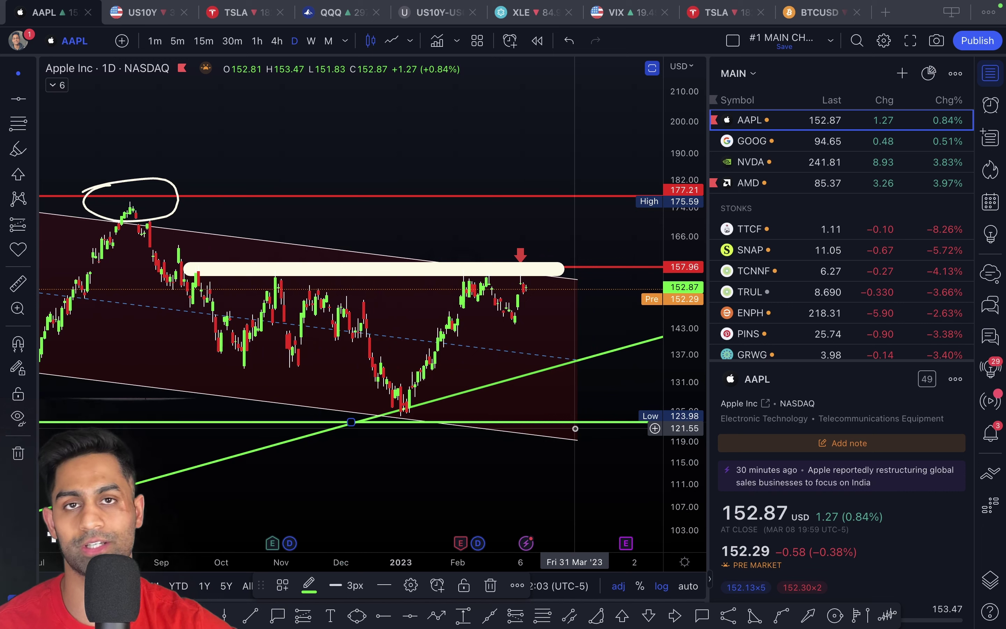